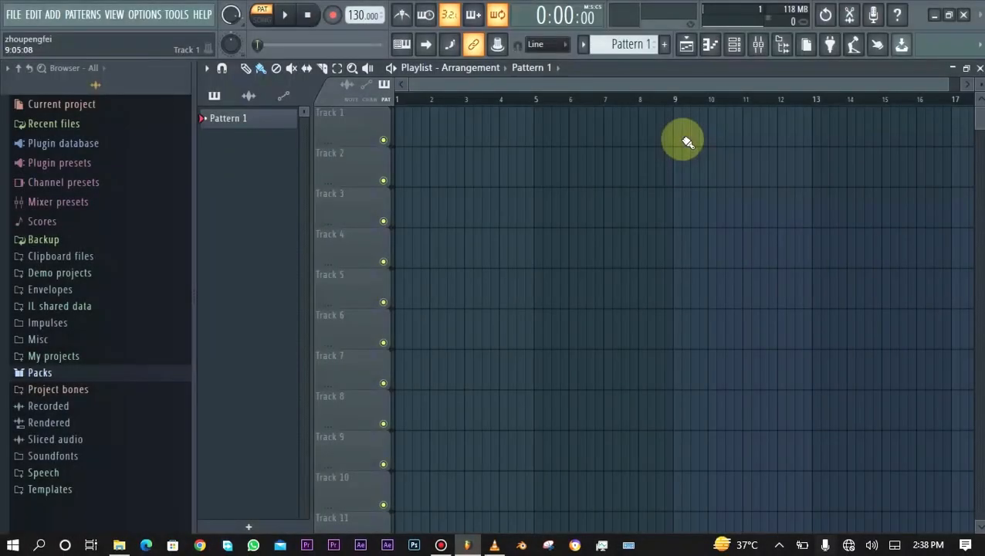
Load Edison into the first effect slot of mixer track Insert 1
{"action": "left_click", "coordinate": [758, 44]}
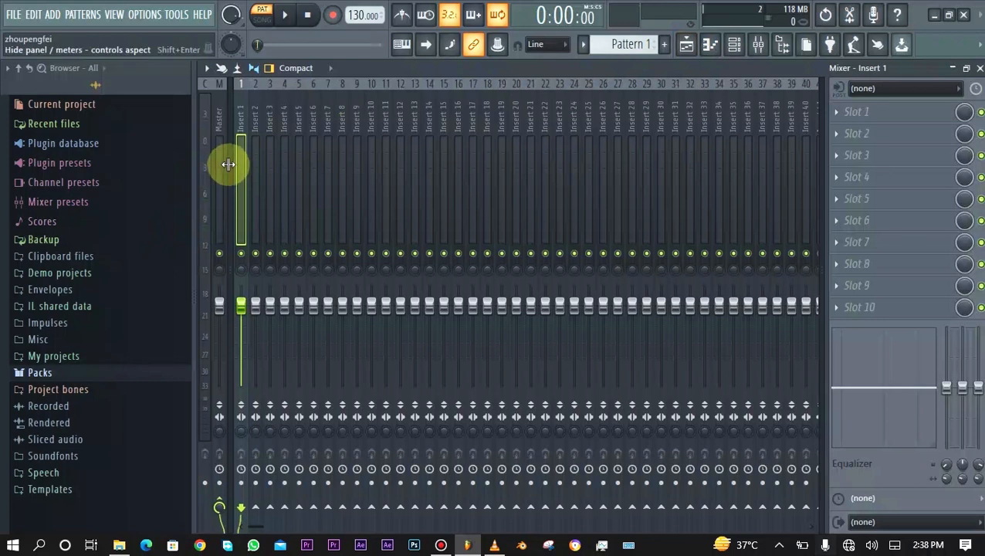
{"action": "left_click", "coordinate": [835, 114]}
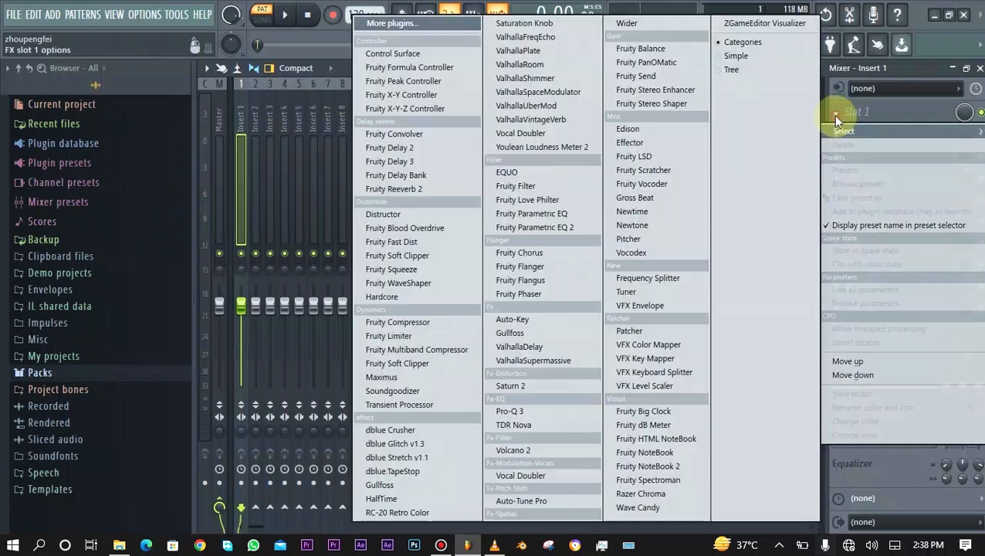
{"action": "left_click", "coordinate": [632, 128]}
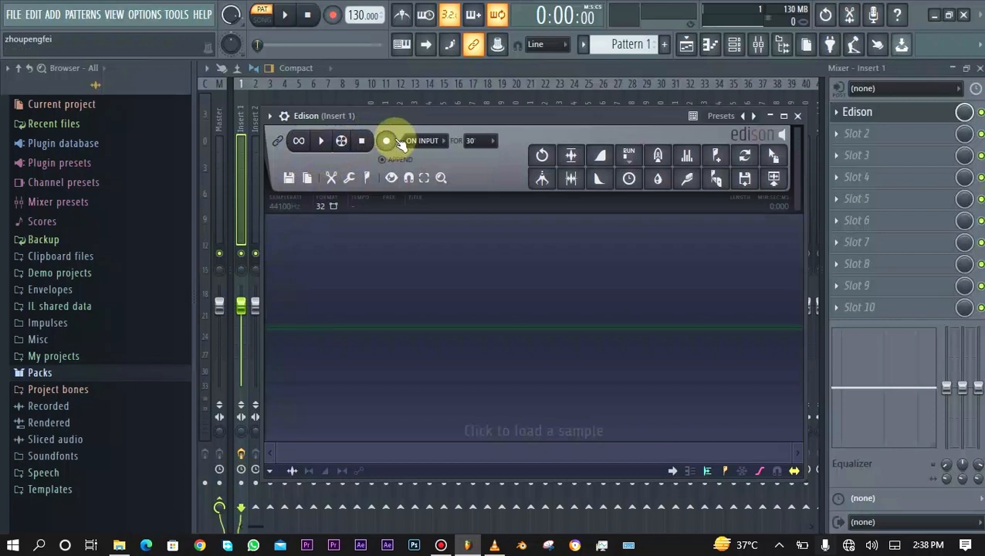
{"action": "left_click", "coordinate": [438, 142]}
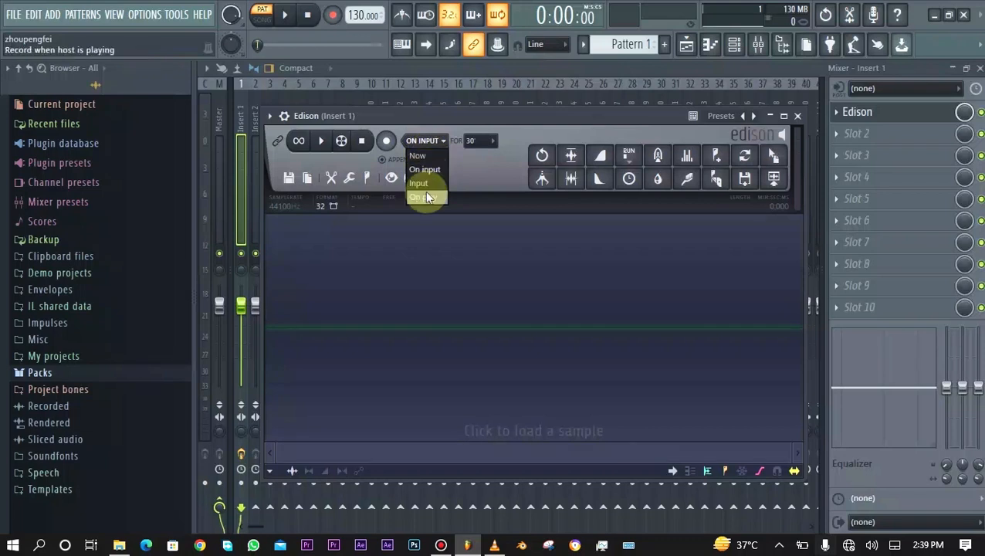
{"action": "left_click", "coordinate": [488, 140]}
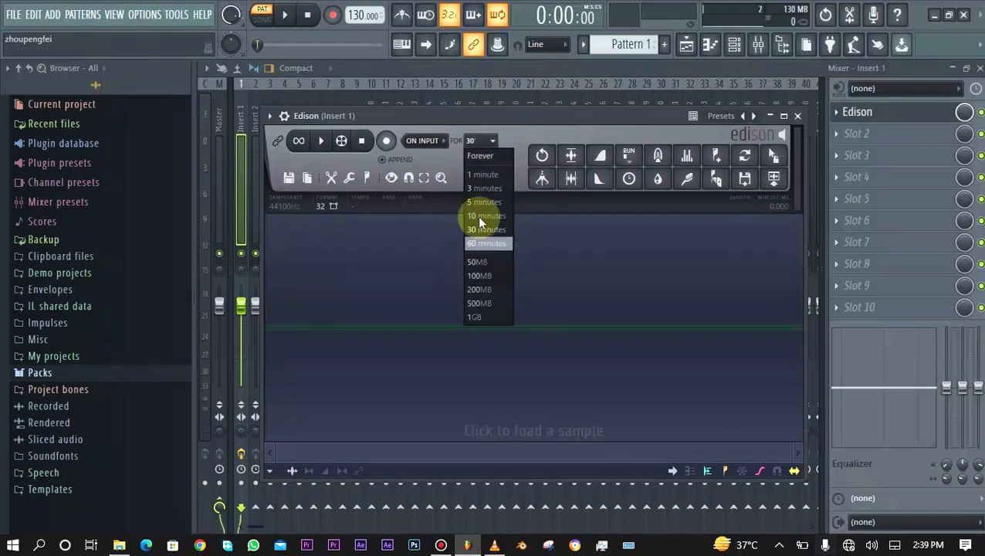
{"action": "left_click", "coordinate": [532, 121]}
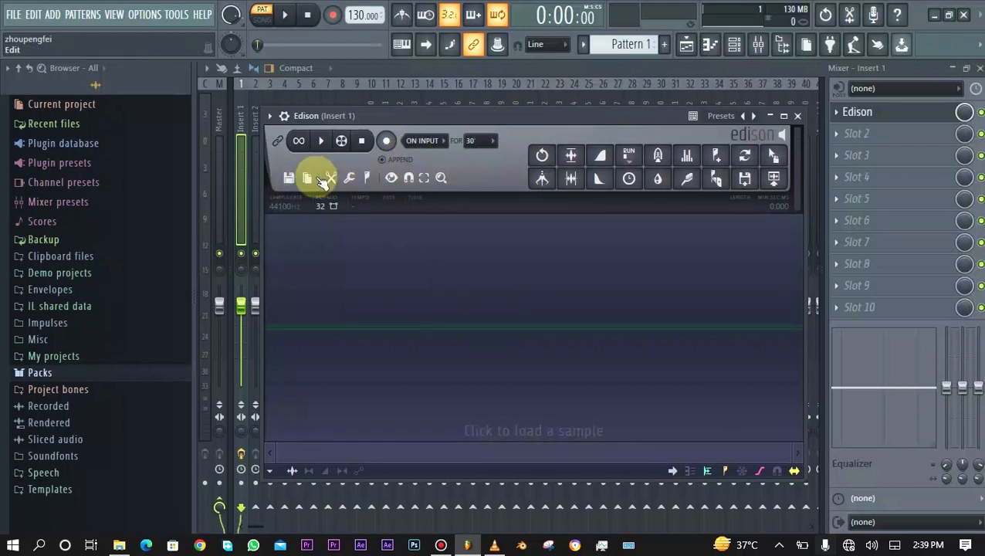
{"action": "left_click", "coordinate": [293, 178]}
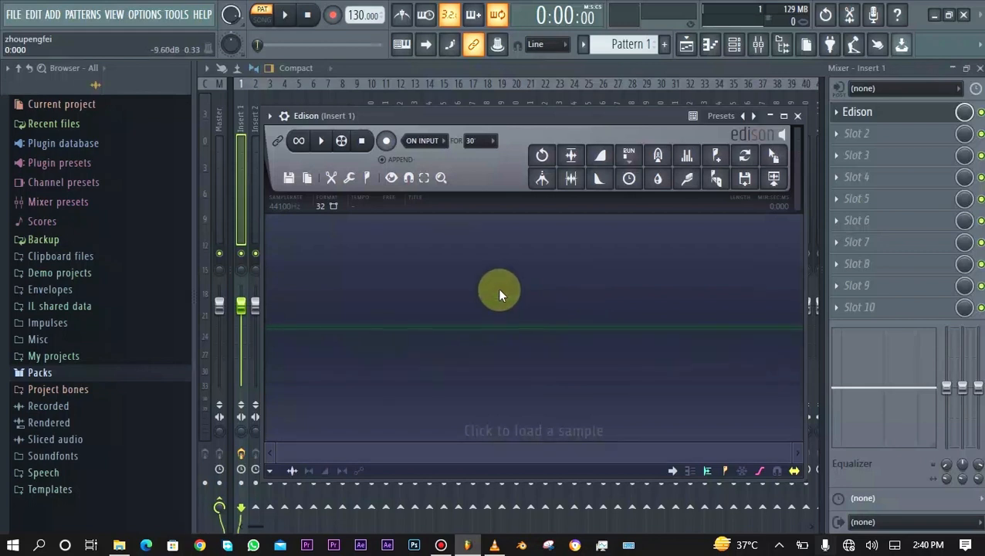
Load the DL Breaker loop from the Loops pack into Edison, and delete it from the editor
{"action": "left_click", "coordinate": [48, 373]}
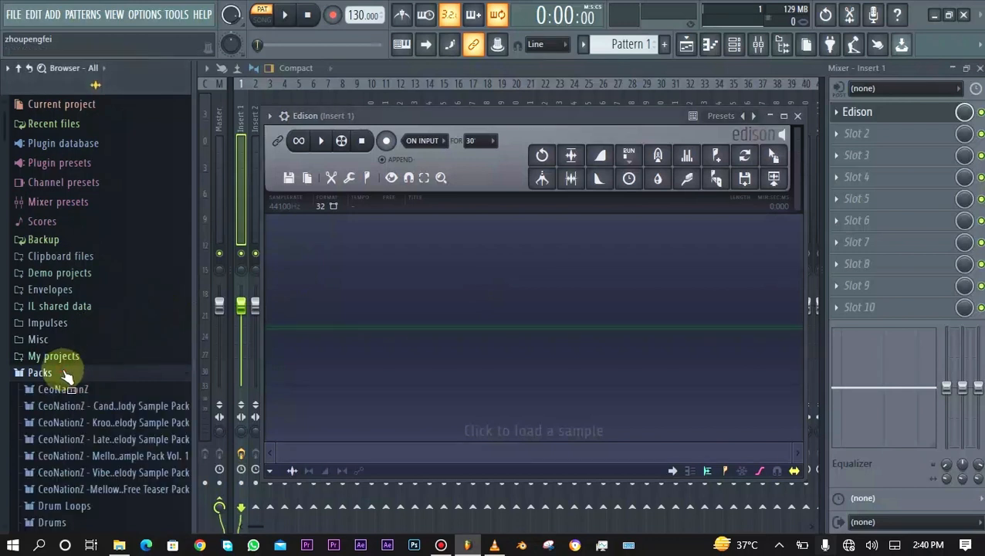
{"action": "scroll", "coordinate": [70, 370], "scroll_direction": "down", "scroll_amount": 6}
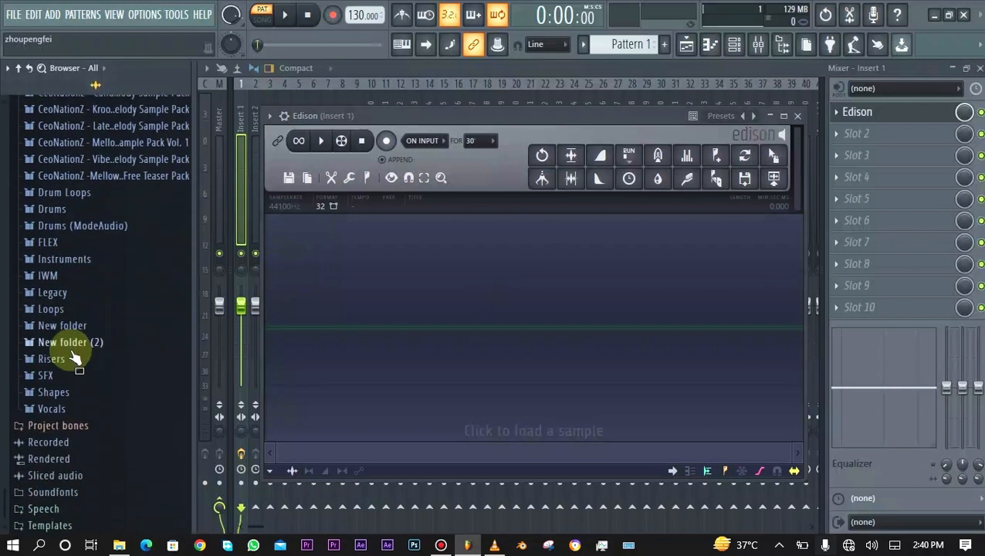
{"action": "left_click", "coordinate": [55, 309]}
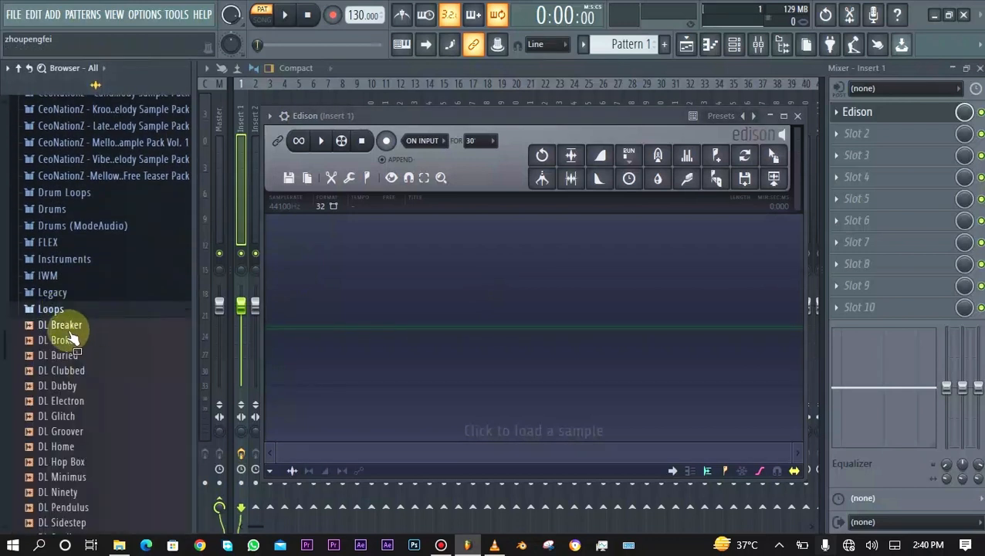
{"action": "left_click_drag", "start_coordinate": [71, 338], "coordinate": [386, 301]}
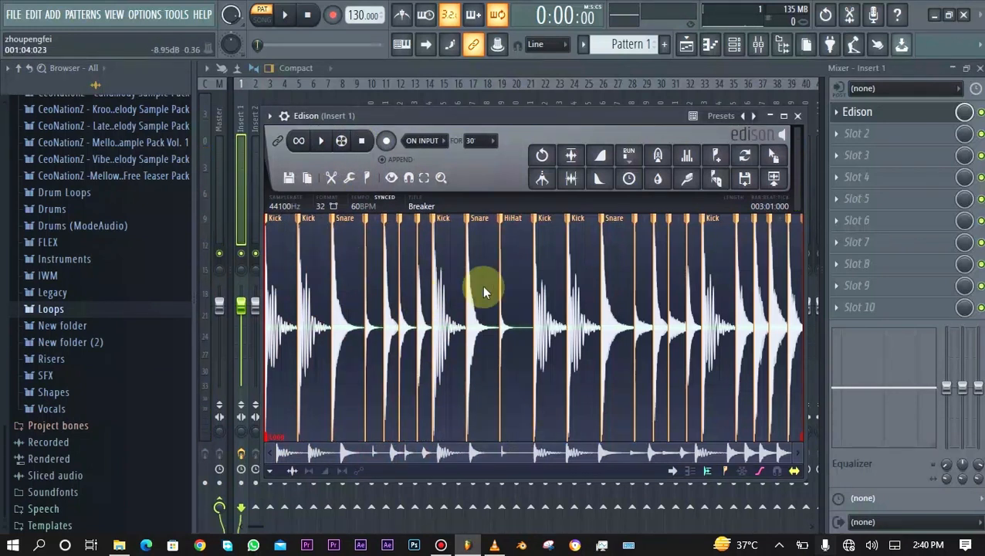
{"action": "key", "text": "Delete"}
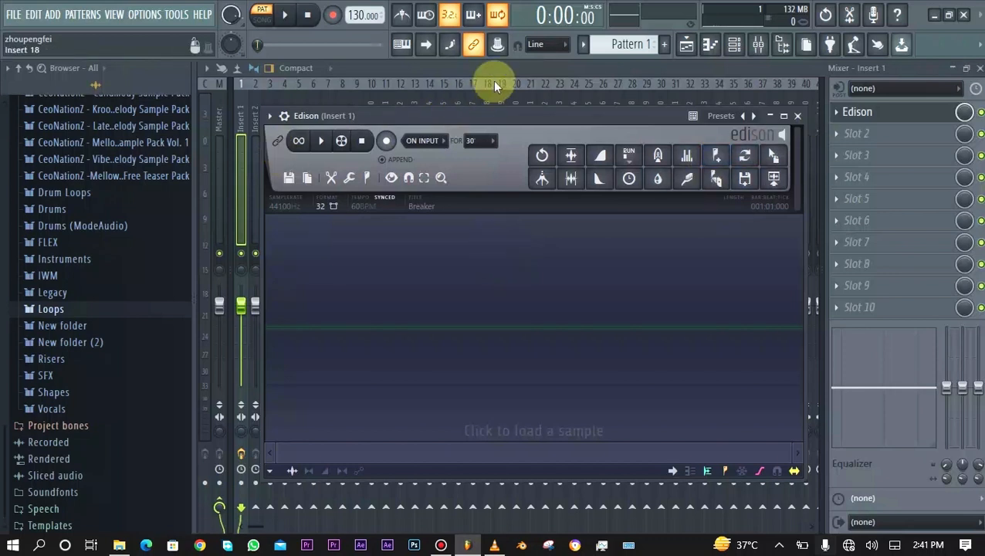
Set the audio input of Insert 1 to mono In 1 and mute Edison's output monitoring
{"action": "key", "text": "Escape"}
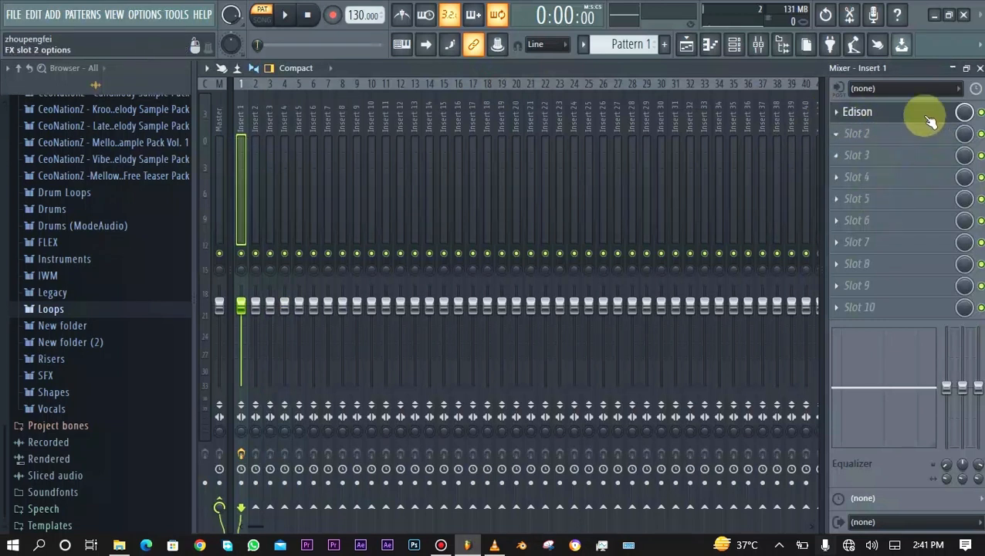
{"action": "left_click", "coordinate": [889, 88]}
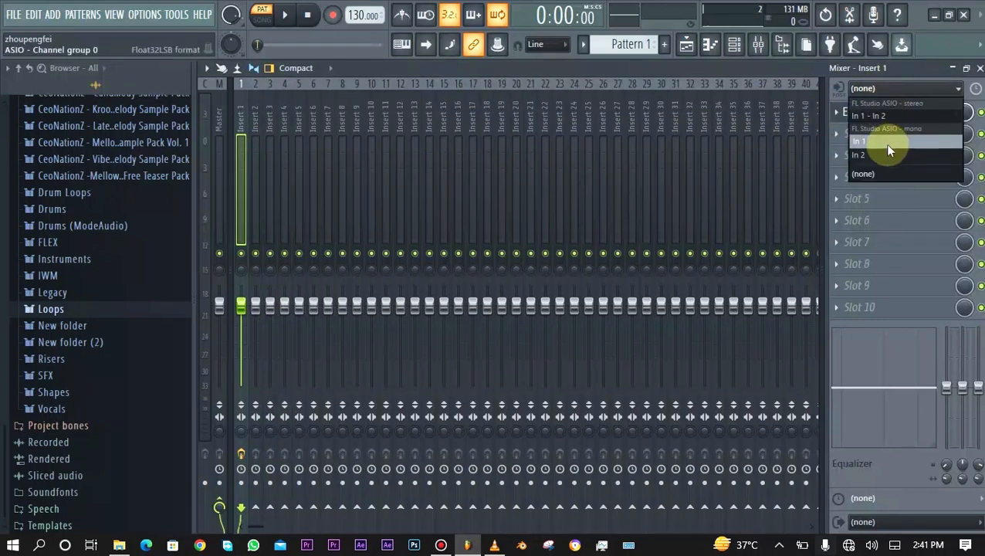
{"action": "left_click", "coordinate": [884, 144]}
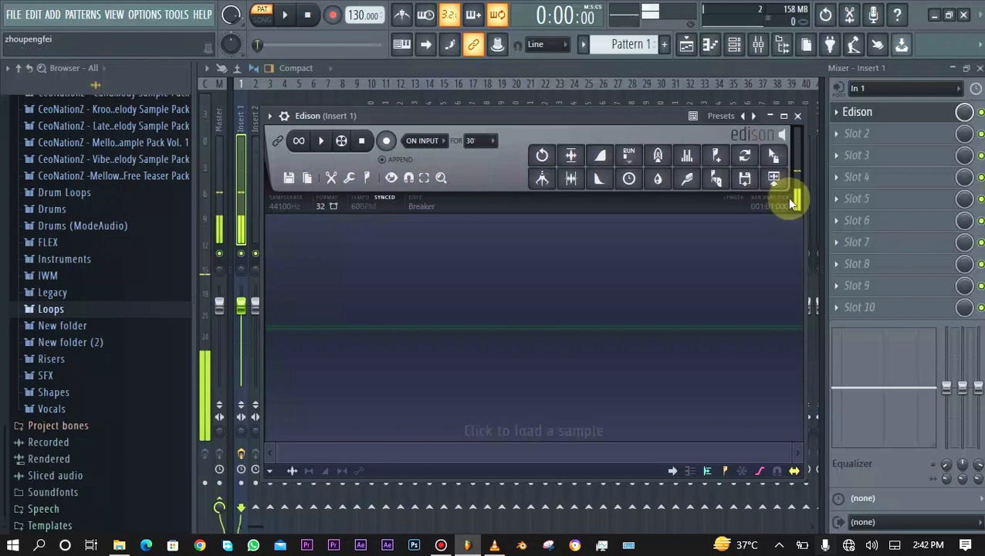
{"action": "left_click", "coordinate": [784, 137]}
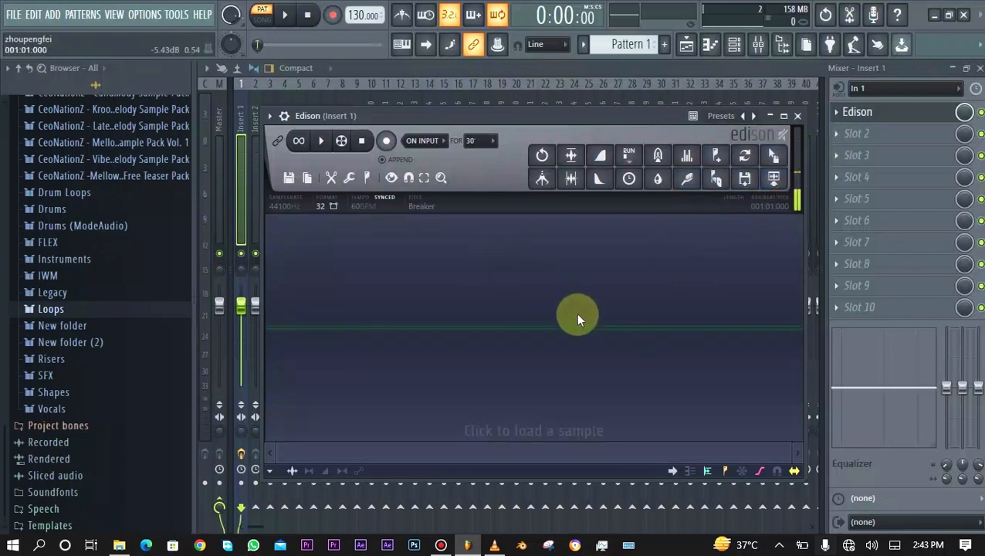
Set Edison's record mode to Now and record a short voice clip
{"action": "left_click", "coordinate": [420, 141]}
{"action": "left_click", "coordinate": [425, 174]}
{"action": "left_click", "coordinate": [438, 143]}
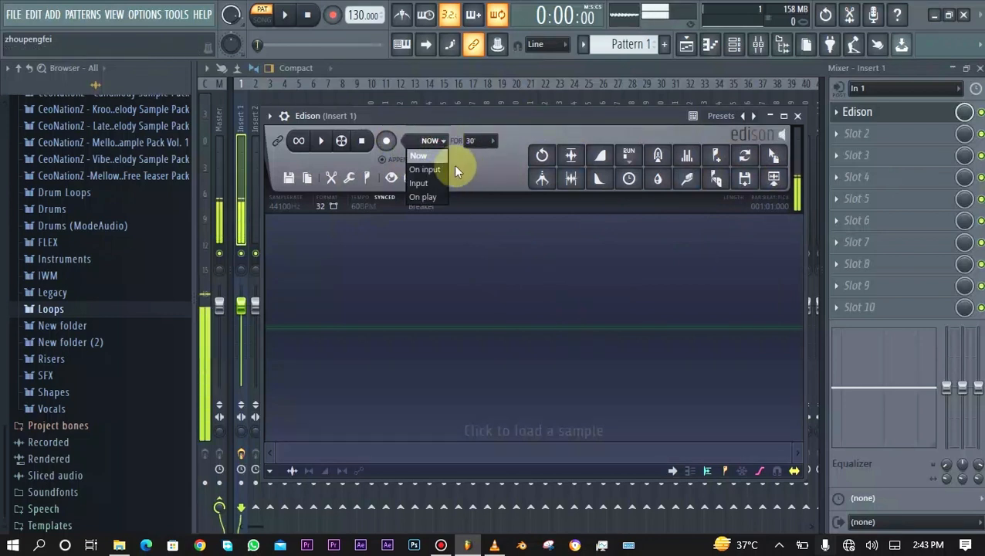
{"action": "left_click", "coordinate": [438, 155]}
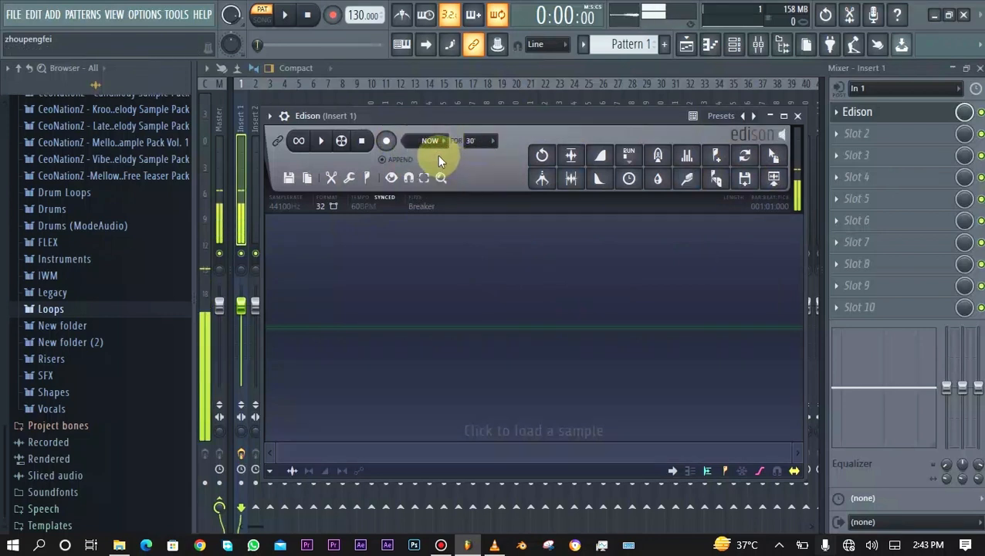
{"action": "left_click", "coordinate": [390, 147]}
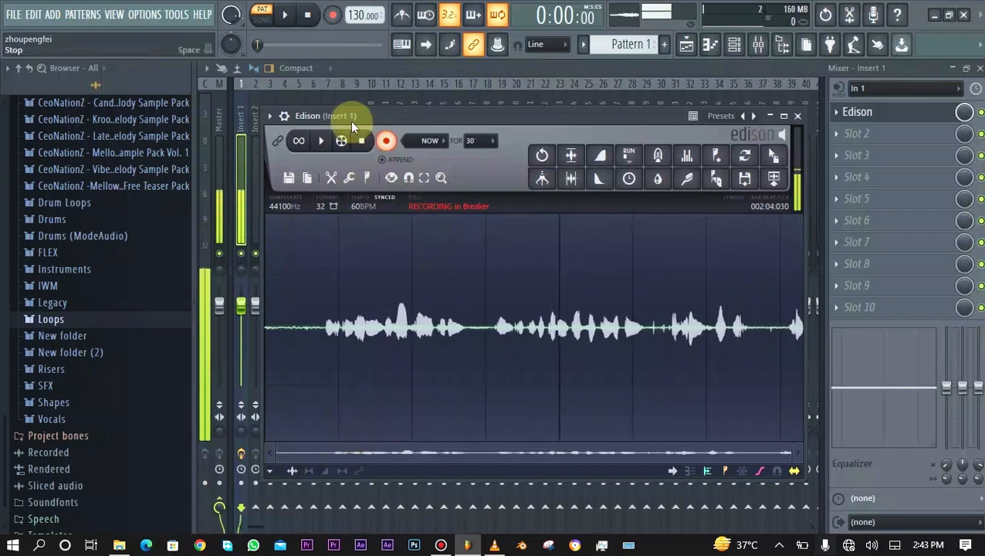
{"action": "left_click", "coordinate": [363, 142]}
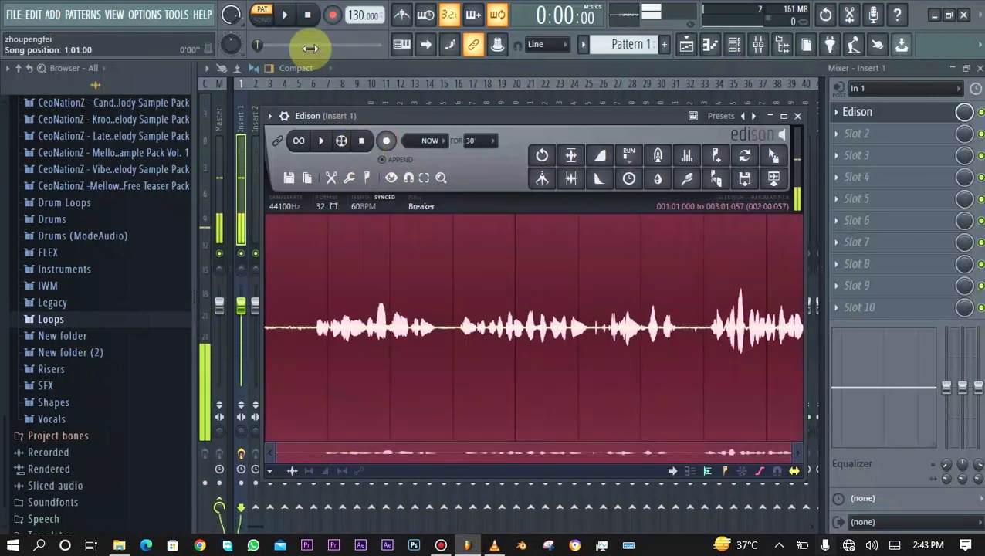
Clear the recorded voice clip from Edison
{"action": "left_click", "coordinate": [431, 142]}
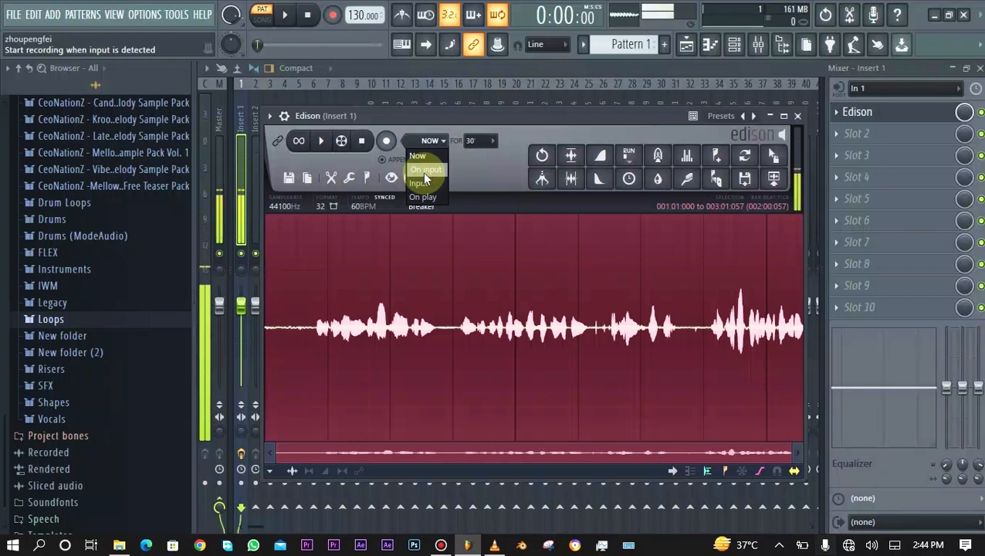
{"action": "left_click", "coordinate": [483, 313]}
{"action": "key", "text": "Delete"}
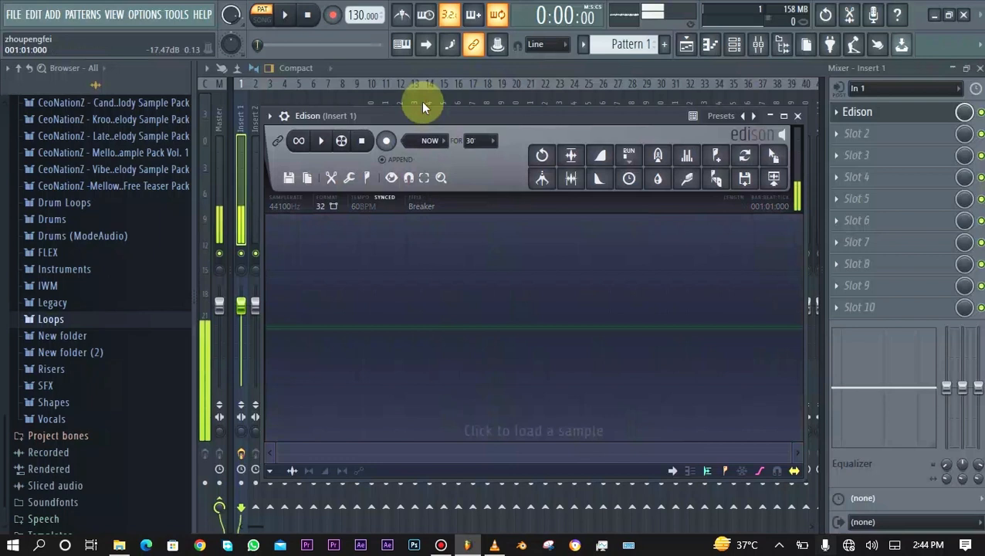
Set Edison's record mode to On input and start recording
{"action": "left_click", "coordinate": [430, 141]}
{"action": "left_click", "coordinate": [424, 165]}
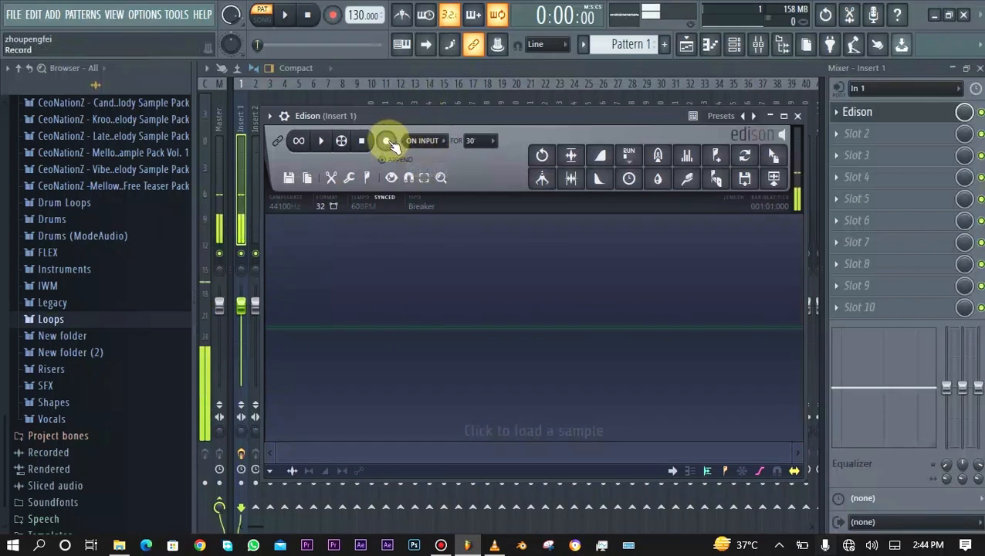
{"action": "left_click", "coordinate": [387, 142]}
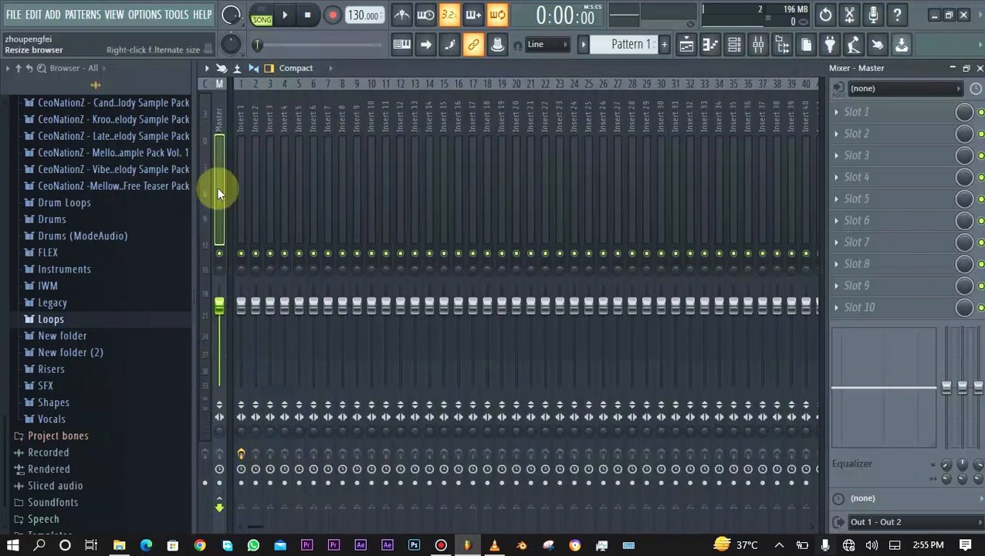
Examine Edison's window on Insert 1 and the full length of the melody audio clip in the playlist
{"action": "left_click", "coordinate": [235, 203]}
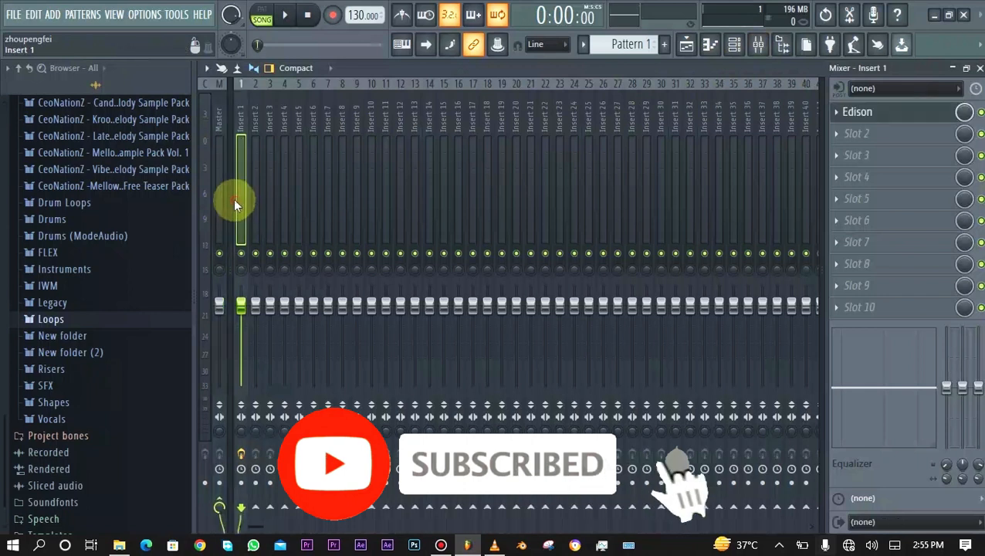
{"action": "left_click", "coordinate": [863, 112]}
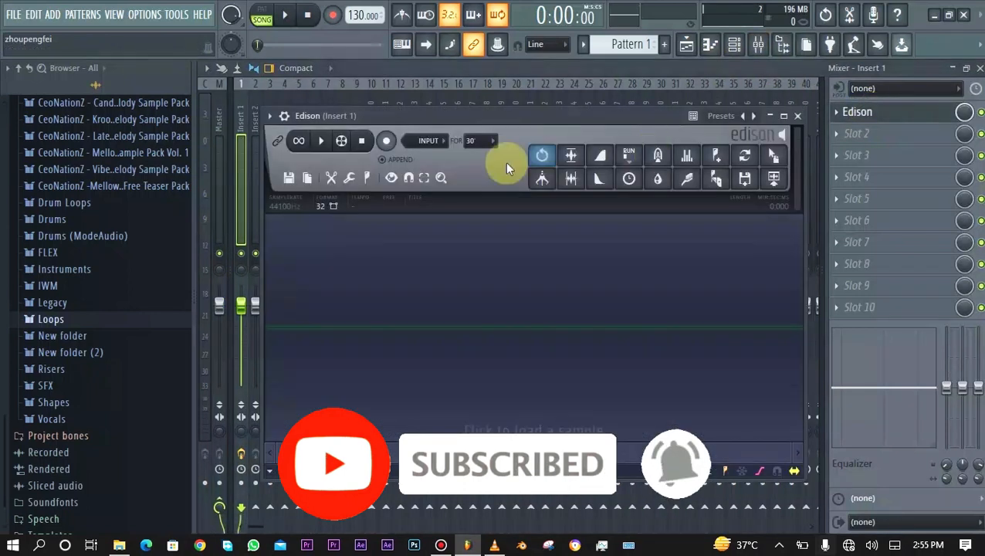
{"action": "left_click", "coordinate": [687, 46]}
{"action": "left_click_drag", "start_coordinate": [522, 87], "coordinate": [791, 84]}
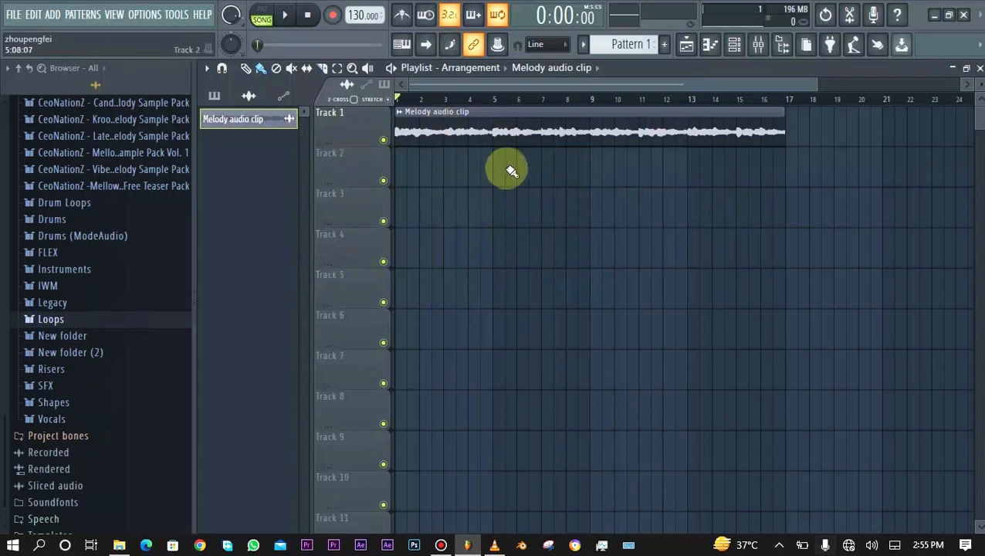
{"action": "left_click", "coordinate": [758, 46]}
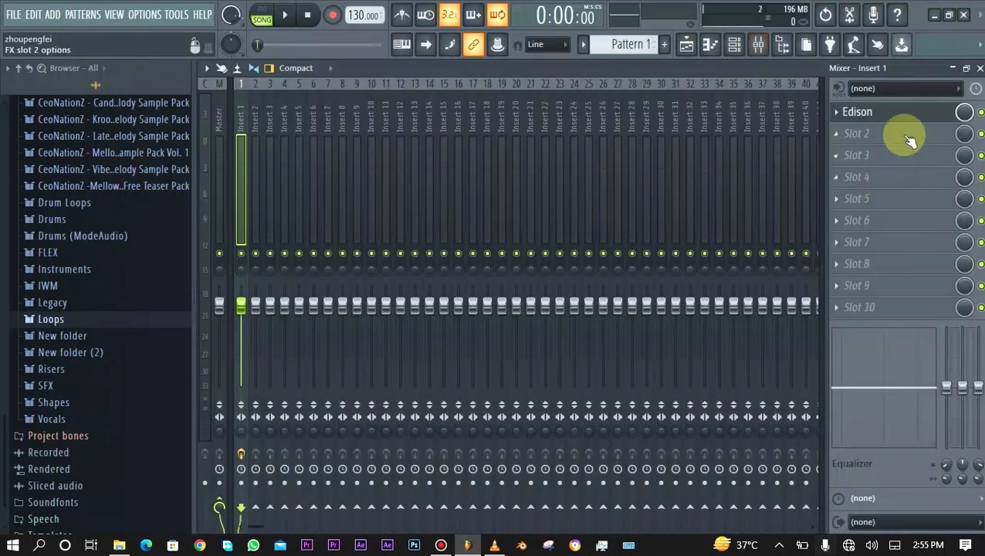
{"action": "left_click", "coordinate": [859, 112]}
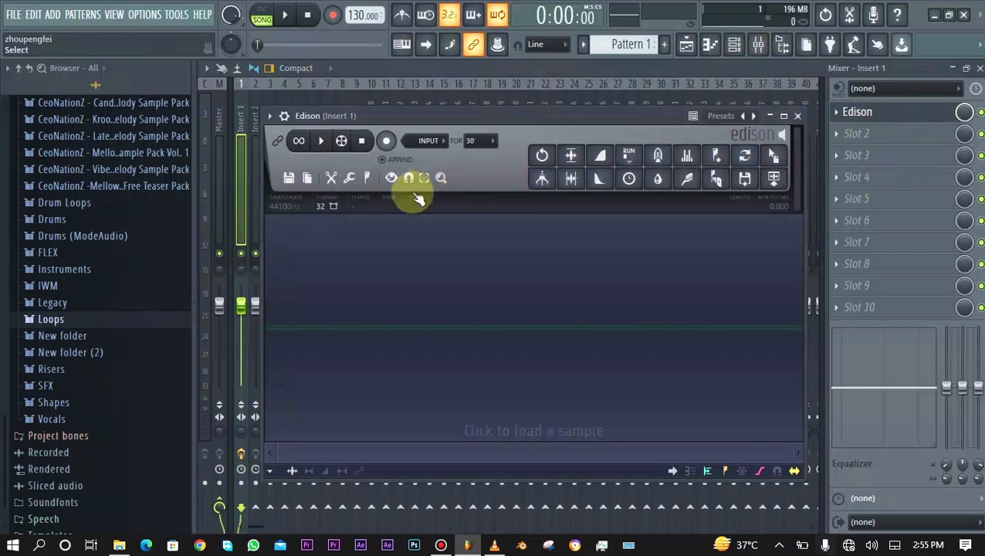
{"action": "left_click", "coordinate": [686, 46]}
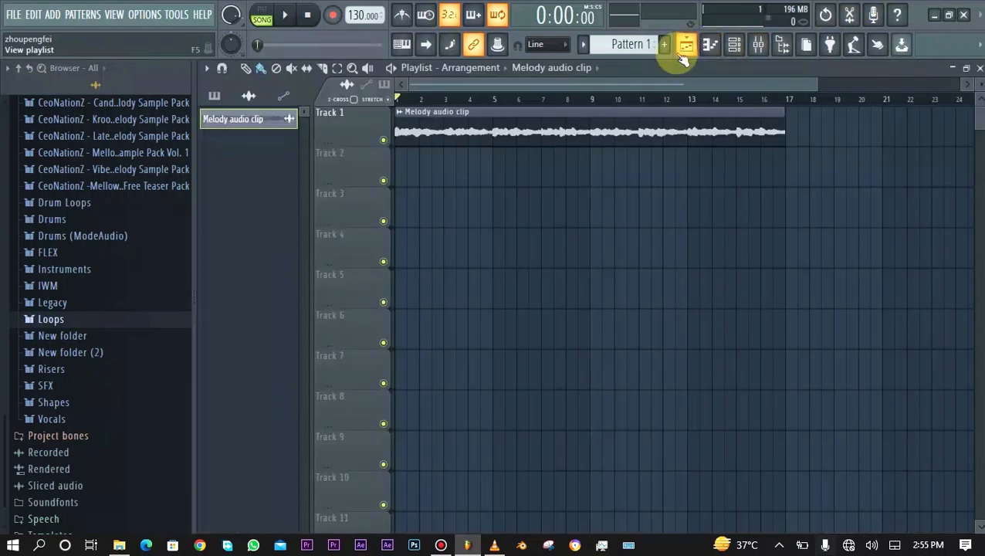
{"action": "left_click", "coordinate": [757, 44]}
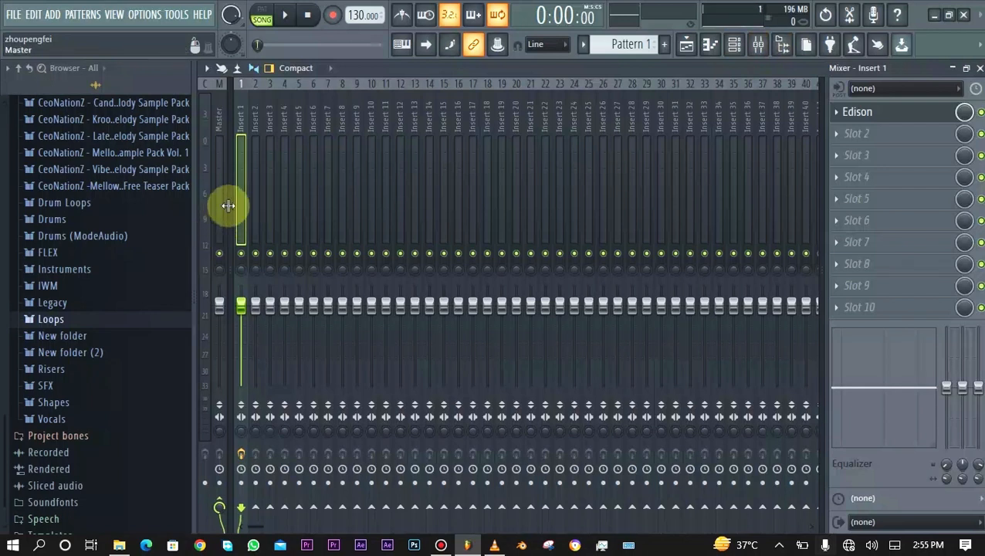
Play the melody clip while watching the mixer meters, stop playback, and compare the Master and Insert 1 tracks
{"action": "left_click", "coordinate": [686, 45]}
{"action": "key", "text": "F9"}
{"action": "key", "text": "space"}
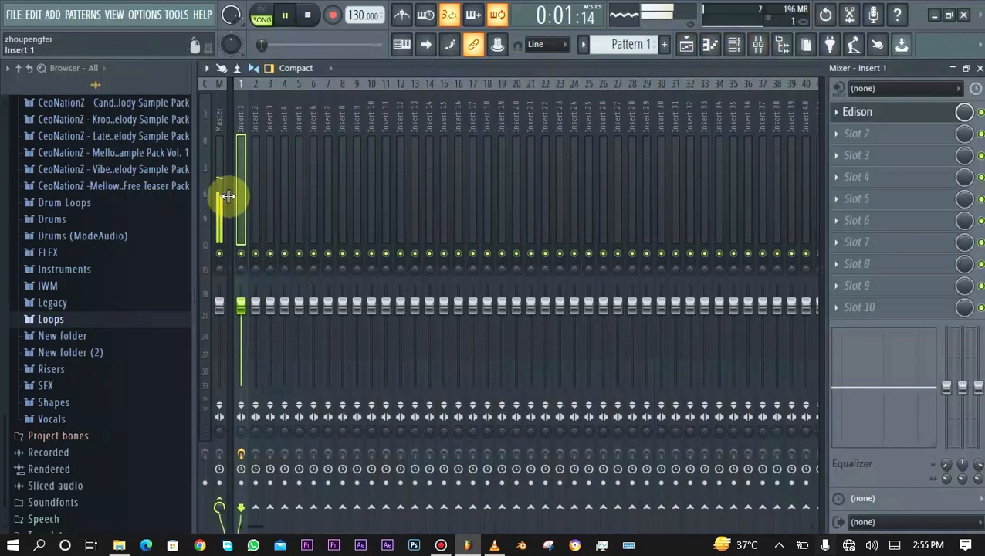
{"action": "key", "text": "space"}
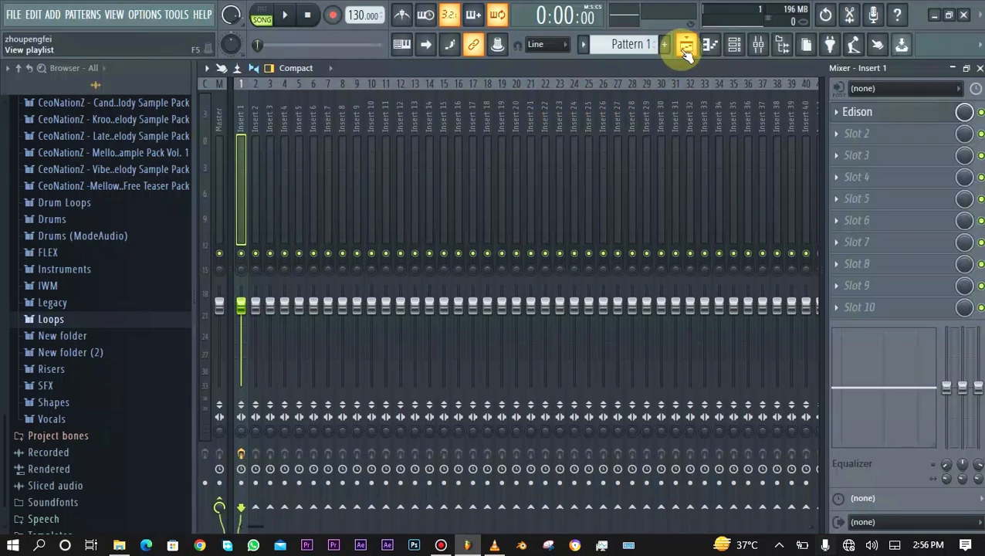
{"action": "left_click", "coordinate": [218, 219]}
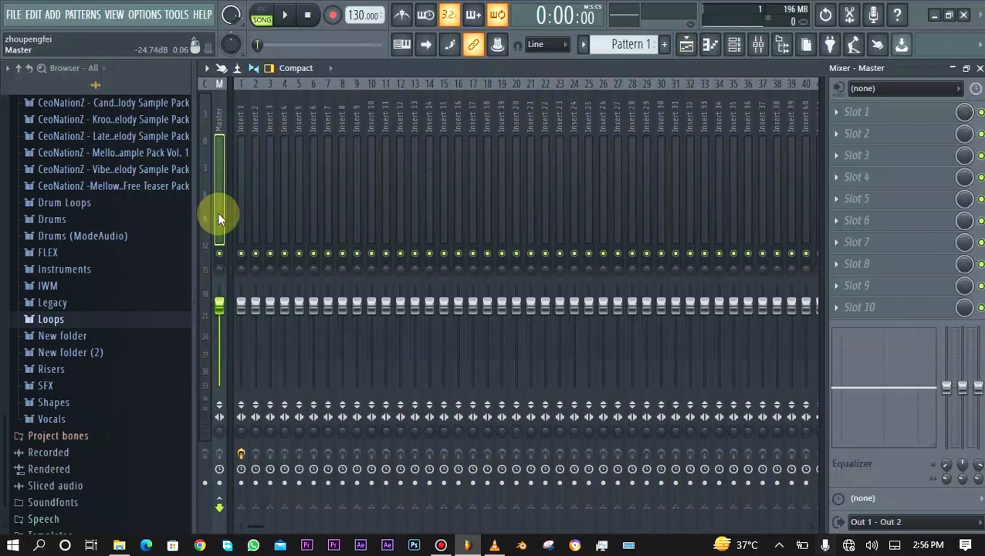
{"action": "left_click", "coordinate": [239, 206]}
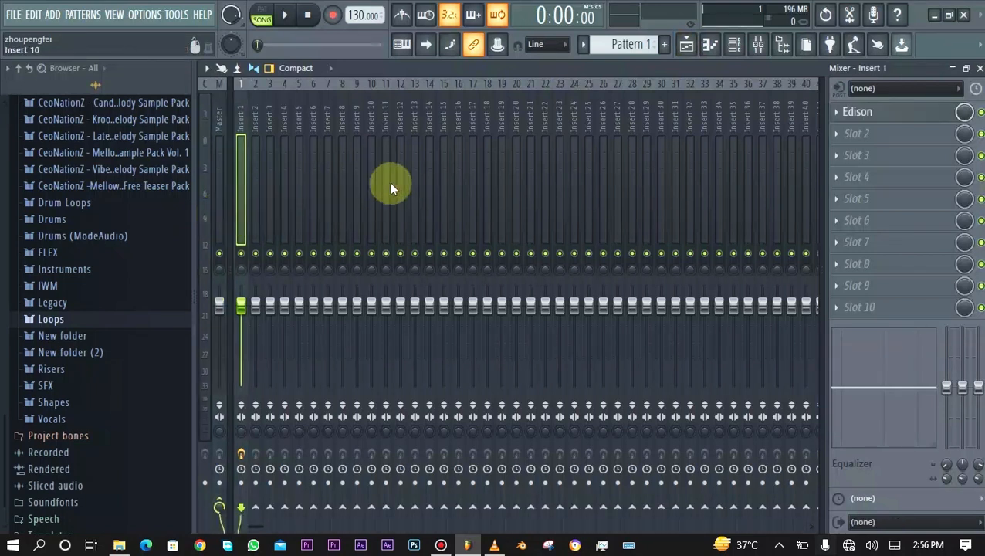
Check that the melody clip is routed to mixer track 1 and play it briefly while watching the Insert 1 meter
{"action": "left_click", "coordinate": [687, 43]}
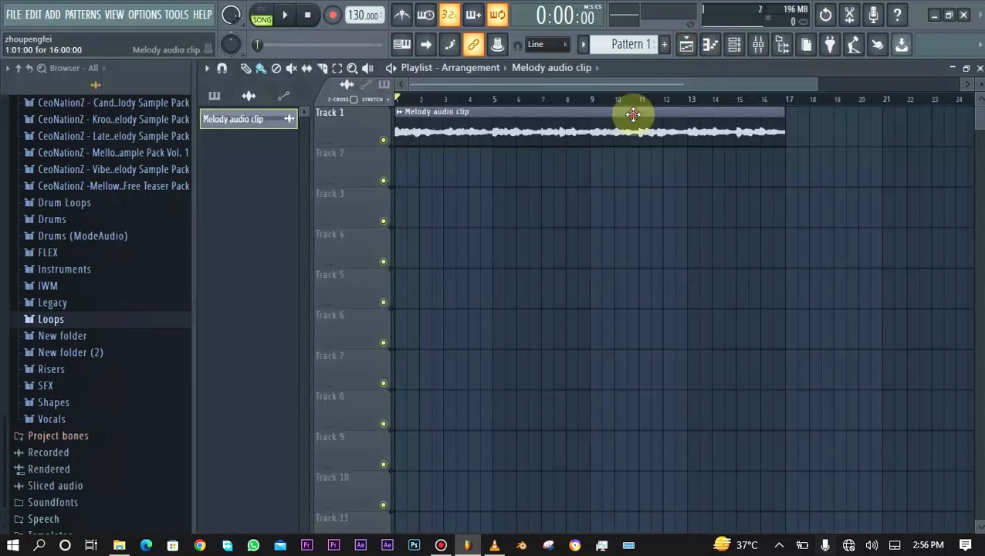
{"action": "double_click", "coordinate": [658, 131]}
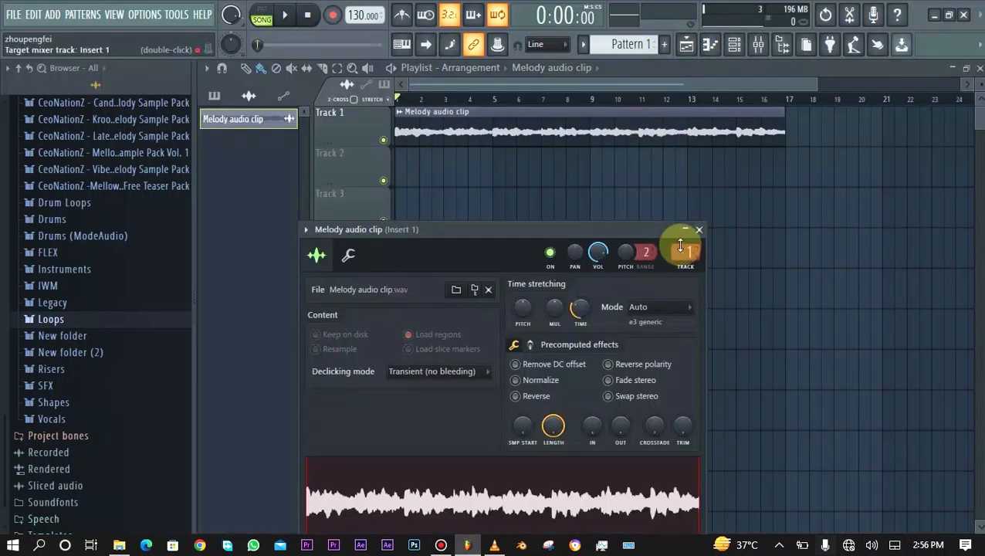
{"action": "left_click", "coordinate": [699, 230]}
{"action": "left_click", "coordinate": [758, 44]}
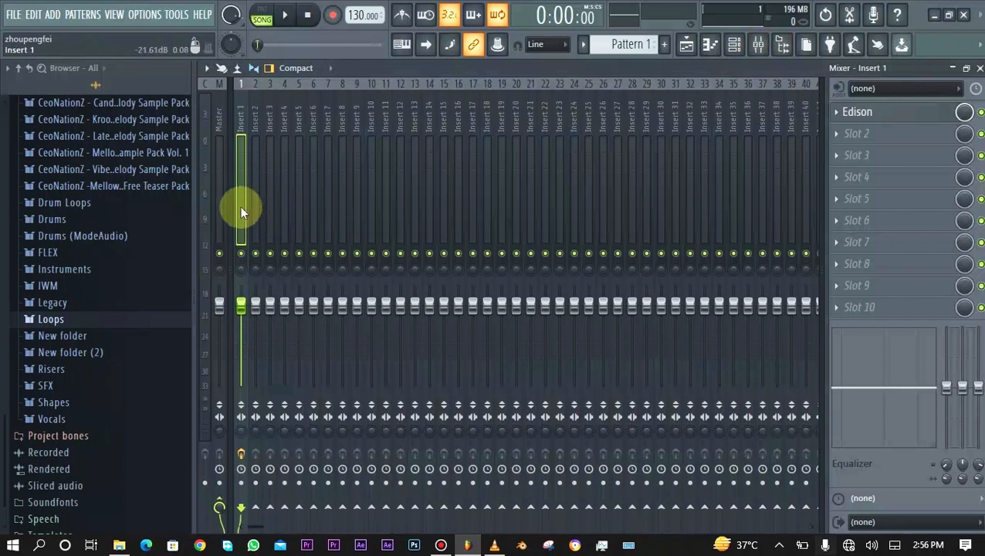
{"action": "key", "text": "space"}
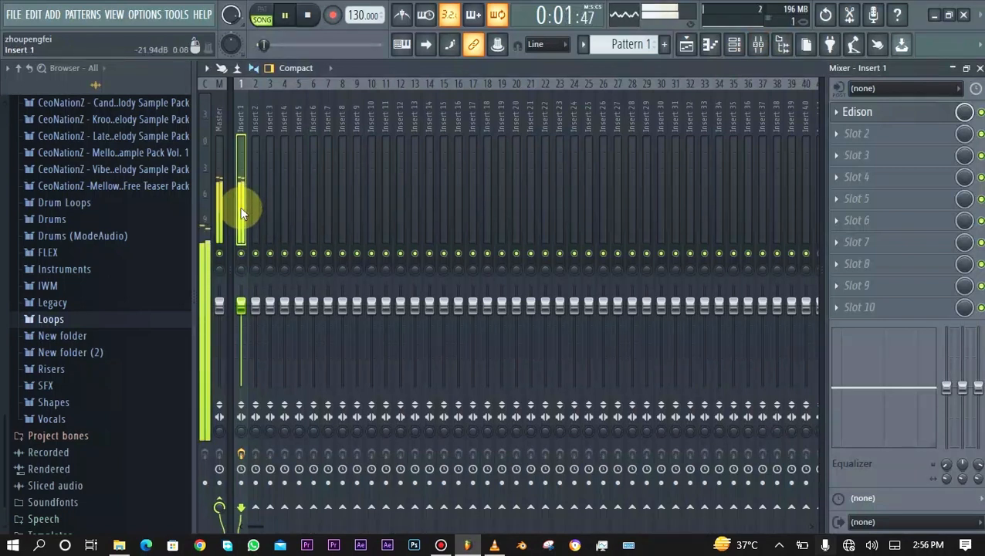
{"action": "key", "text": "space"}
Open Edison on Insert 1, set its record mode to On input, and stop the song
{"action": "left_click", "coordinate": [901, 114]}
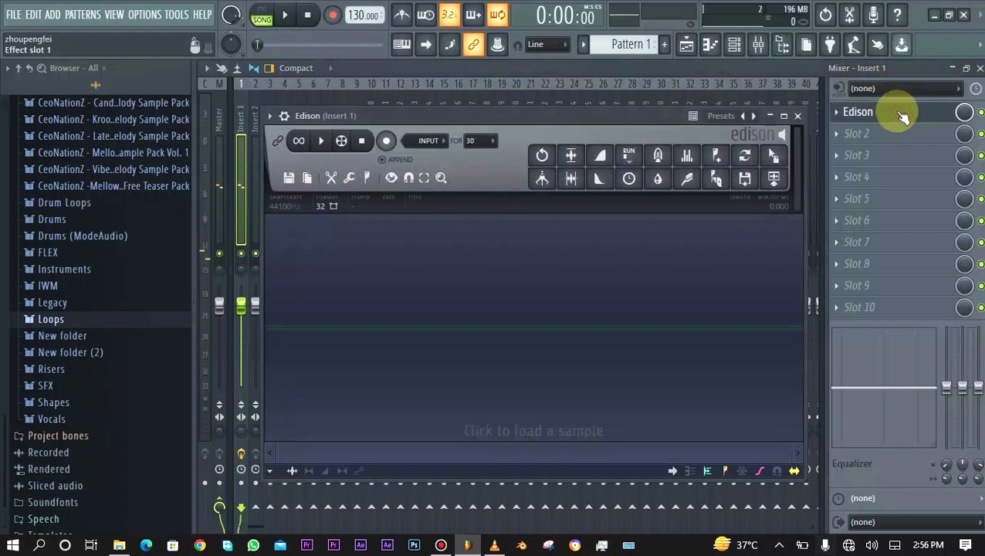
{"action": "left_click", "coordinate": [448, 145]}
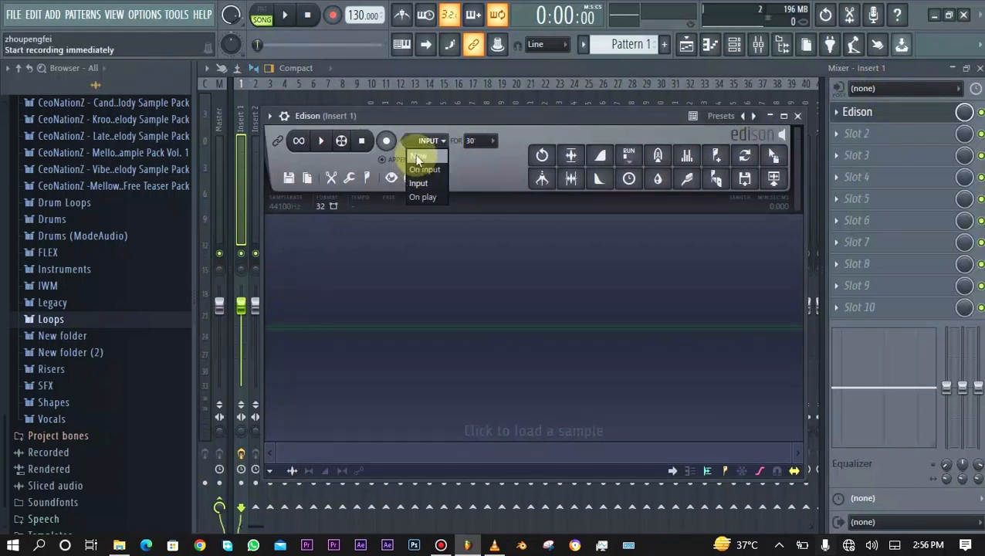
{"action": "left_click", "coordinate": [424, 170]}
{"action": "left_click", "coordinate": [272, 44]}
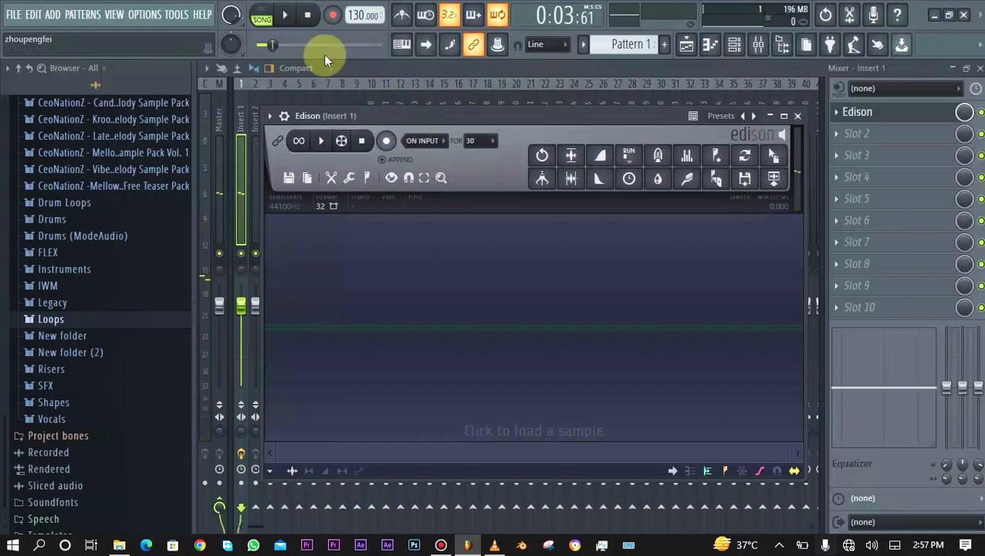
{"action": "left_click", "coordinate": [308, 15]}
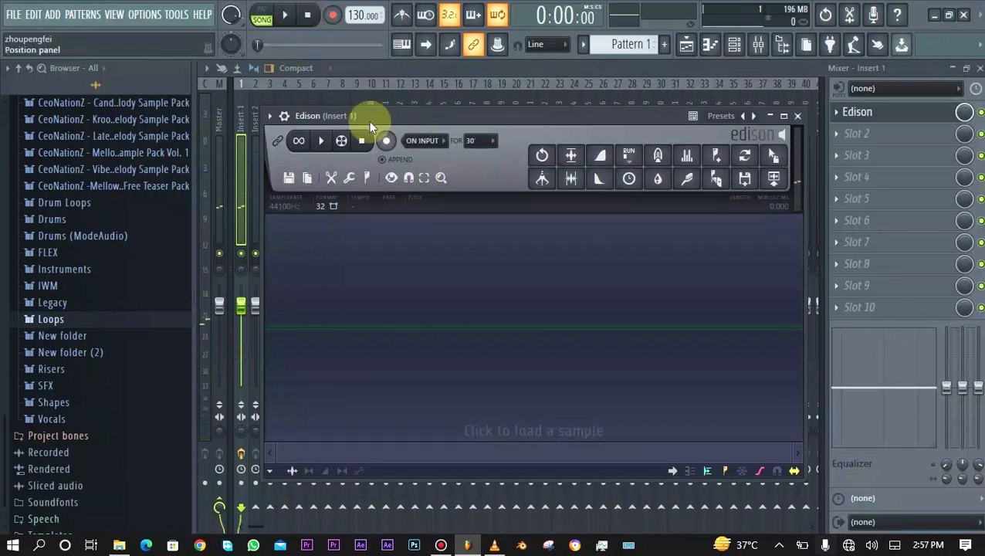
Record the playing melody into Edison with the record mode set to On play, and delete the recording
{"action": "left_click", "coordinate": [423, 146]}
{"action": "left_click", "coordinate": [426, 198]}
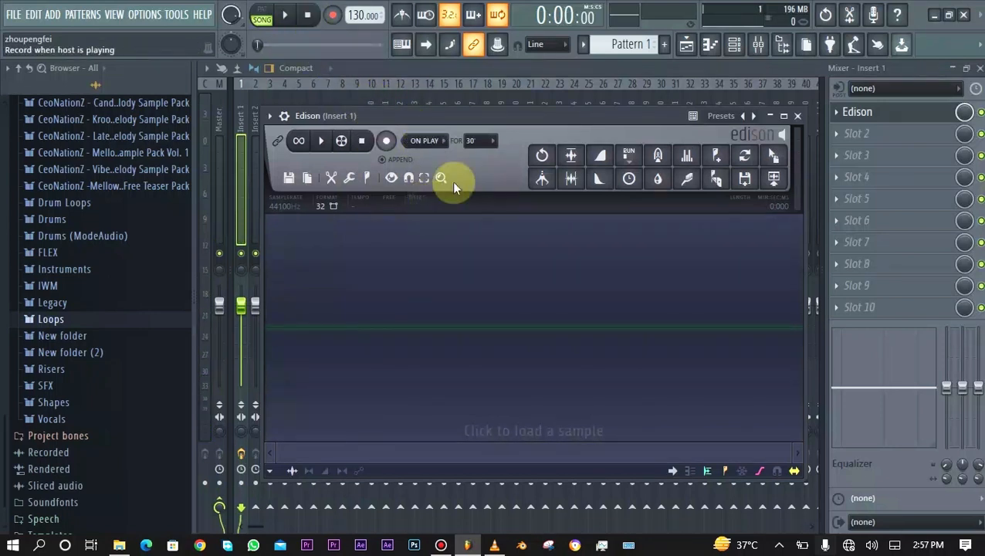
{"action": "left_click", "coordinate": [387, 143]}
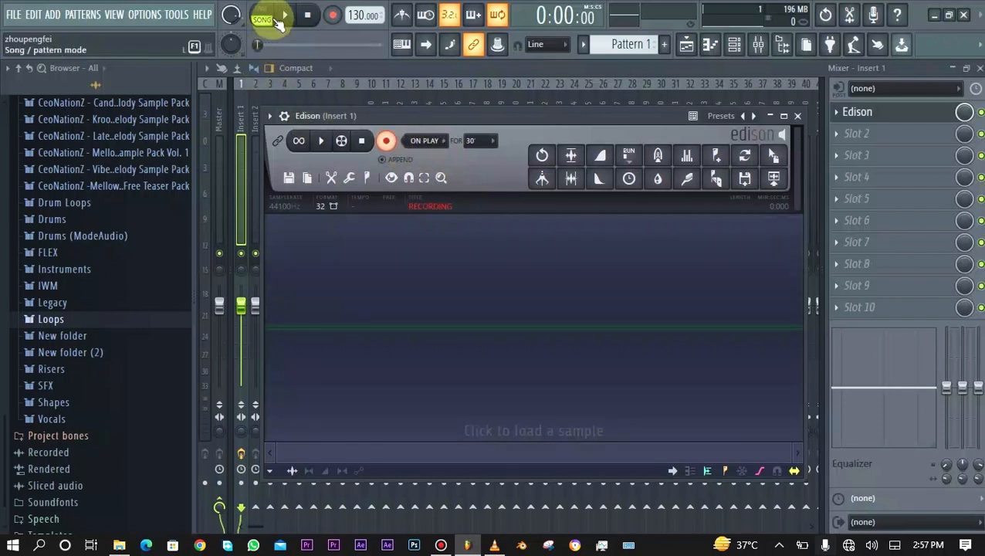
{"action": "left_click", "coordinate": [284, 16]}
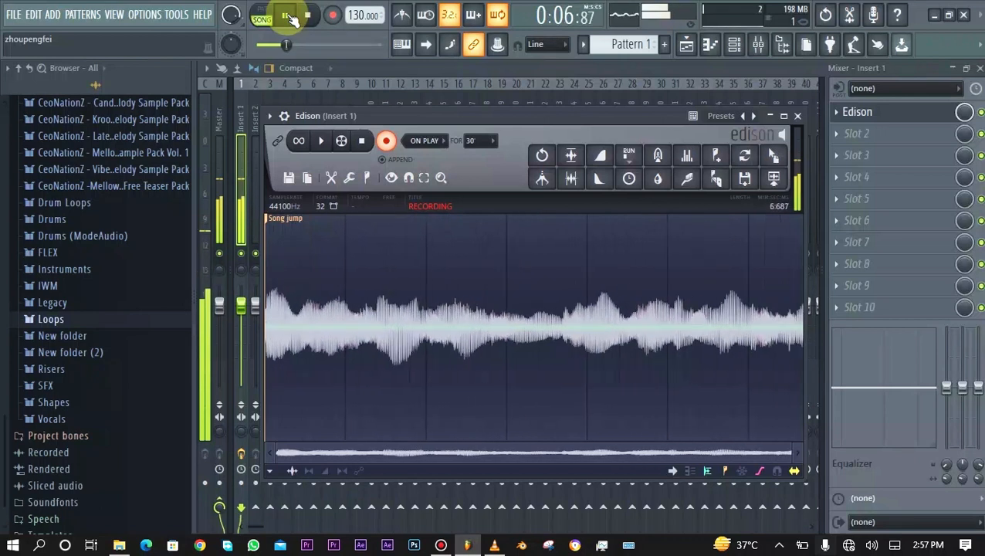
{"action": "left_click", "coordinate": [361, 140]}
{"action": "left_click", "coordinate": [386, 141]}
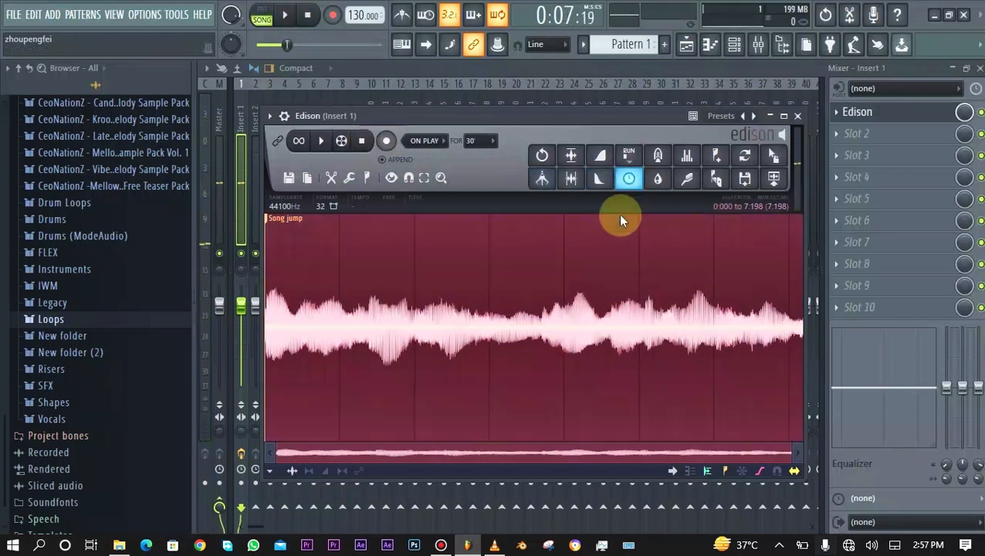
{"action": "key", "text": "Delete"}
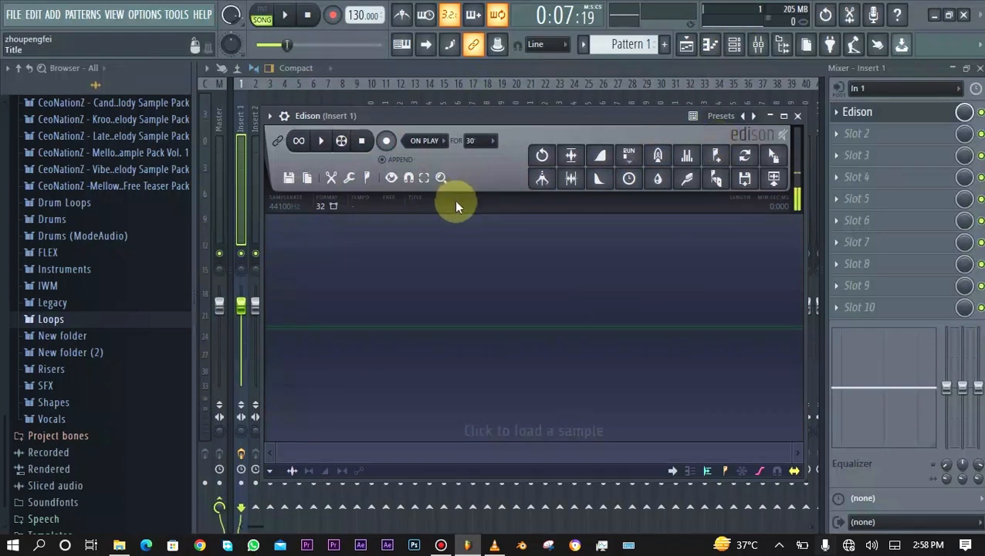
Select bar 1 to the start of bar 3 in the playlist as the loop range for recording
{"action": "left_click", "coordinate": [687, 47]}
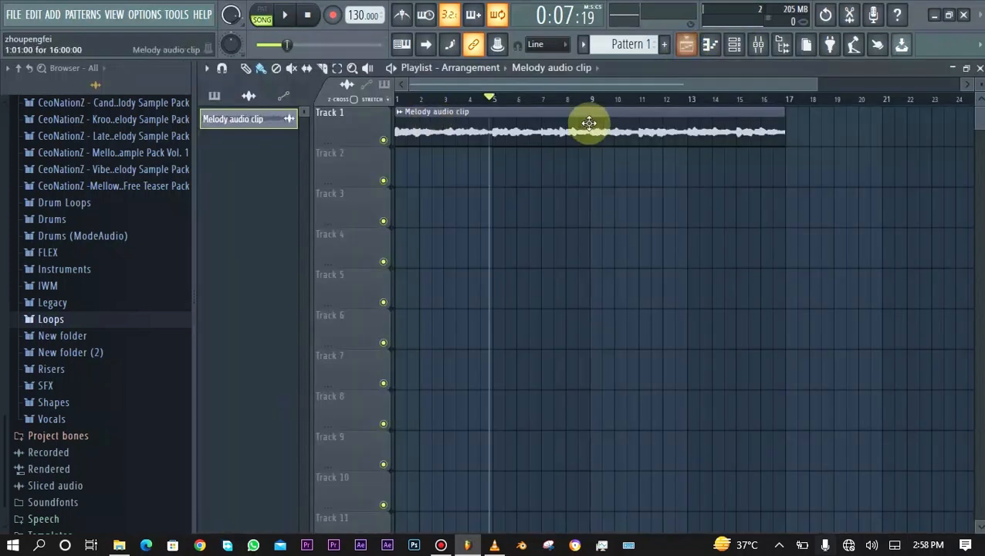
{"action": "left_click_drag", "start_coordinate": [814, 79], "coordinate": [150, 132]}
{"action": "left_click", "coordinate": [503, 99]}
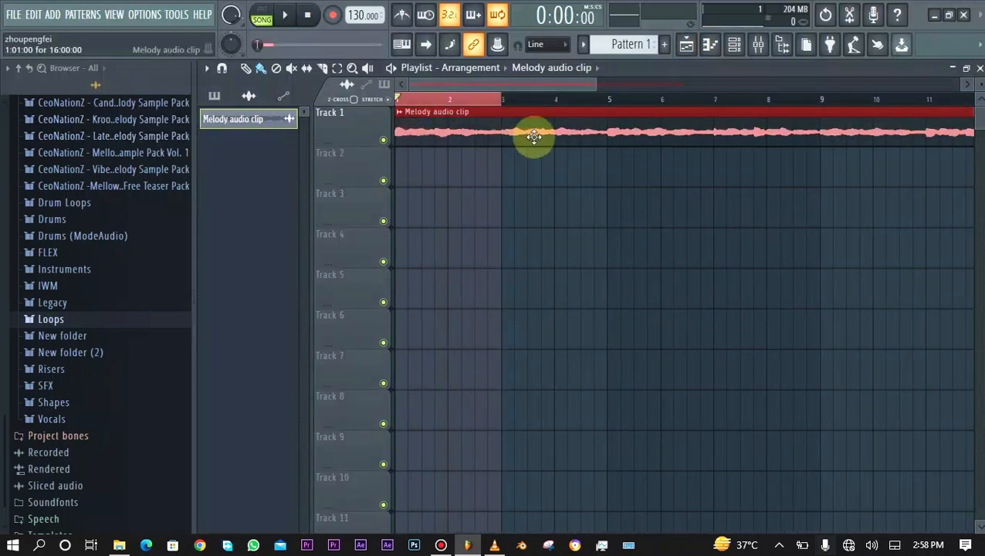
{"action": "left_click_drag", "start_coordinate": [596, 84], "coordinate": [551, 90]}
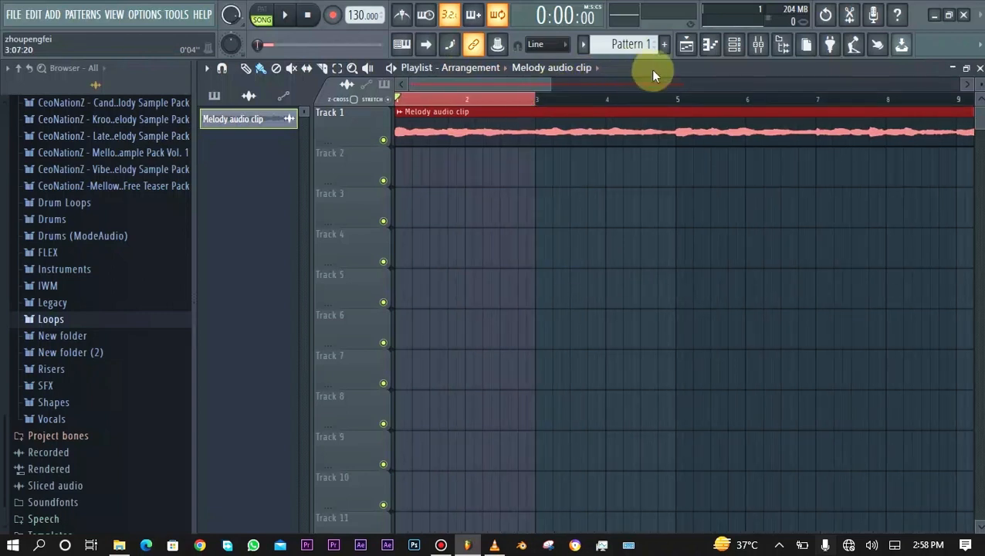
Record several looped voice takes from In 1 into Edison in On play mode, and stop playback
{"action": "left_click", "coordinate": [759, 44]}
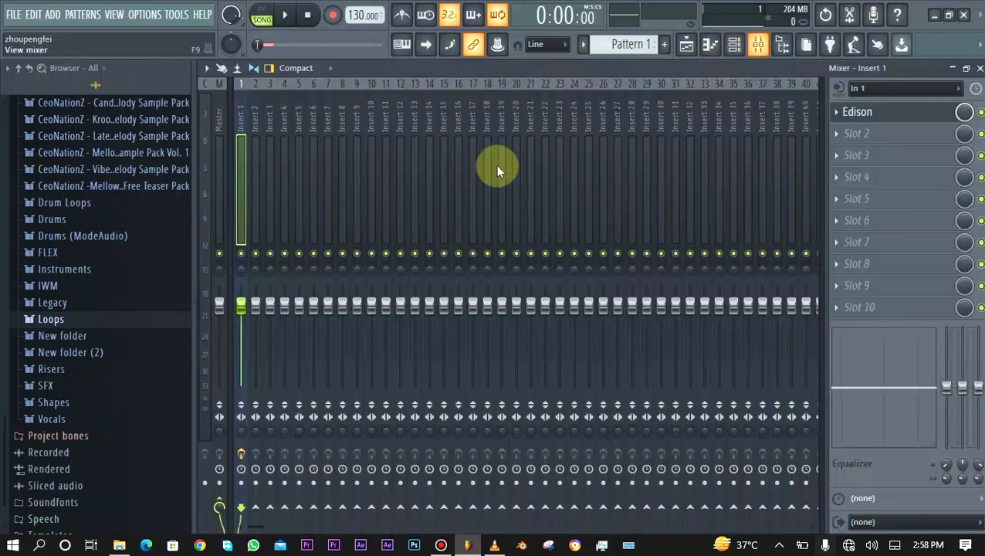
{"action": "left_click", "coordinate": [869, 113]}
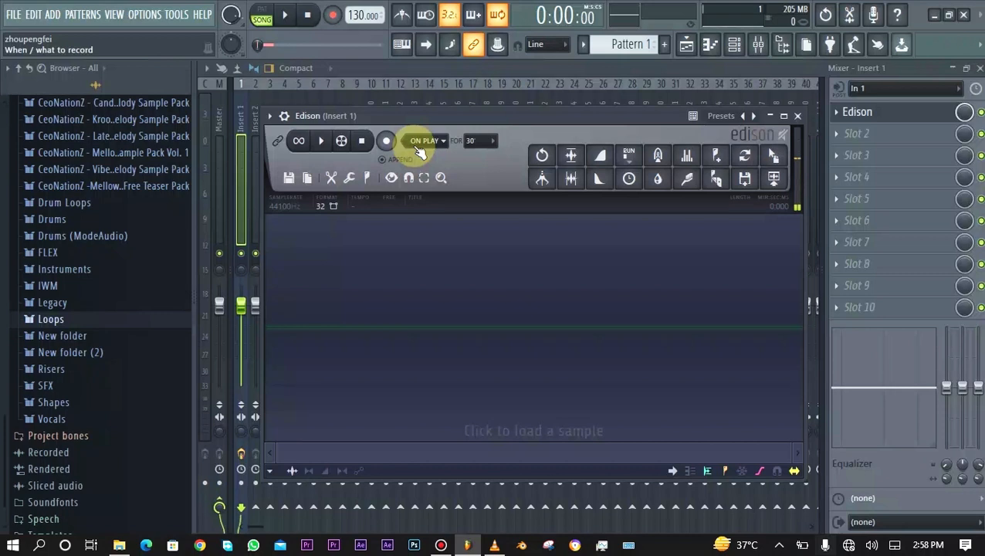
{"action": "left_click", "coordinate": [386, 140]}
{"action": "key", "text": "space"}
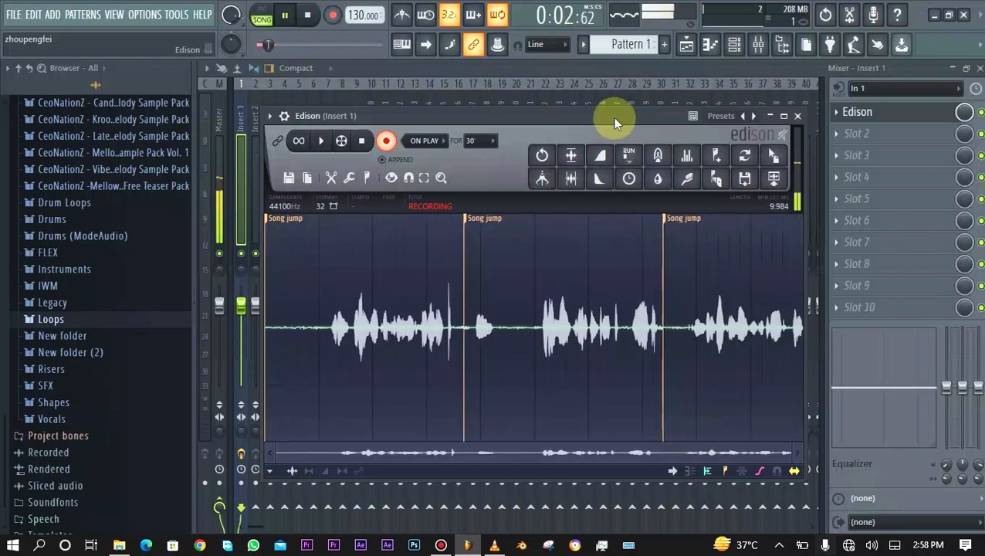
{"action": "left_click", "coordinate": [308, 15]}
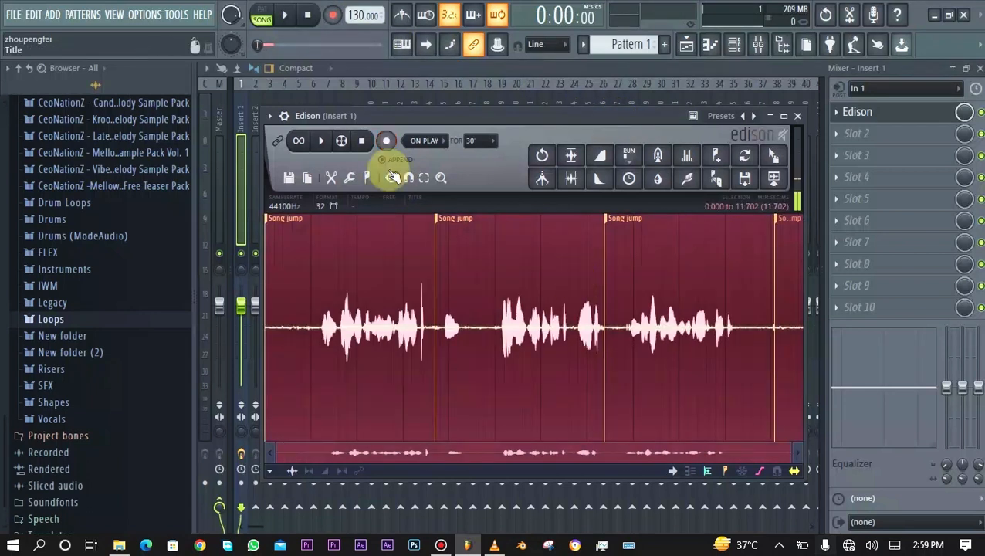
Go through the Song jump regions in the Edison recording and delete the short leftover region at the end
{"action": "left_click", "coordinate": [360, 261]}
{"action": "double_click", "coordinate": [269, 217]}
{"action": "left_click", "coordinate": [269, 217]}
{"action": "left_click", "coordinate": [269, 217]}
{"action": "left_click", "coordinate": [440, 219]}
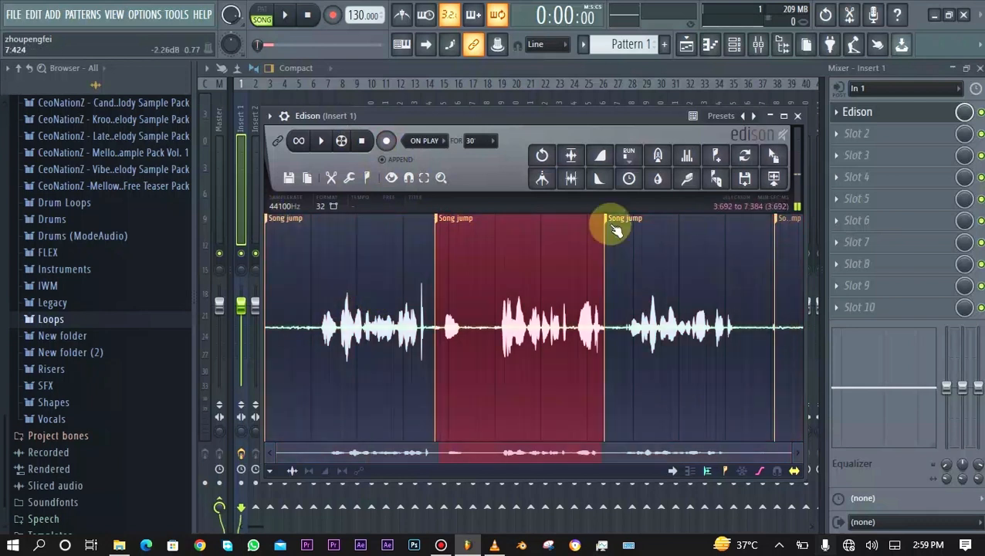
{"action": "left_click", "coordinate": [610, 222]}
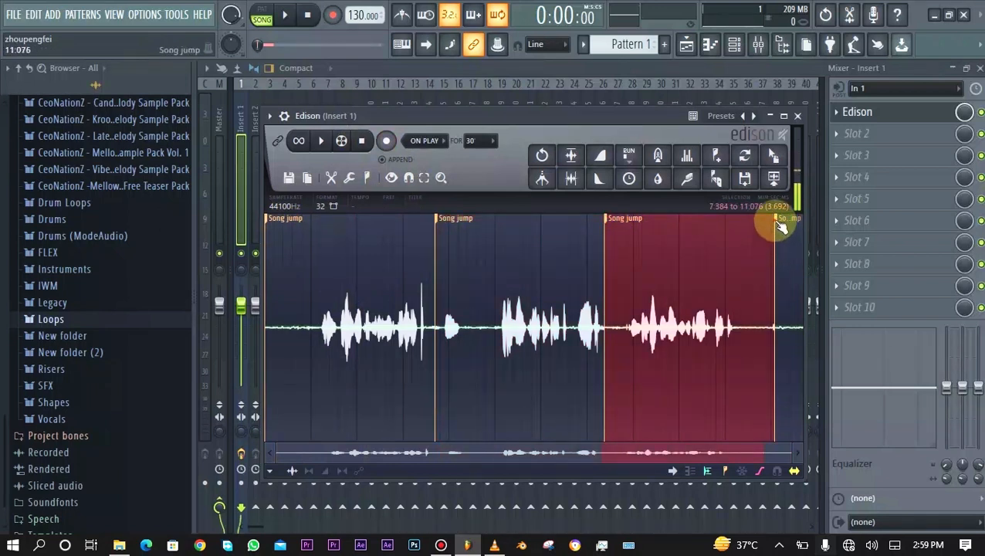
{"action": "left_click", "coordinate": [782, 222]}
{"action": "key", "text": "Delete"}
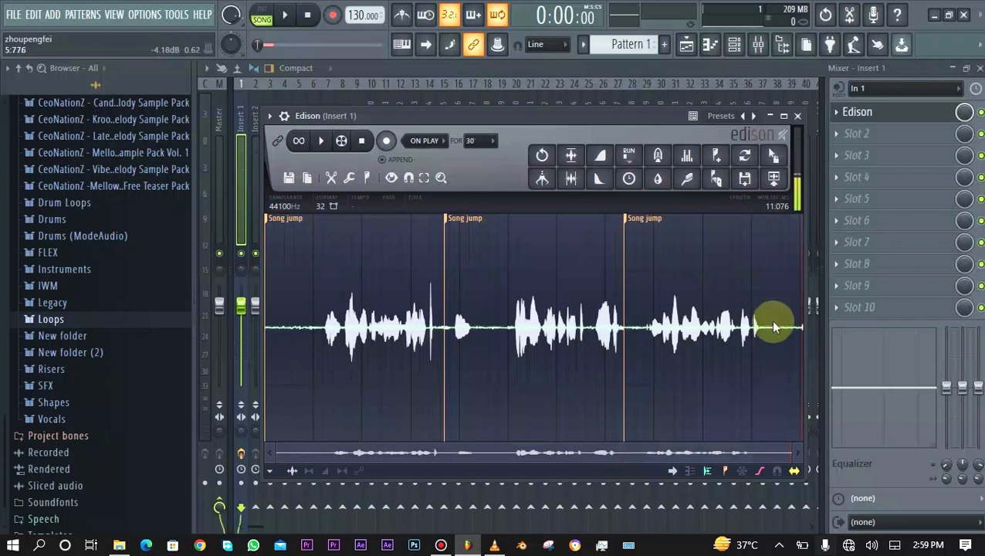
Select the second Song jump take in Edison and send it to the playlist as an audio clip
{"action": "left_click", "coordinate": [687, 44]}
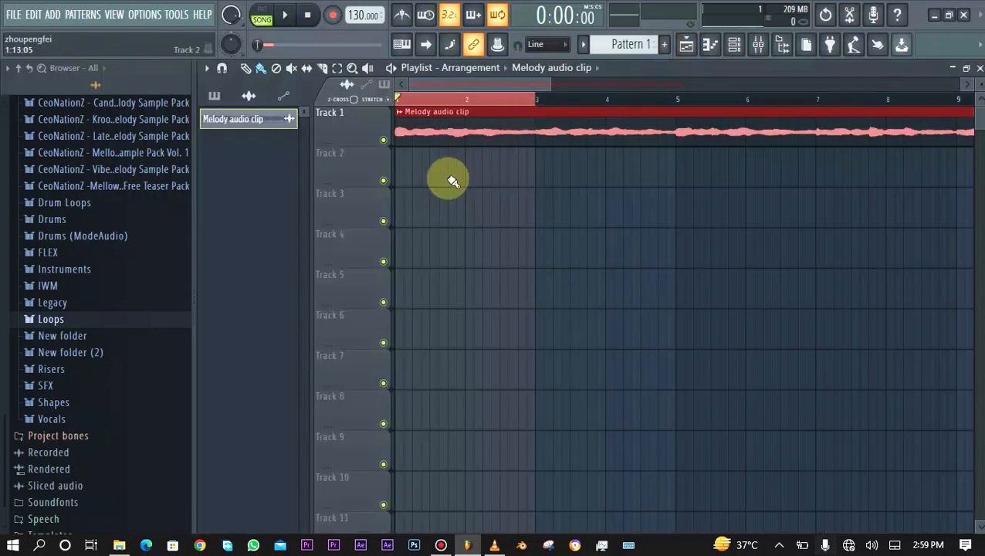
{"action": "left_click", "coordinate": [749, 44]}
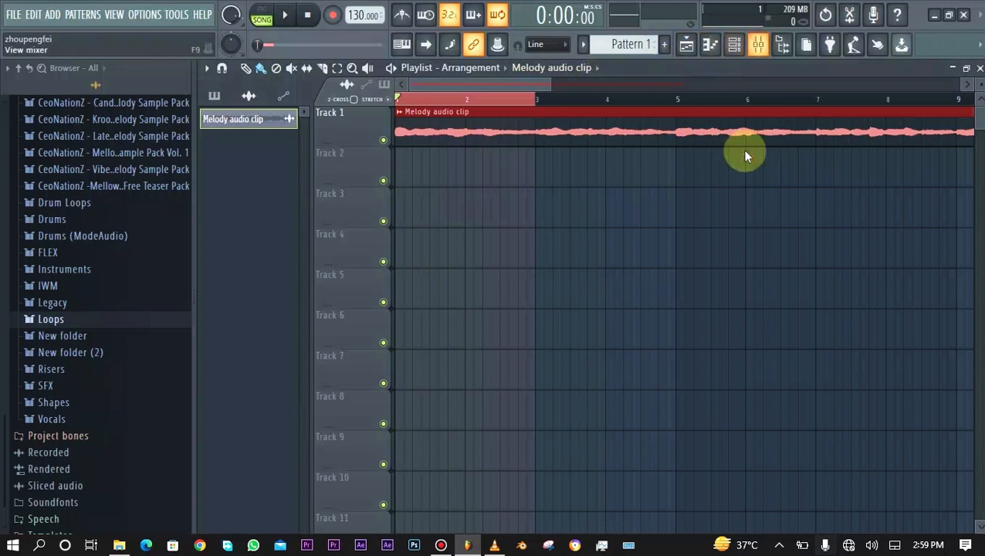
{"action": "left_click", "coordinate": [917, 117]}
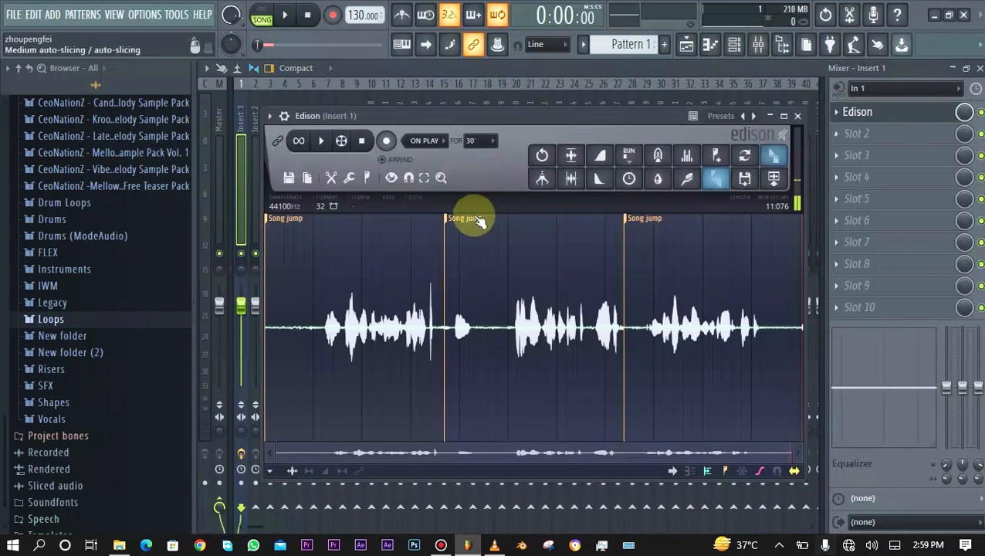
{"action": "left_click", "coordinate": [452, 220]}
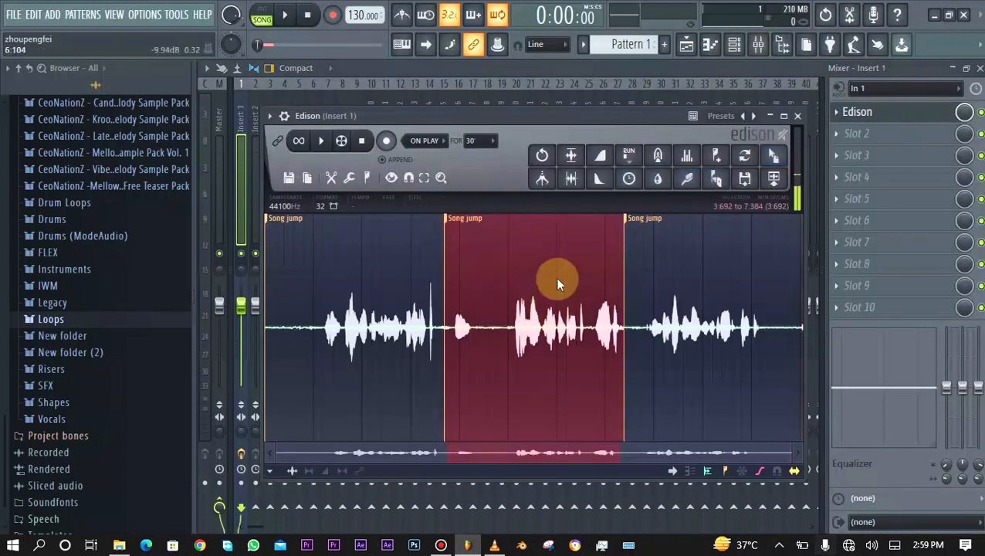
{"action": "left_click", "coordinate": [776, 180]}
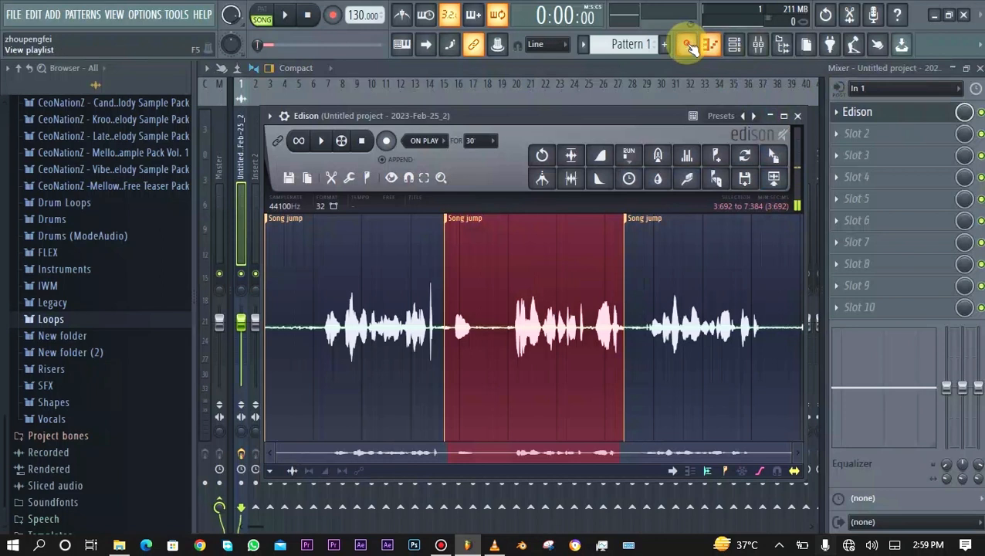
Clear the playlist's time selection and play the voice clip on Track 2 together with the melody
{"action": "left_click", "coordinate": [690, 45]}
{"action": "left_click_drag", "start_coordinate": [488, 88], "coordinate": [494, 107]}
{"action": "double_click", "coordinate": [492, 101]}
{"action": "key", "text": "space"}
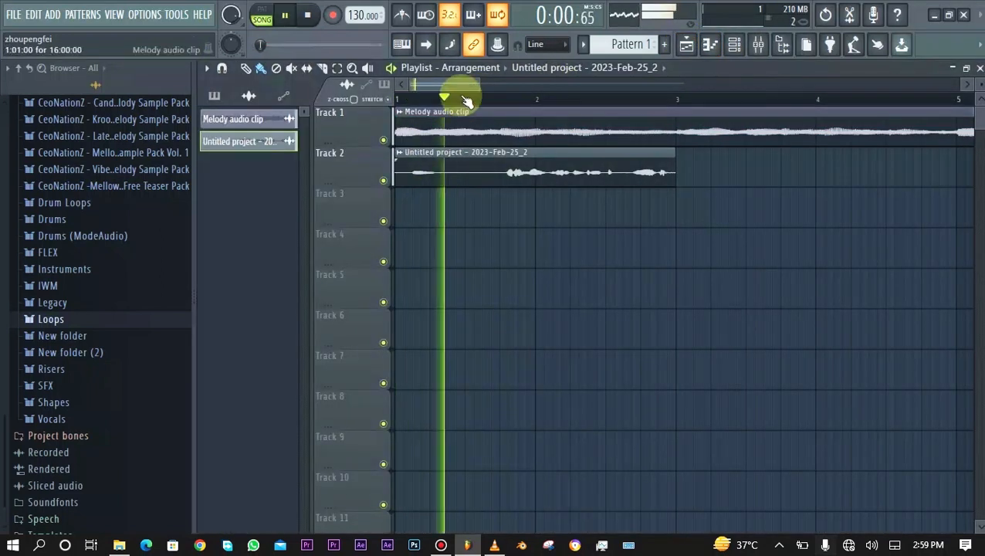
{"action": "left_click_drag", "start_coordinate": [480, 84], "coordinate": [530, 84]}
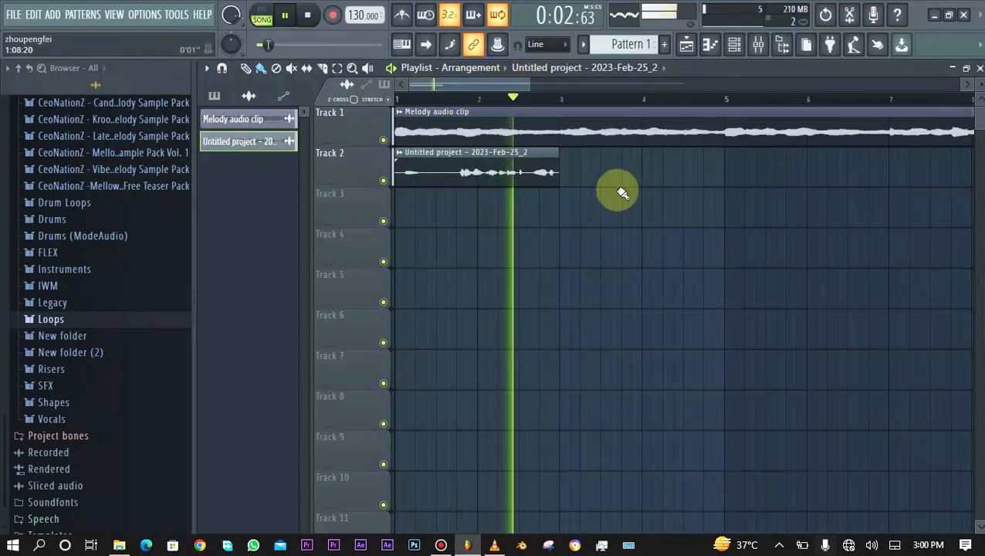
{"action": "key", "text": "space"}
Bring back the mixer with Edison, clear the take selection, and display the voice recording as a Spectrum
{"action": "key", "text": "F9"}
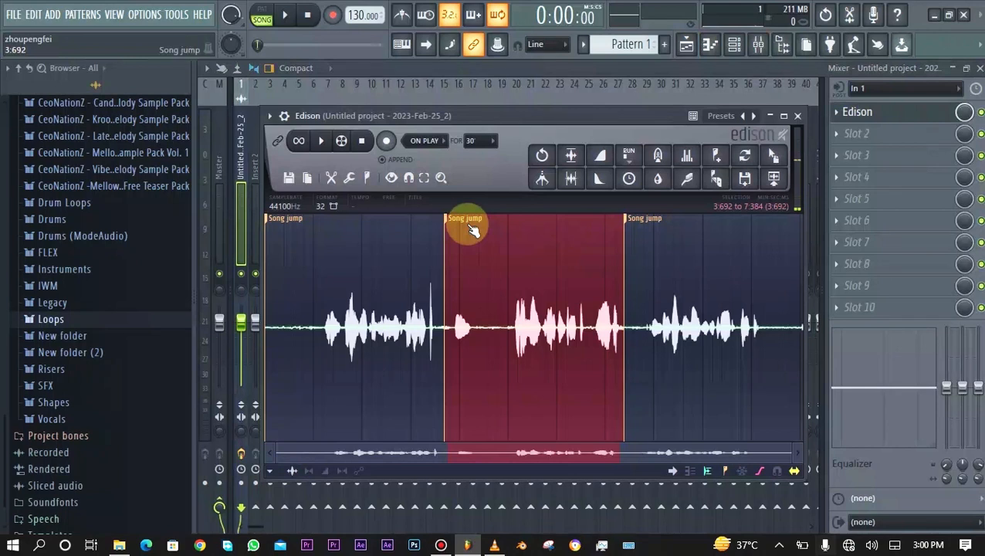
{"action": "left_click", "coordinate": [443, 360]}
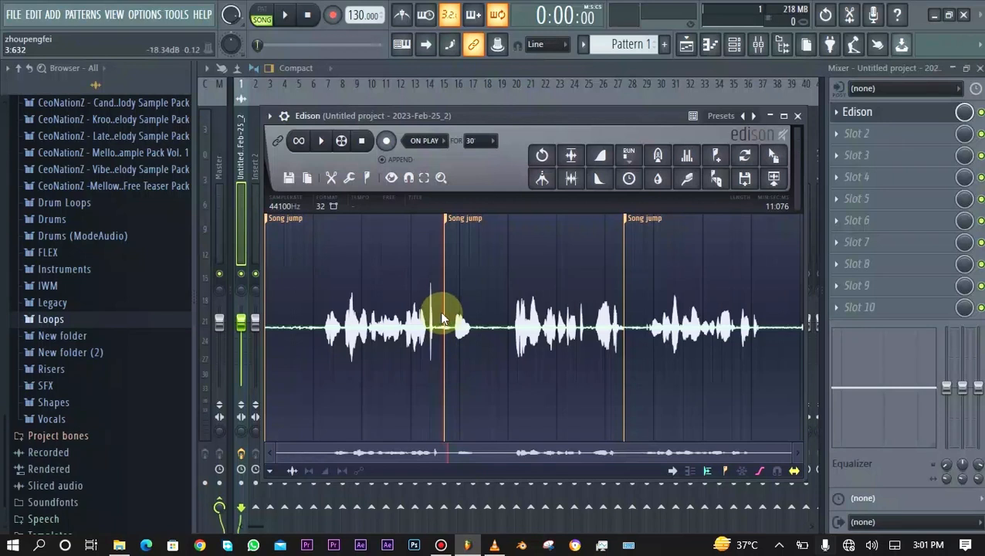
{"action": "left_click", "coordinate": [390, 178]}
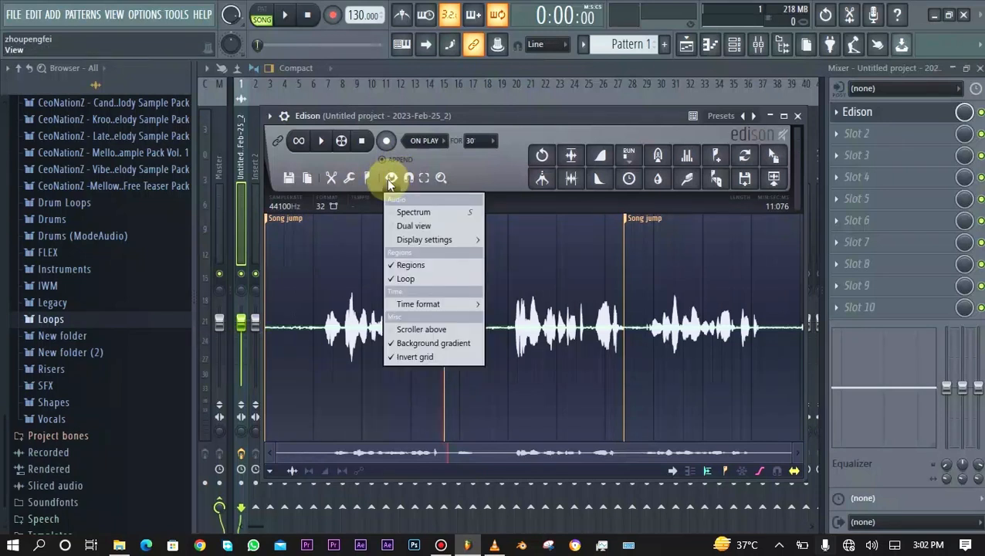
{"action": "left_click", "coordinate": [416, 227]}
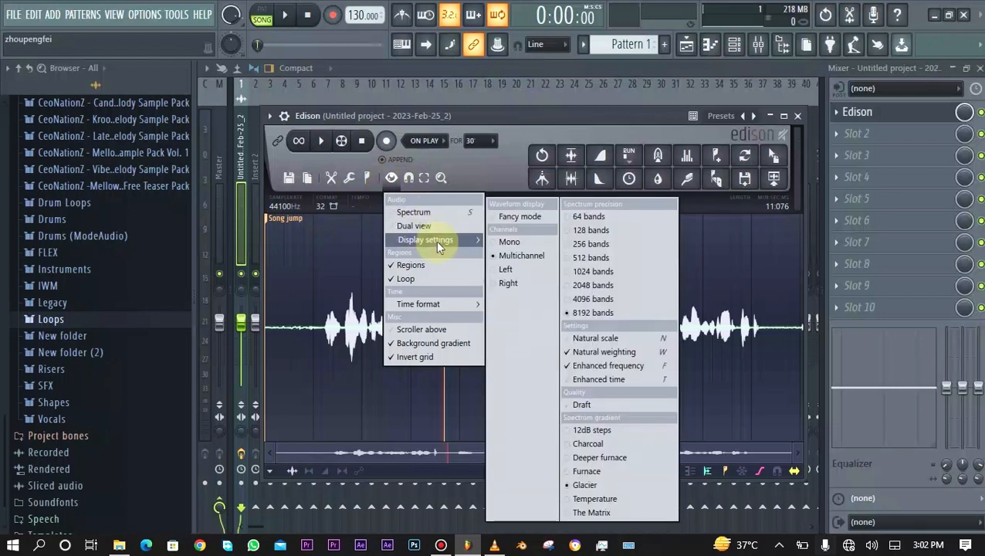
{"action": "mouse_move", "coordinate": [446, 244]}
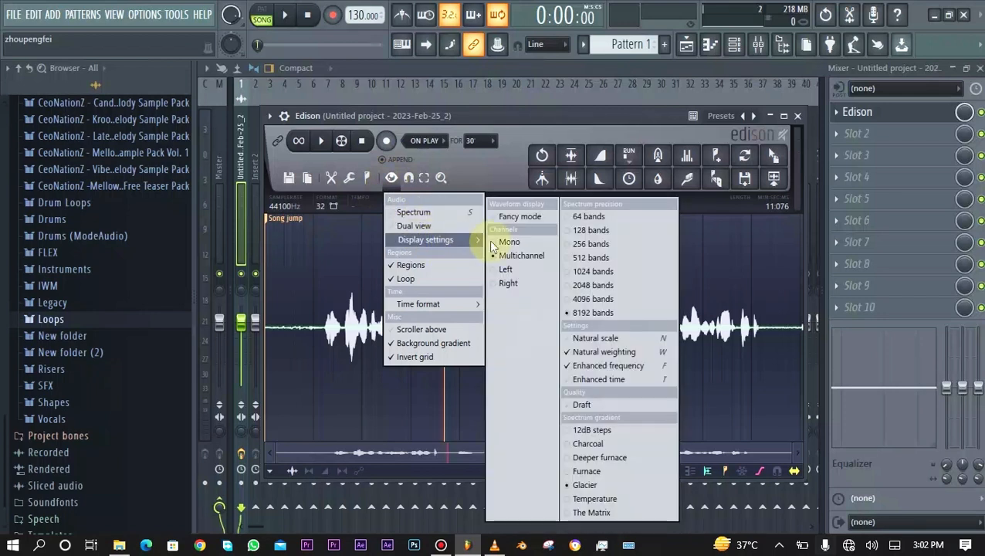
{"action": "left_click", "coordinate": [413, 213]}
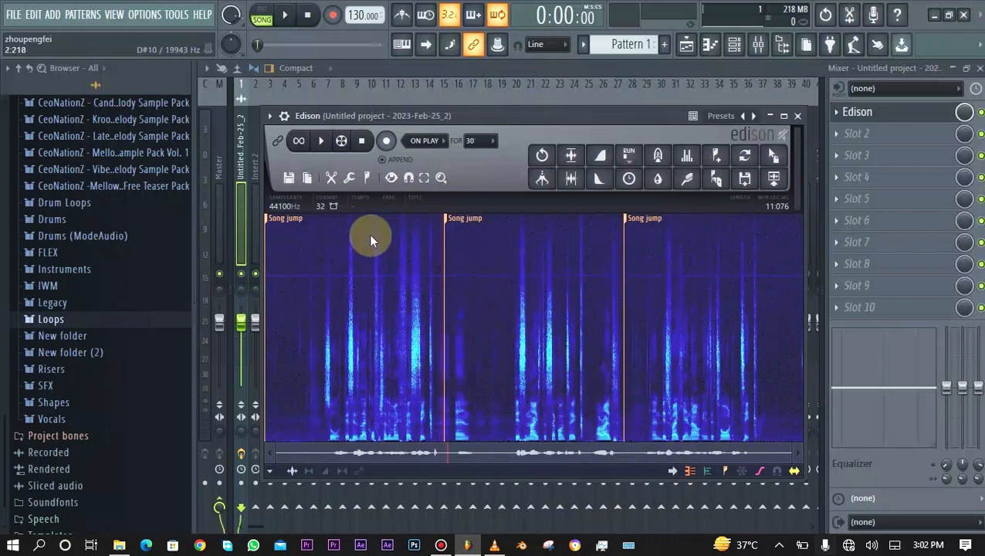
Turn on Dual view for the recording and switch Spectrum off so the waveform is the main display
{"action": "left_click", "coordinate": [390, 184]}
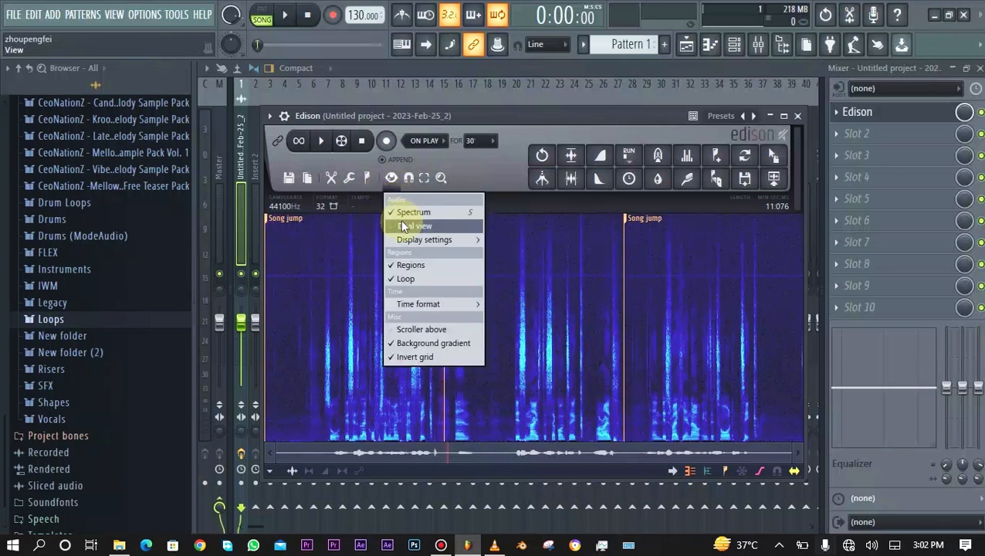
{"action": "left_click", "coordinate": [402, 226]}
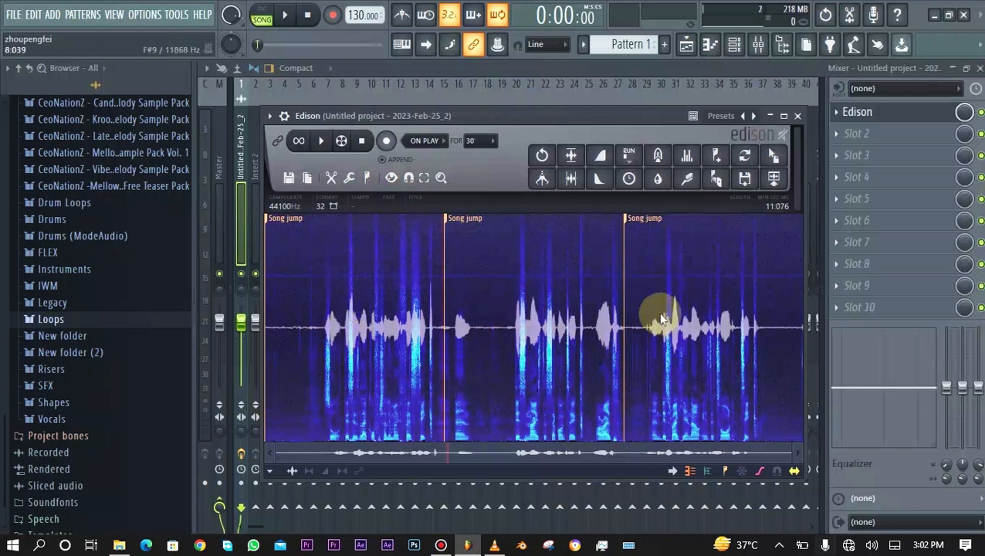
{"action": "left_click", "coordinate": [391, 178]}
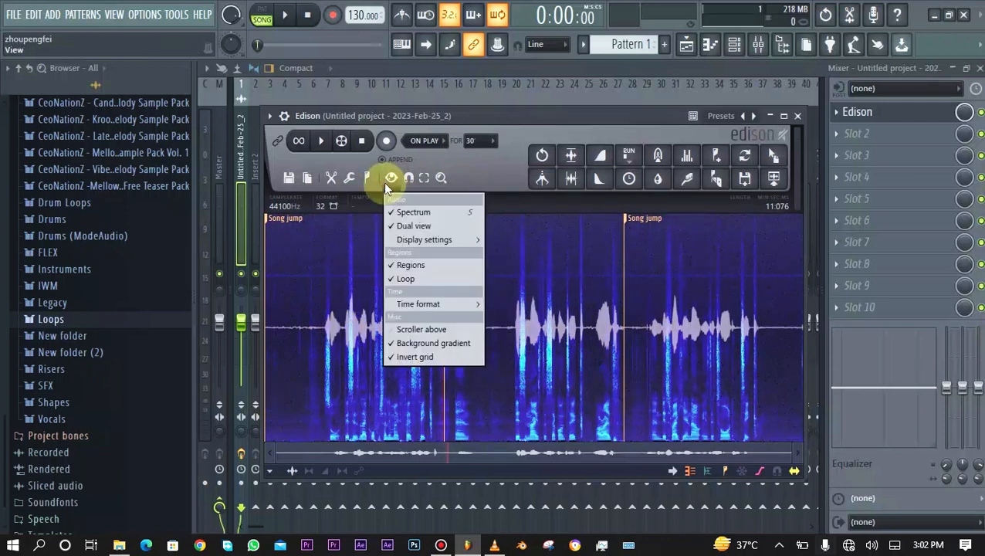
{"action": "left_click", "coordinate": [402, 213]}
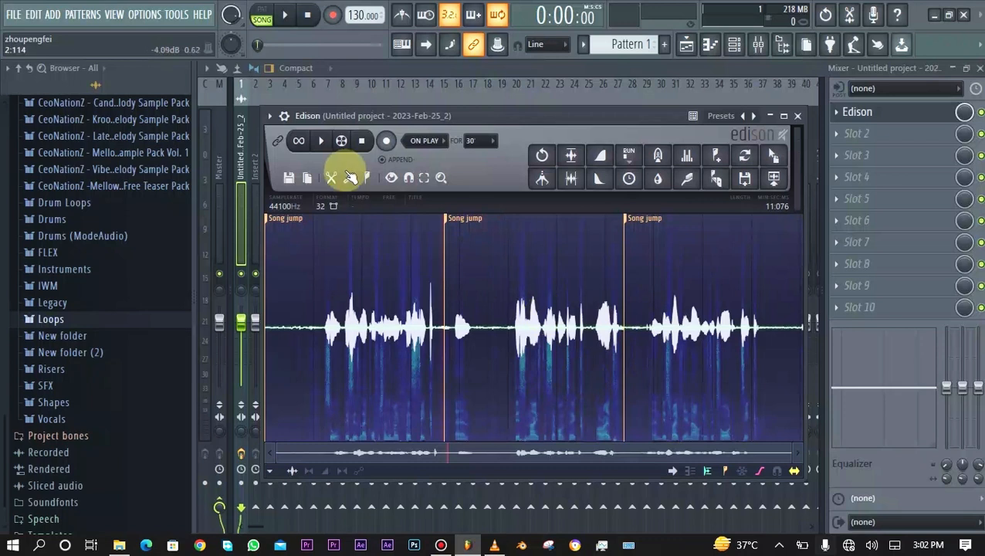
{"action": "left_click", "coordinate": [391, 178]}
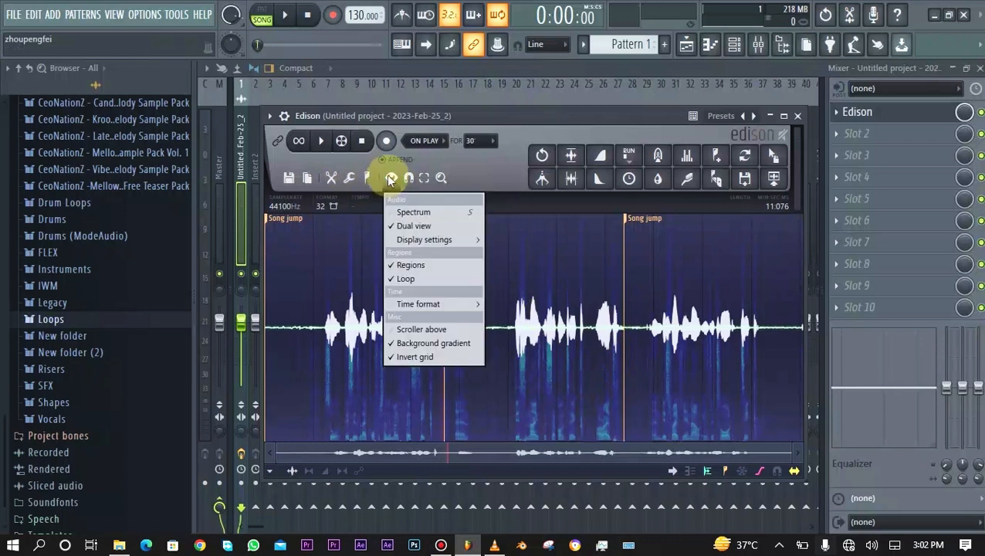
{"action": "left_click", "coordinate": [549, 369]}
Try a spectrum precision of 64 bands in Edison's display settings and set it back to 8192 bands
{"action": "left_click", "coordinate": [390, 177]}
{"action": "mouse_move", "coordinate": [446, 243]}
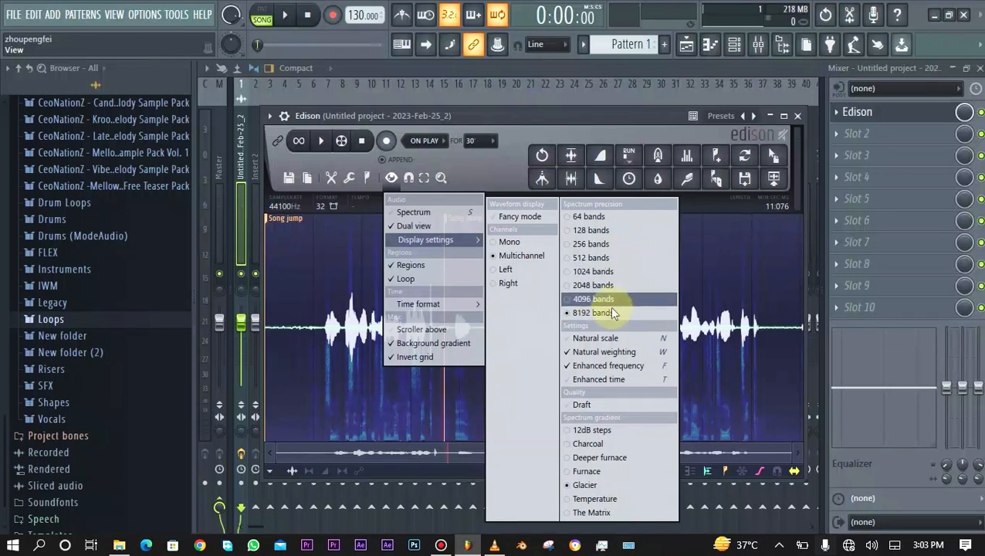
{"action": "left_click", "coordinate": [587, 217]}
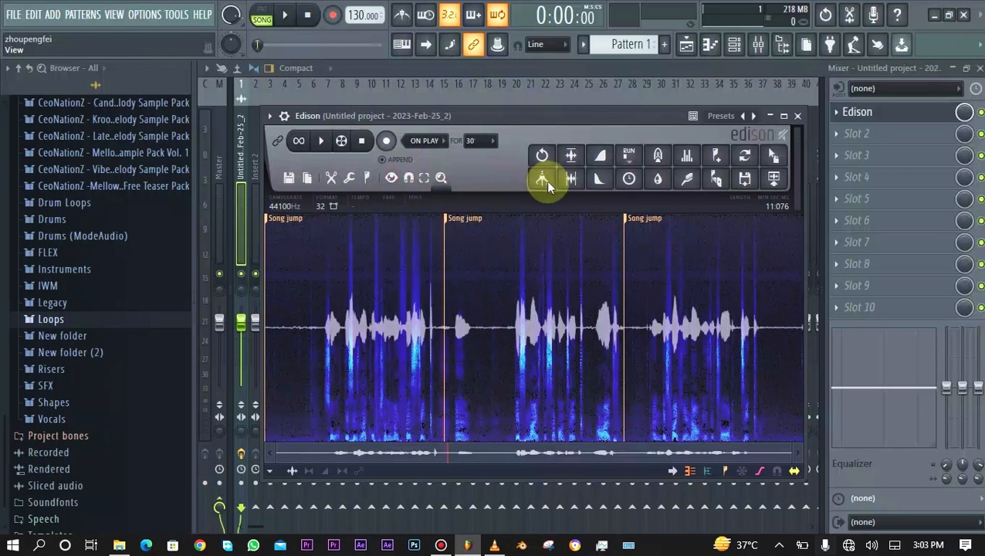
{"action": "left_click", "coordinate": [407, 177]}
{"action": "left_click", "coordinate": [391, 178]}
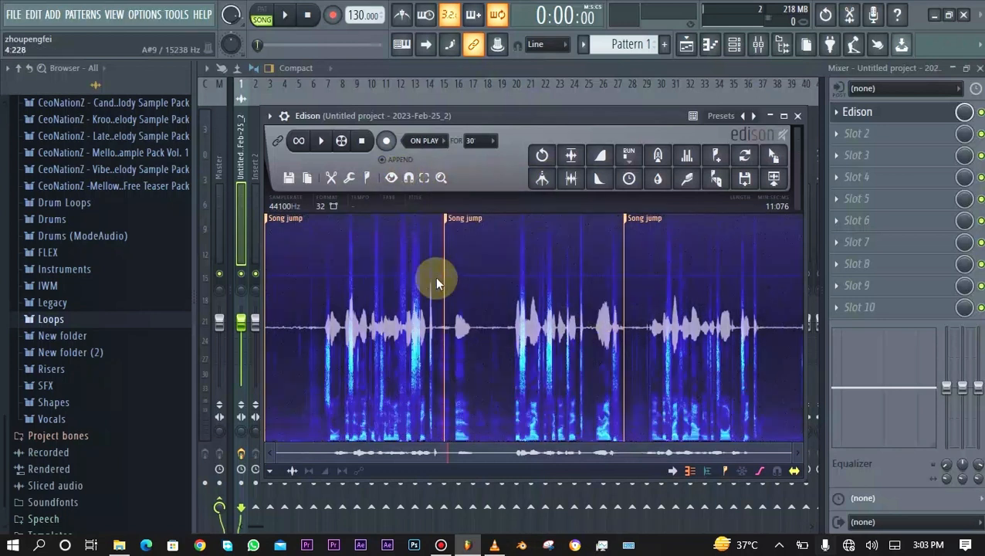
Try the 12dB steps spectrum gradient in Edison and set the gradient back to Glacier
{"action": "left_click", "coordinate": [389, 176]}
{"action": "mouse_move", "coordinate": [432, 239]}
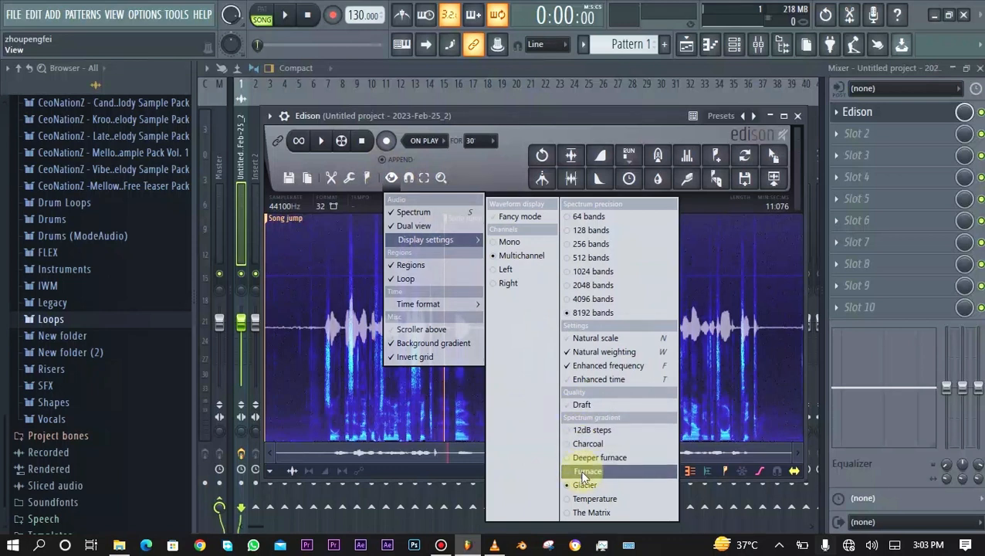
{"action": "left_click", "coordinate": [585, 431]}
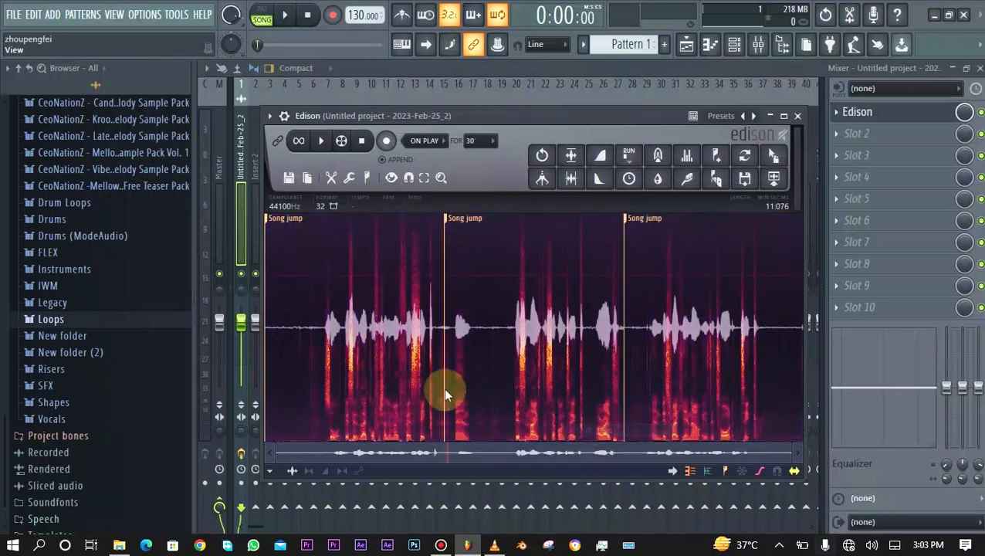
{"action": "left_click", "coordinate": [391, 178]}
{"action": "mouse_move", "coordinate": [460, 239]}
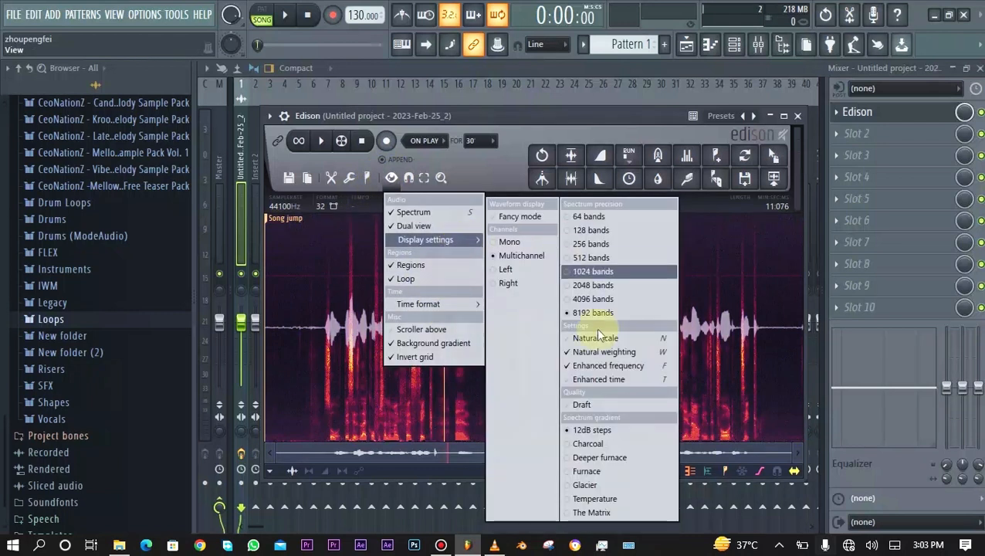
{"action": "left_click", "coordinate": [607, 486]}
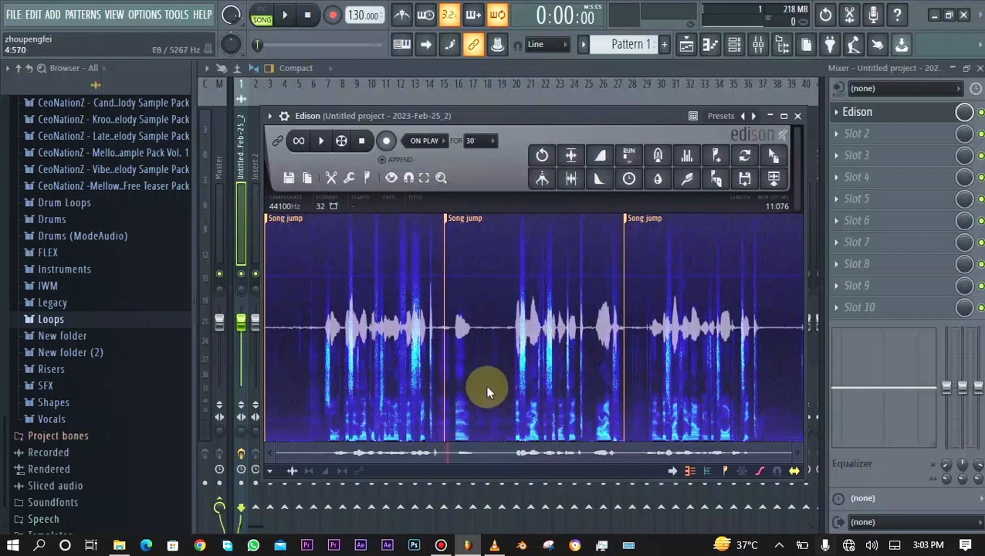
Turn off both Spectrum and Dual view to return Edison to the plain waveform display
{"action": "left_click", "coordinate": [386, 176]}
{"action": "mouse_move", "coordinate": [408, 179]}
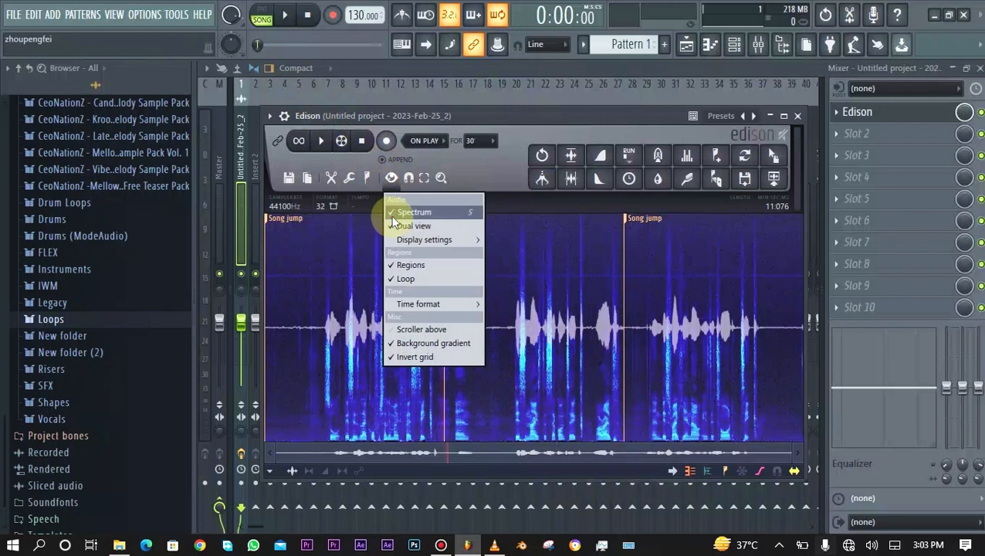
{"action": "left_click", "coordinate": [391, 213]}
{"action": "left_click", "coordinate": [390, 177]}
{"action": "mouse_move", "coordinate": [395, 239]}
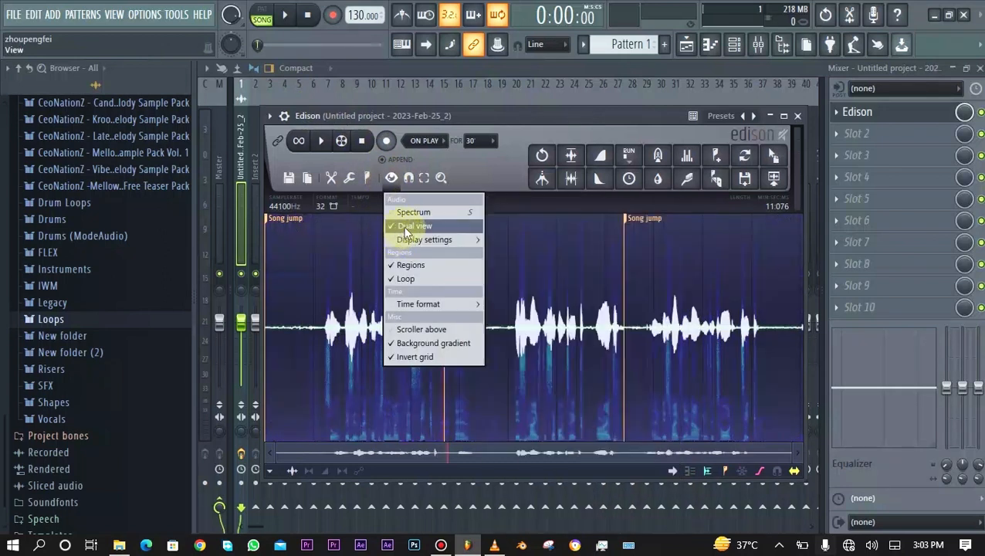
{"action": "left_click", "coordinate": [405, 227]}
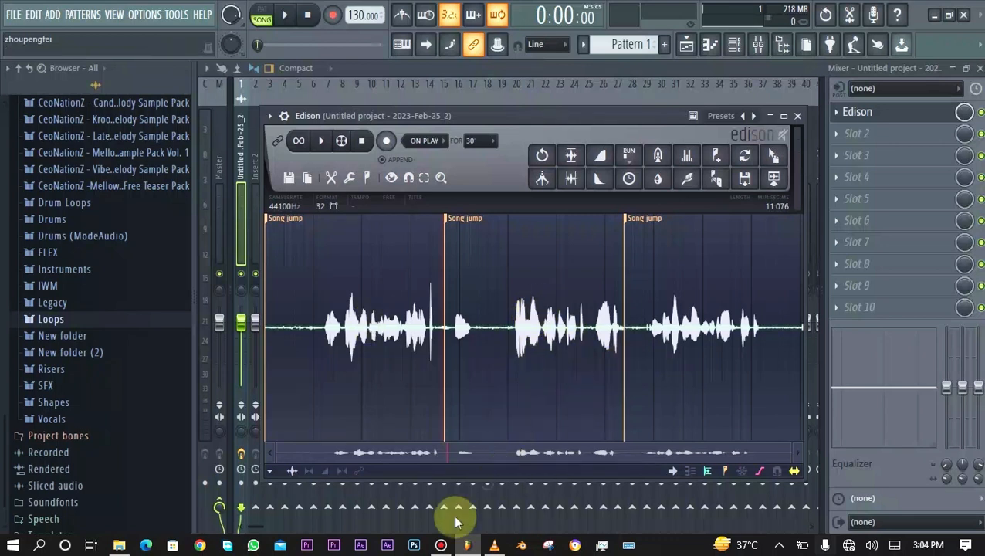
Select each of the three Song jump takes in turn in Edison, leaving the second take selected
{"action": "left_click", "coordinate": [275, 220]}
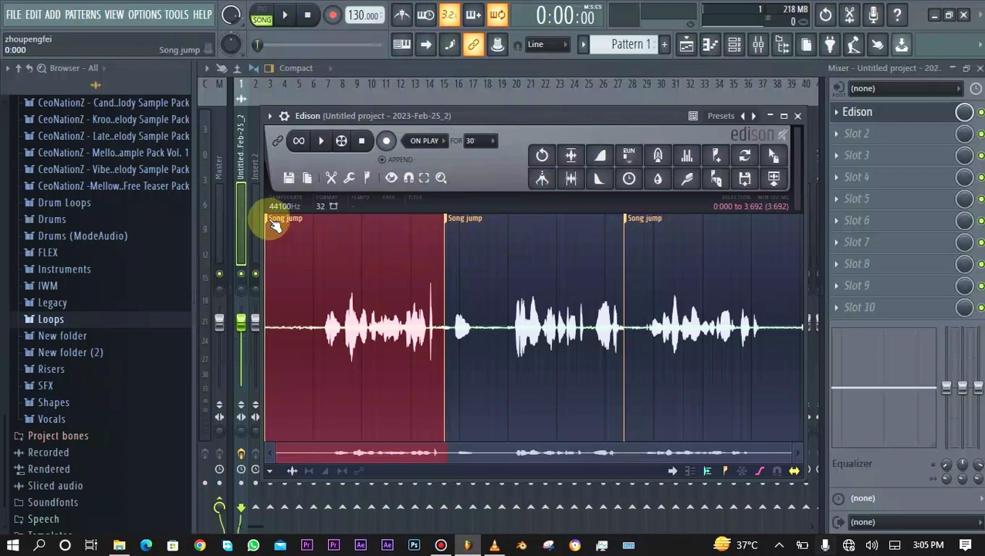
{"action": "left_click", "coordinate": [451, 219]}
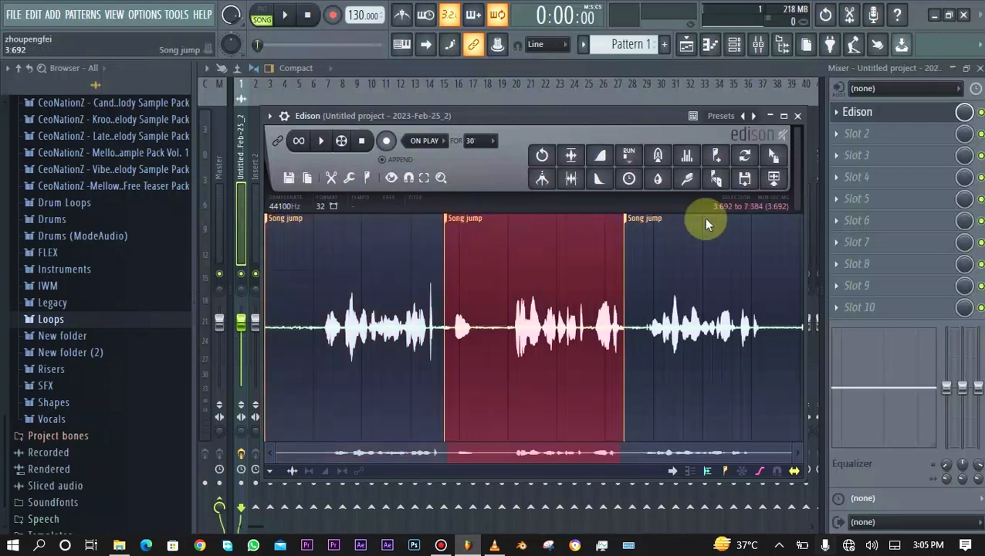
{"action": "left_click", "coordinate": [629, 217]}
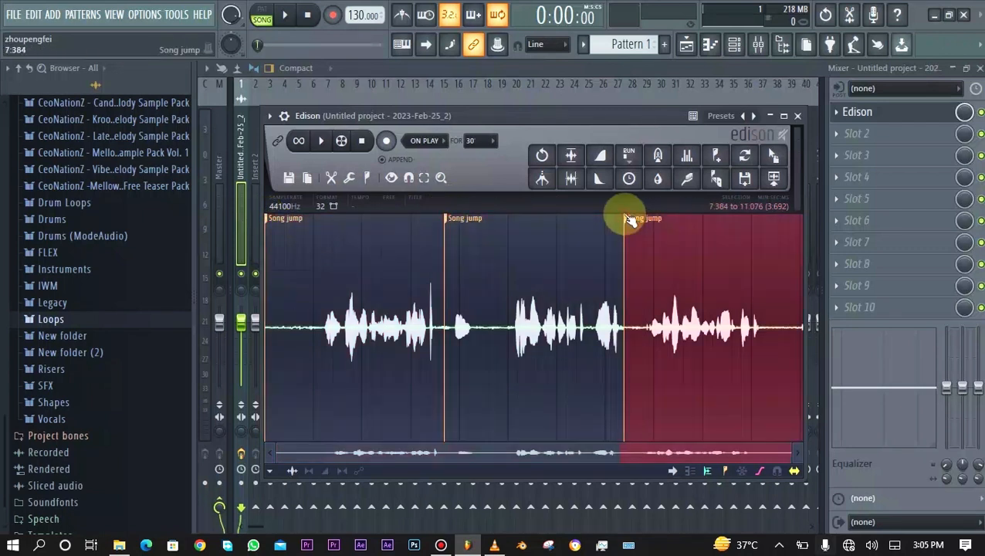
{"action": "left_click", "coordinate": [449, 220]}
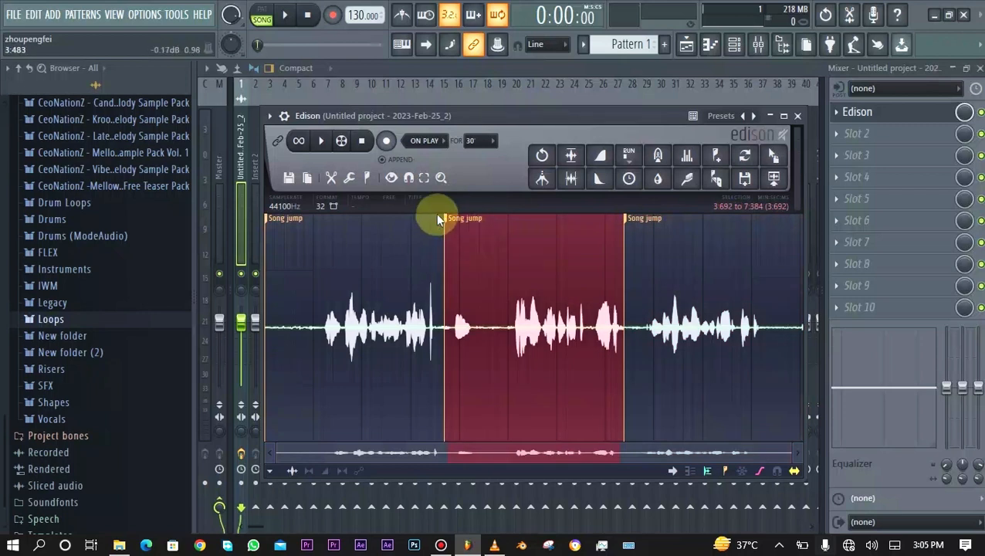
{"action": "left_click", "coordinate": [631, 217]}
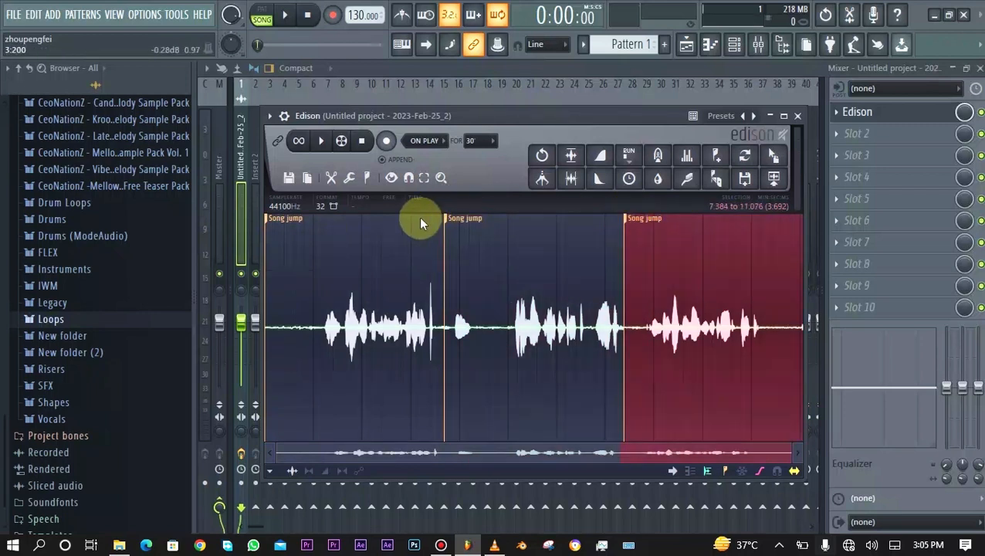
{"action": "left_click", "coordinate": [446, 218]}
{"action": "left_click", "coordinate": [273, 217]}
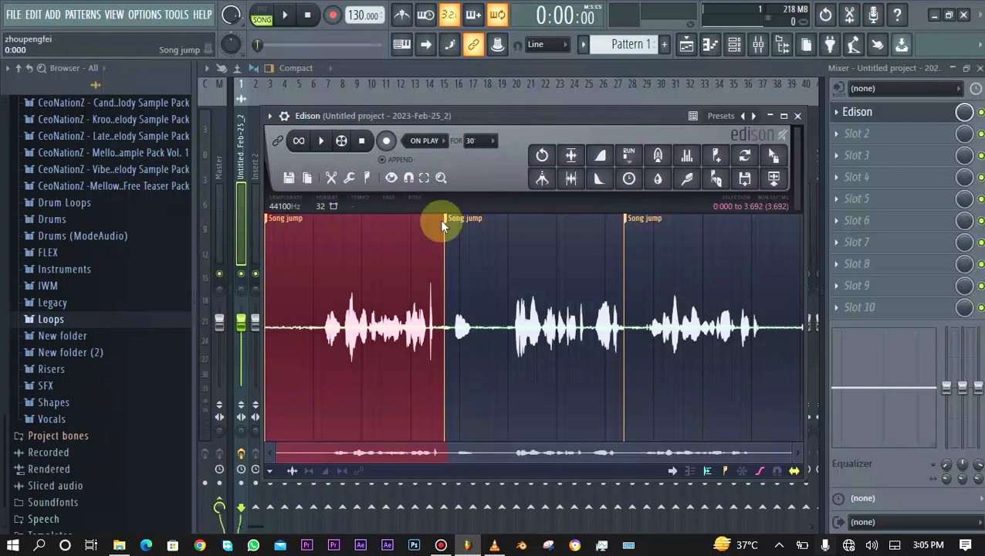
{"action": "left_click", "coordinate": [447, 220]}
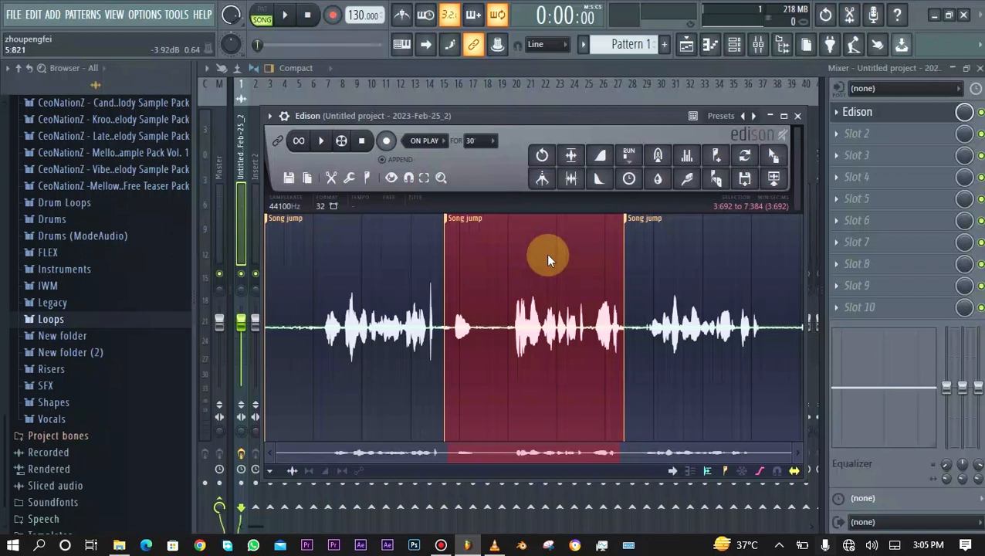
Try deleting the selected second take and silencing it in place, undoing each edit
{"action": "key", "text": "Delete"}
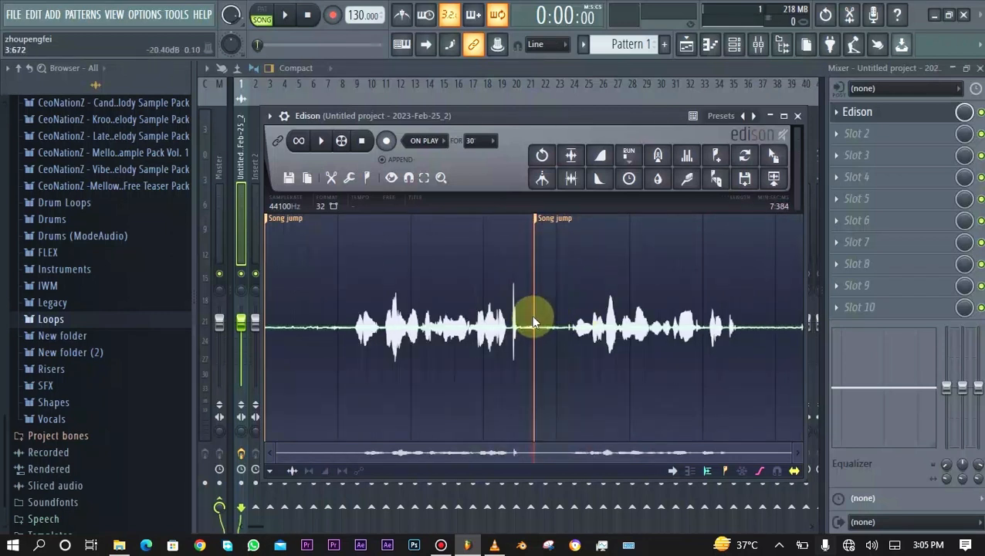
{"action": "key", "text": "ctrl+z"}
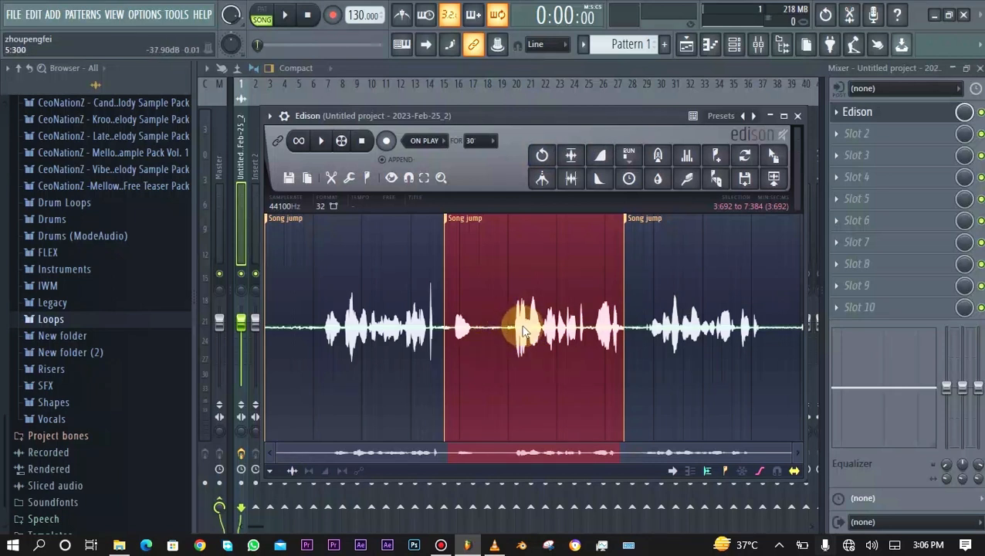
{"action": "key", "text": "shift+Delete"}
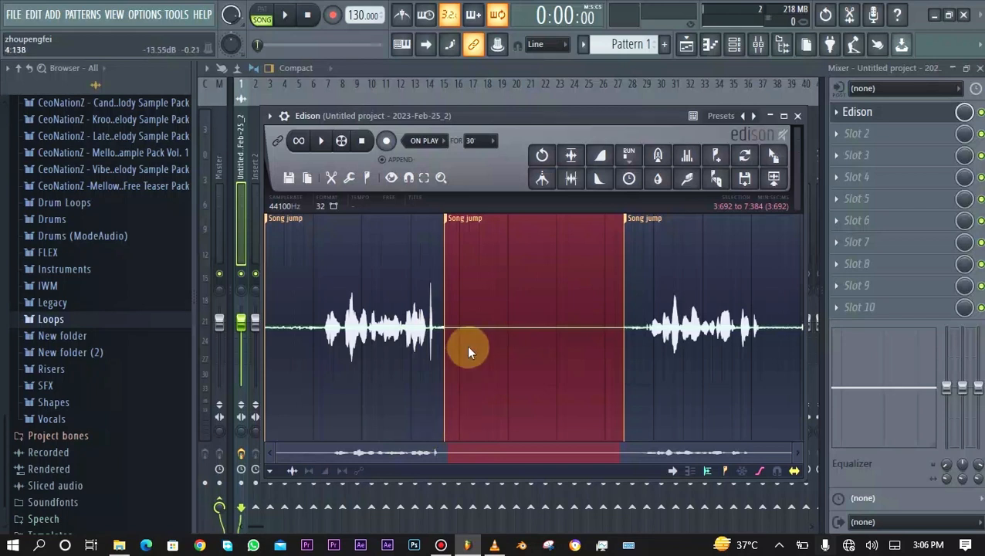
{"action": "key", "text": "ctrl+z"}
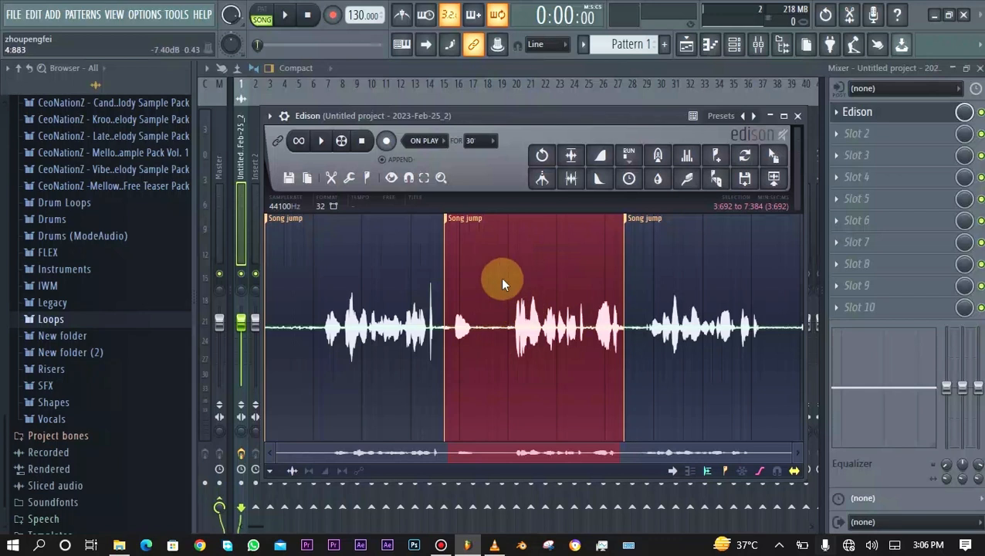
Trim the Edison recording to the selected second Song jump take, removing the takes before and after it
{"action": "key", "text": "Delete"}
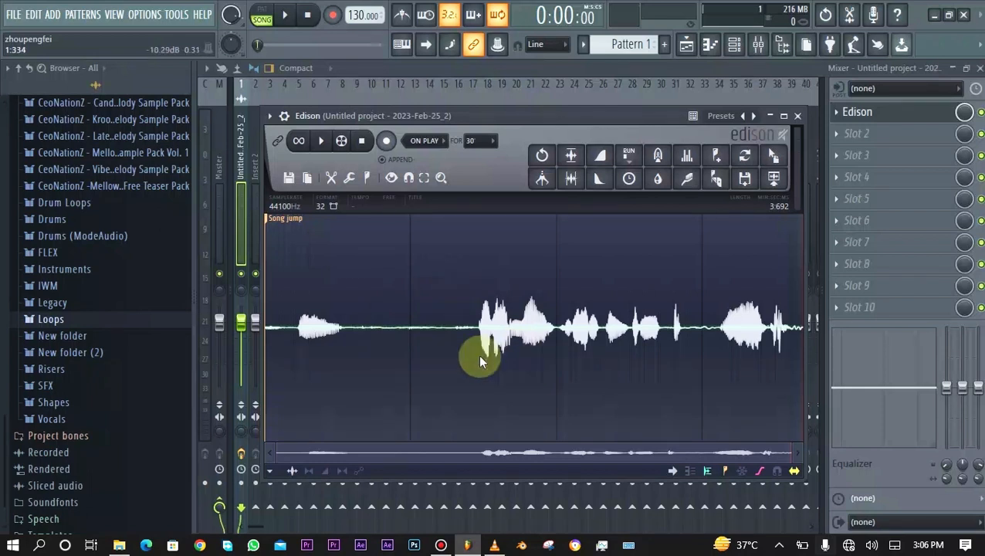
Try selecting two stretches of the trimmed take's waveform, clearing each selection
{"action": "left_click_drag", "start_coordinate": [369, 317], "coordinate": [627, 316]}
{"action": "left_click", "coordinate": [626, 316]}
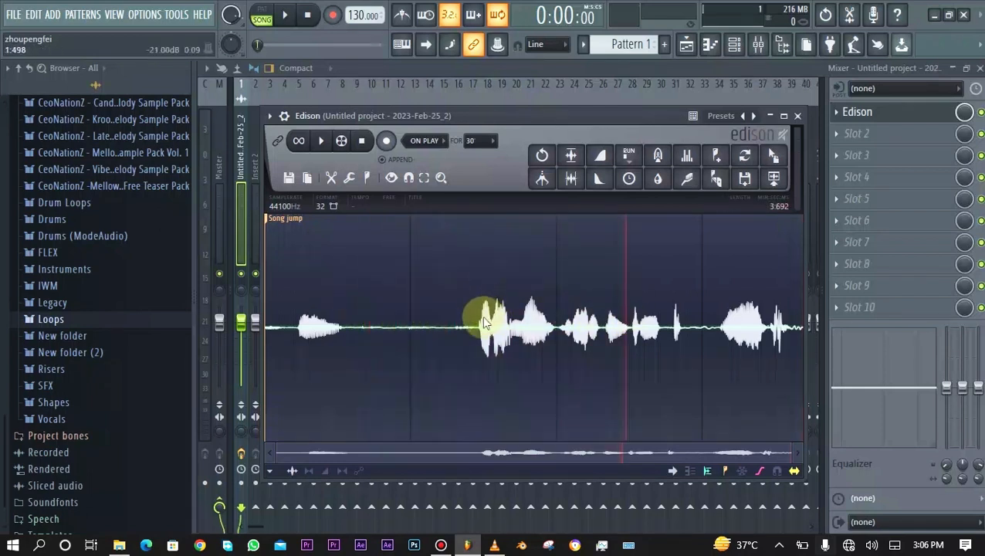
{"action": "left_click_drag", "start_coordinate": [474, 325], "coordinate": [551, 345]}
{"action": "left_click", "coordinate": [580, 329]}
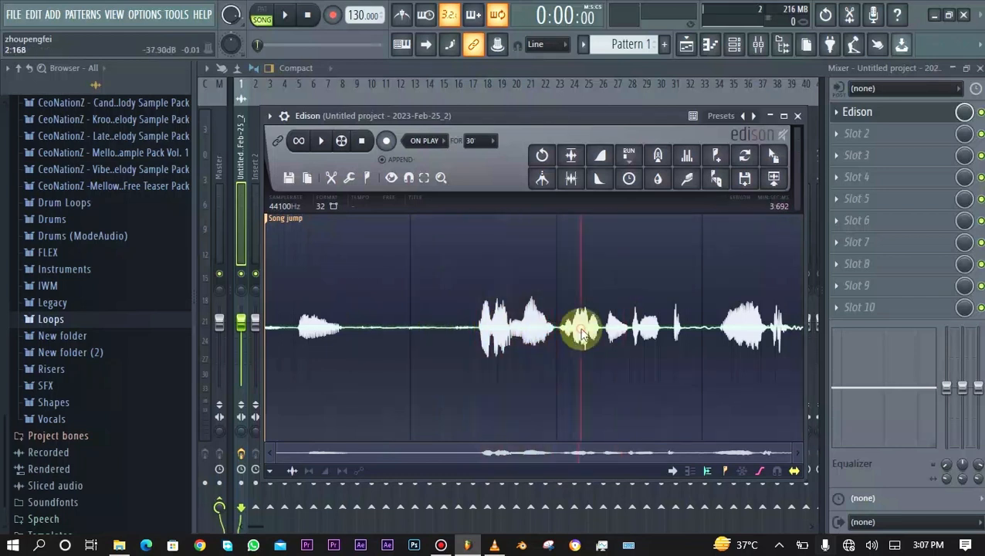
Select the middle stretch of the trimmed take's waveform and readjust the selection's start and end points several times
{"action": "left_click_drag", "start_coordinate": [462, 328], "coordinate": [559, 335]}
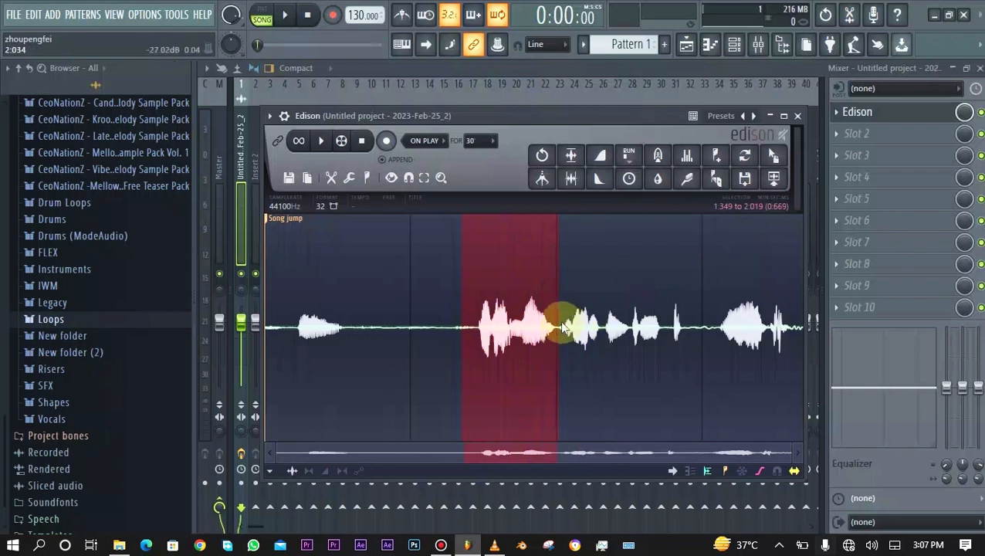
{"action": "right_click", "coordinate": [600, 330]}
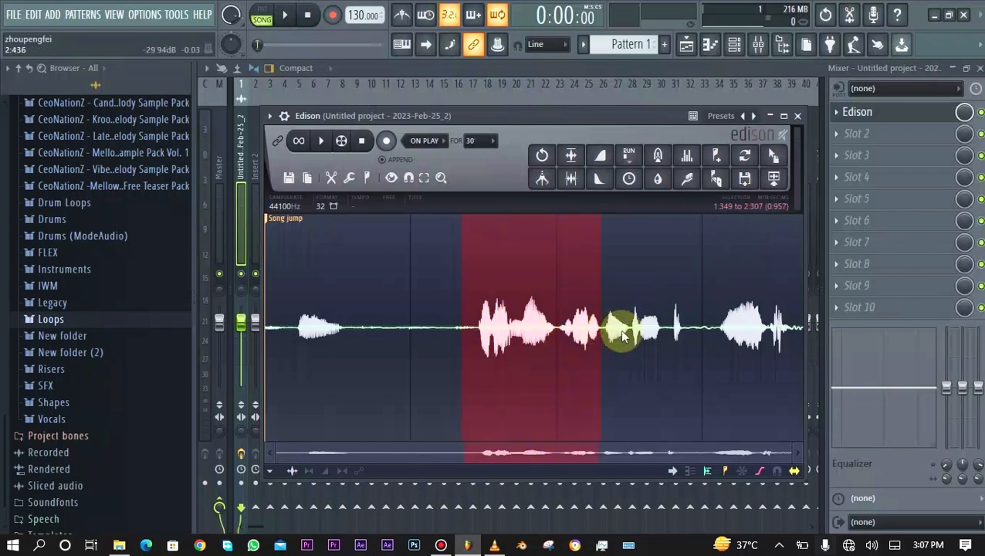
{"action": "right_click", "coordinate": [581, 361]}
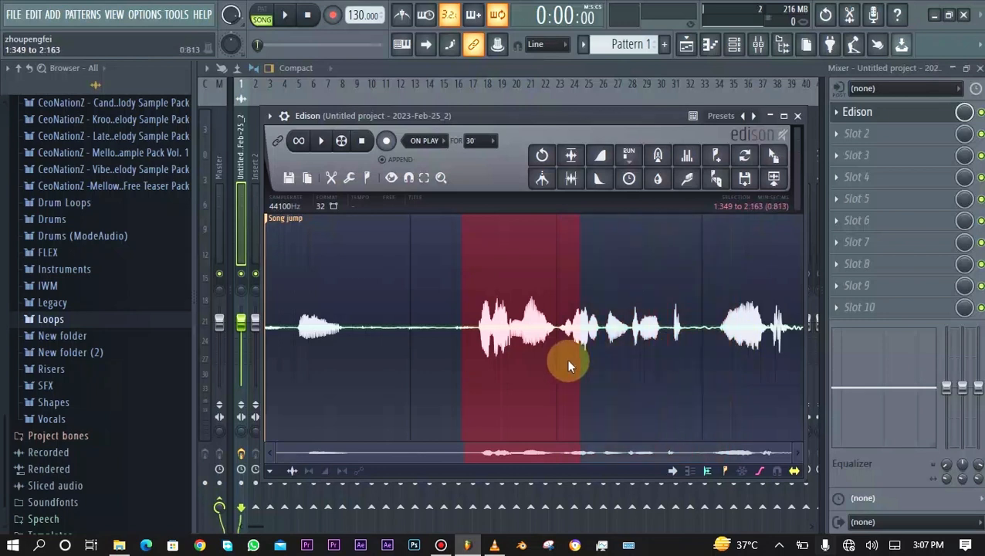
{"action": "right_click", "coordinate": [640, 360]}
{"action": "right_click", "coordinate": [441, 333]}
{"action": "right_click", "coordinate": [411, 331]}
{"action": "left_click_drag", "start_coordinate": [403, 327], "coordinate": [438, 341]}
{"action": "left_click_drag", "start_coordinate": [675, 330], "coordinate": [636, 331]}
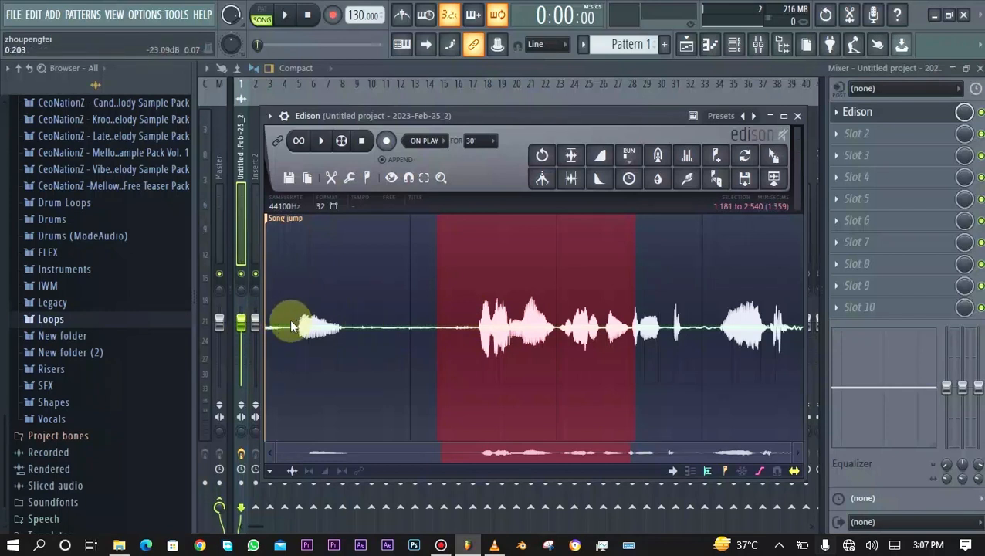
Try selecting the first burst of the take and a middle stretch, clearing each selection
{"action": "left_click_drag", "start_coordinate": [292, 326], "coordinate": [340, 326]}
{"action": "left_click", "coordinate": [715, 334]}
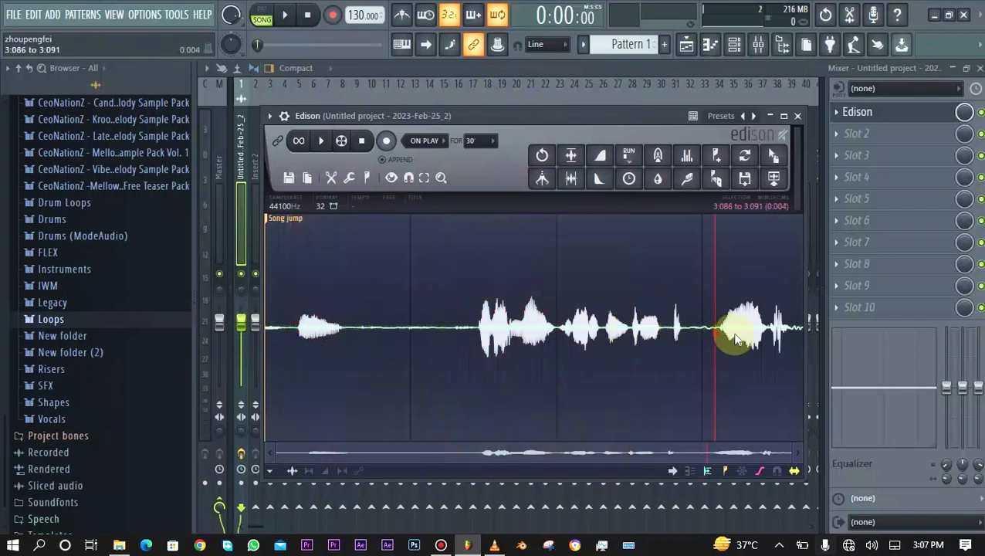
{"action": "left_click", "coordinate": [545, 324]}
{"action": "left_click_drag", "start_coordinate": [462, 330], "coordinate": [568, 374]}
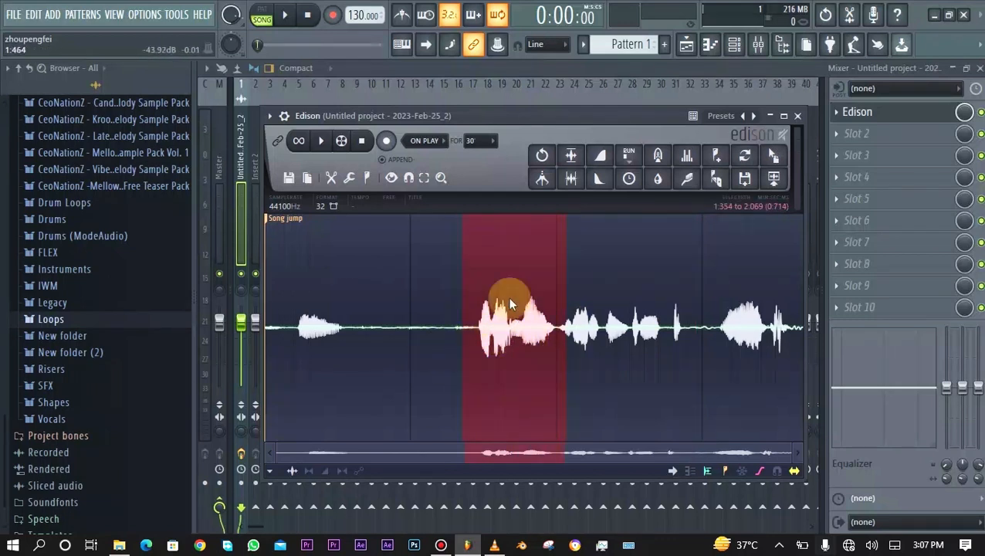
{"action": "left_click", "coordinate": [508, 373]}
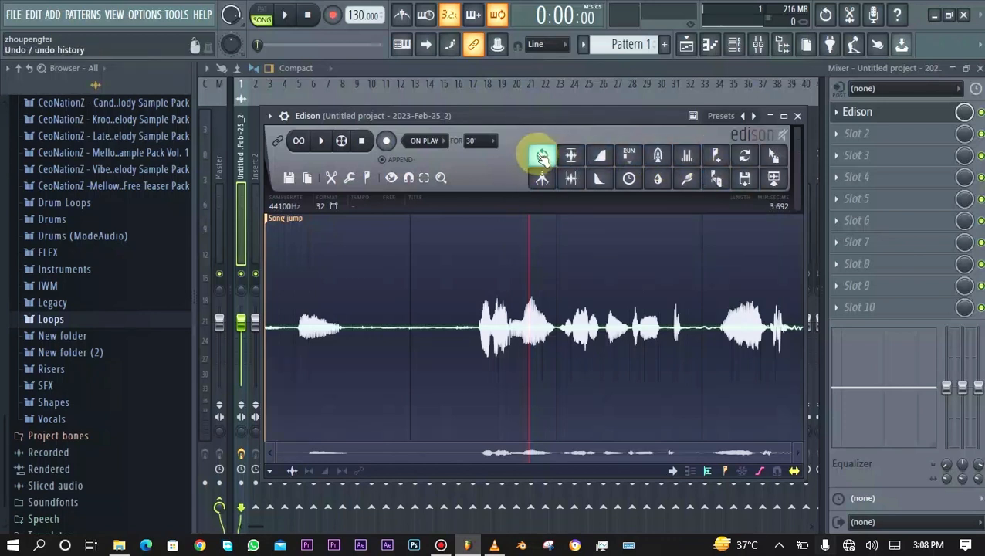
Try deleting the stretch from about 1:414 to 2:019 from the take, and undo the deletion
{"action": "left_click_drag", "start_coordinate": [471, 332], "coordinate": [558, 337]}
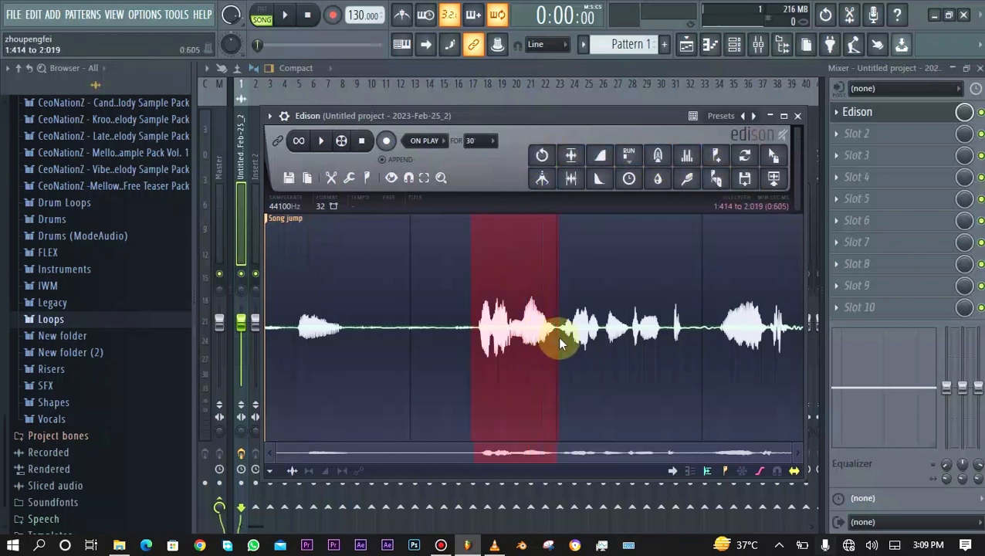
{"action": "key", "text": "Delete"}
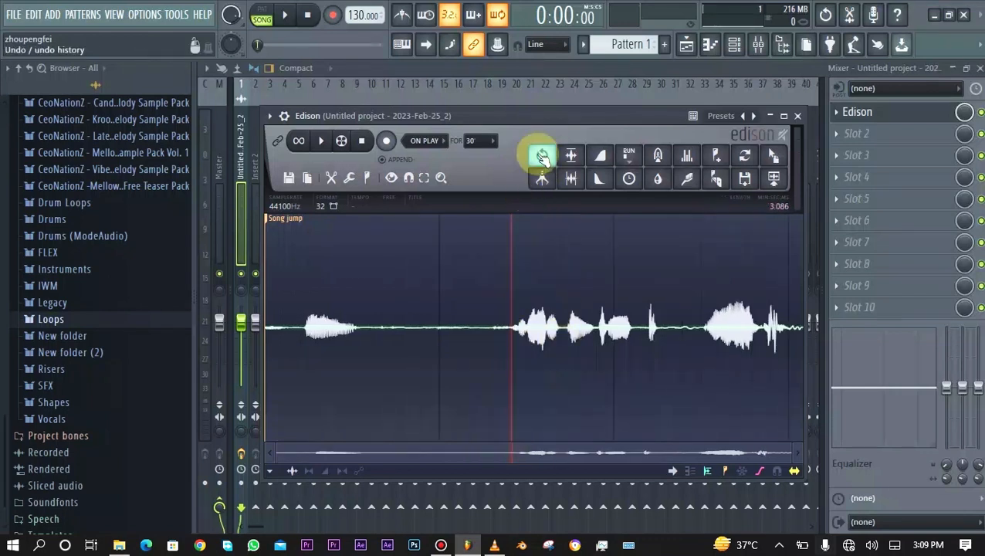
{"action": "left_click", "coordinate": [542, 155]}
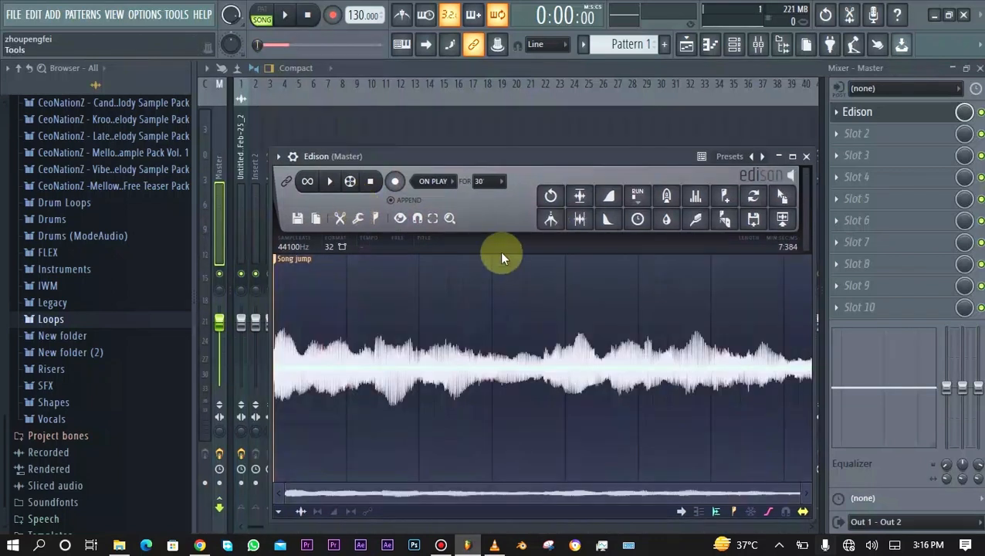
Start the Claw machine on the Master track's Edison recording and set the sample's tempo to 130 BPM
{"action": "left_click", "coordinate": [553, 217]}
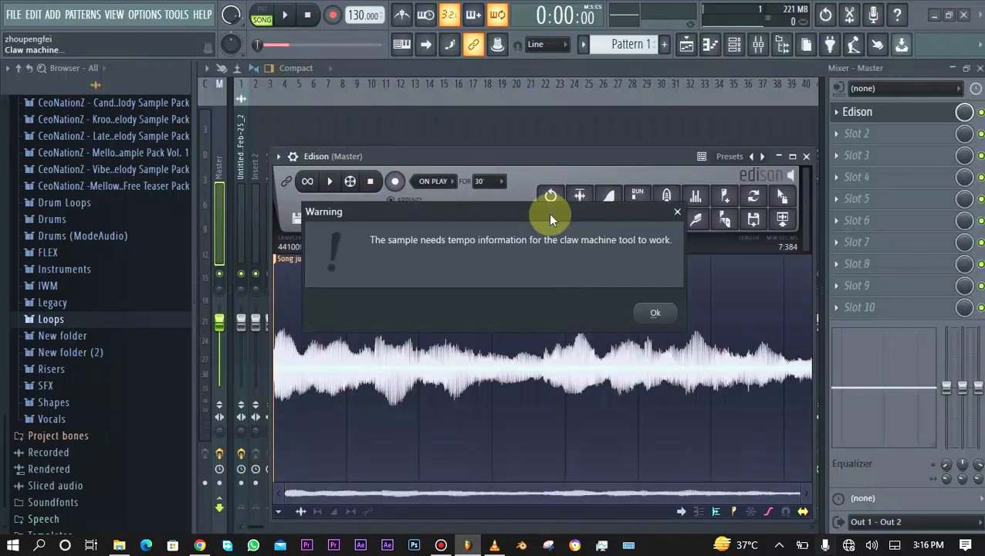
{"action": "left_click", "coordinate": [655, 313]}
{"action": "left_click", "coordinate": [421, 304]}
{"action": "type", "text": "130"}
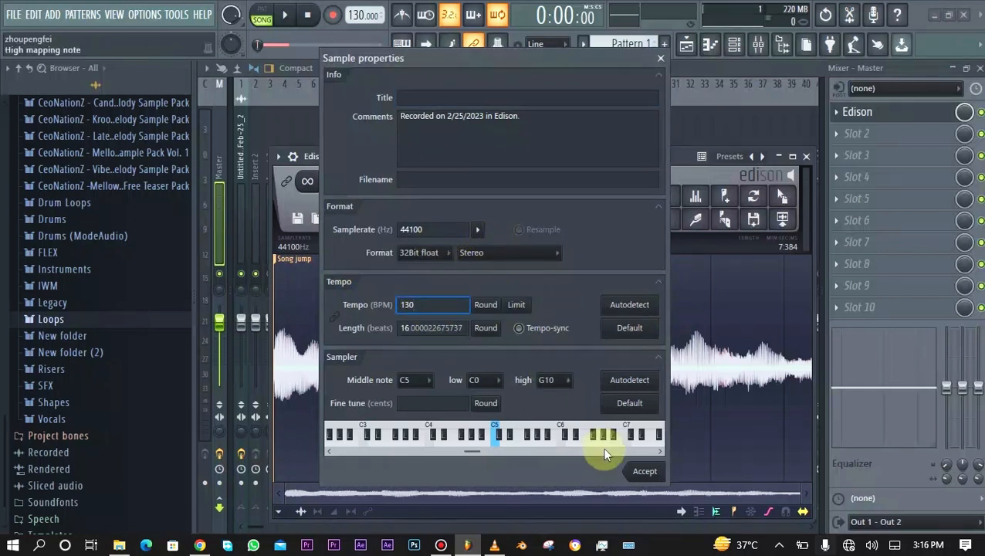
{"action": "left_click", "coordinate": [644, 472]}
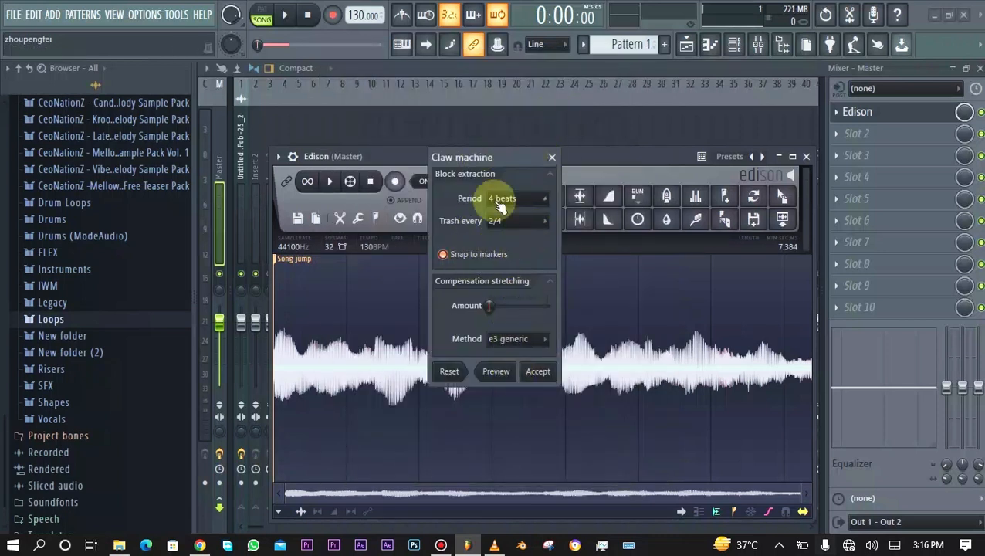
Preview and apply the Claw machine with a period of 4 beats, trashing every 2/4
{"action": "left_click", "coordinate": [498, 200]}
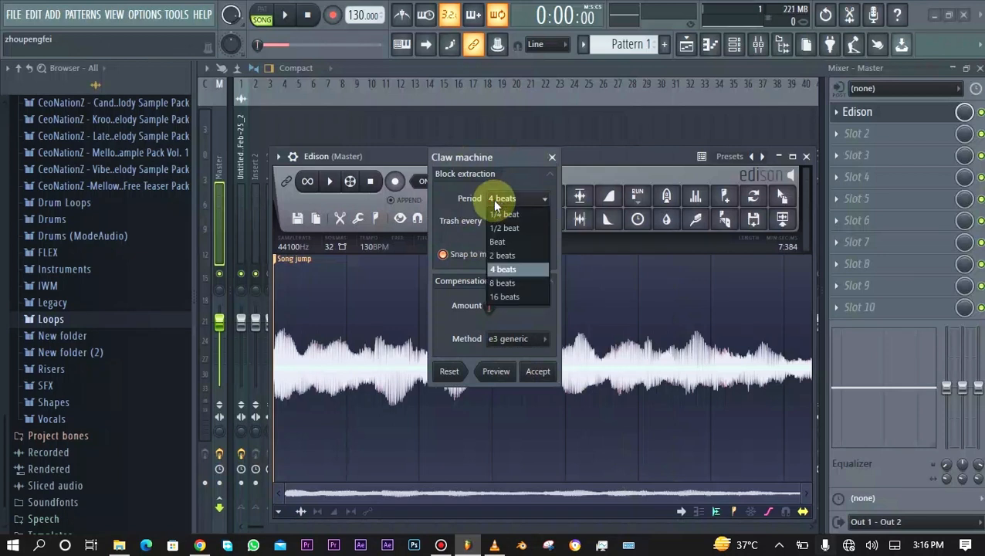
{"action": "left_click", "coordinate": [495, 190]}
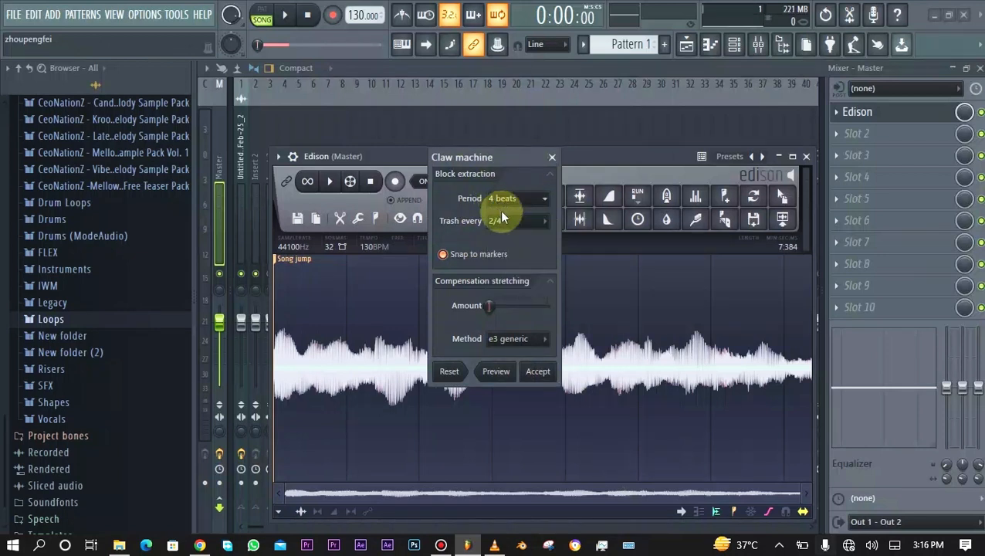
{"action": "left_click", "coordinate": [501, 372]}
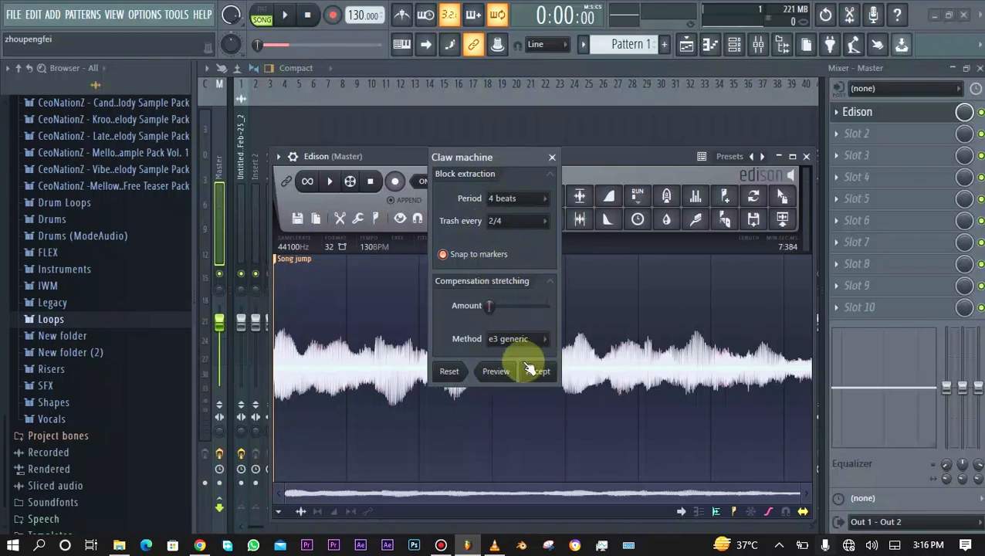
{"action": "left_click", "coordinate": [498, 380]}
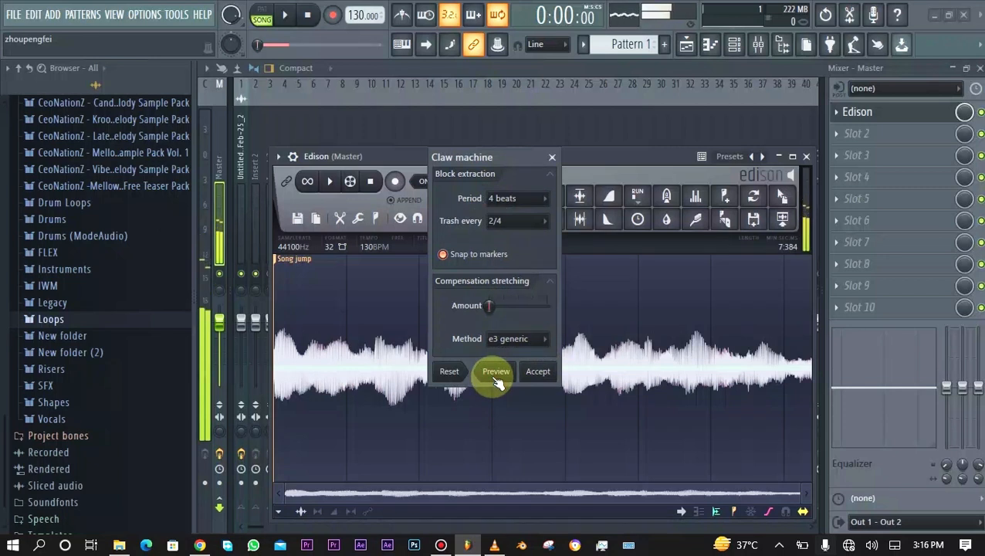
{"action": "left_click", "coordinate": [536, 373]}
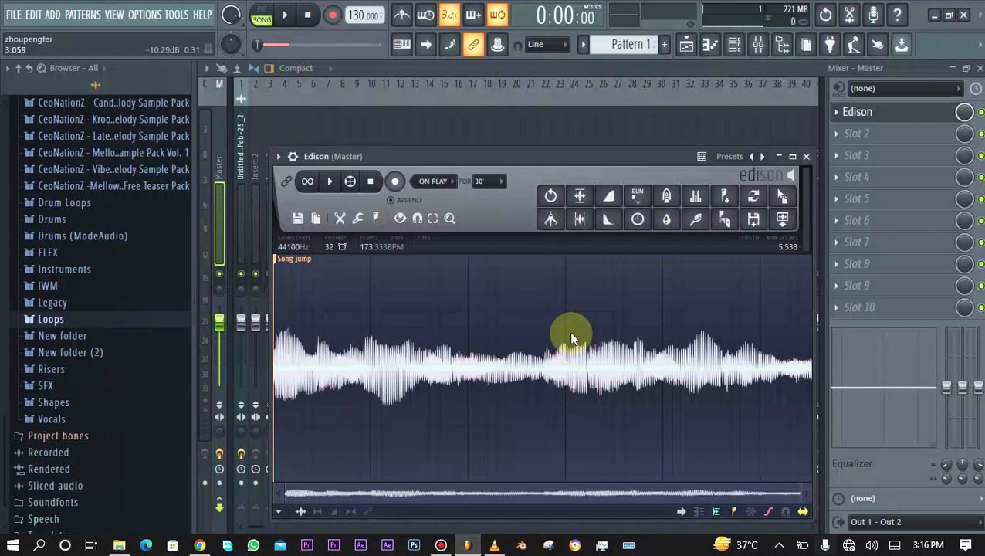
Play the processed melody in Edison, and play the Melody audio clip in the playlist for comparison
{"action": "key", "text": "space"}
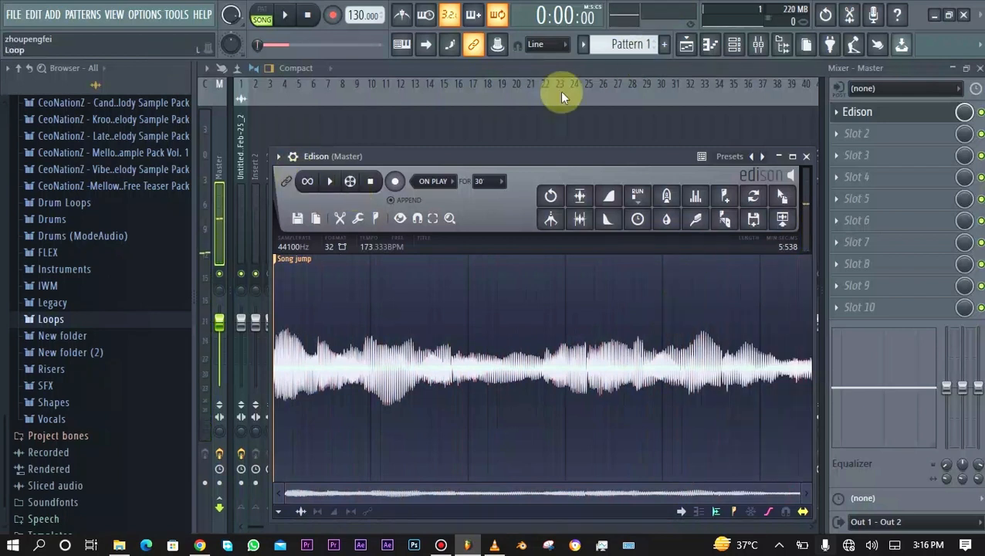
{"action": "left_click", "coordinate": [685, 45]}
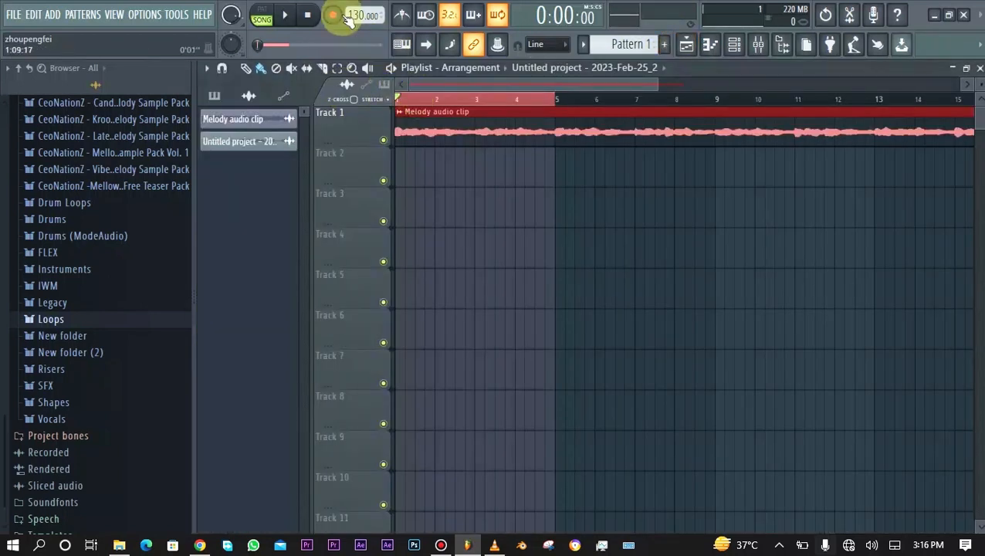
{"action": "left_click", "coordinate": [289, 20]}
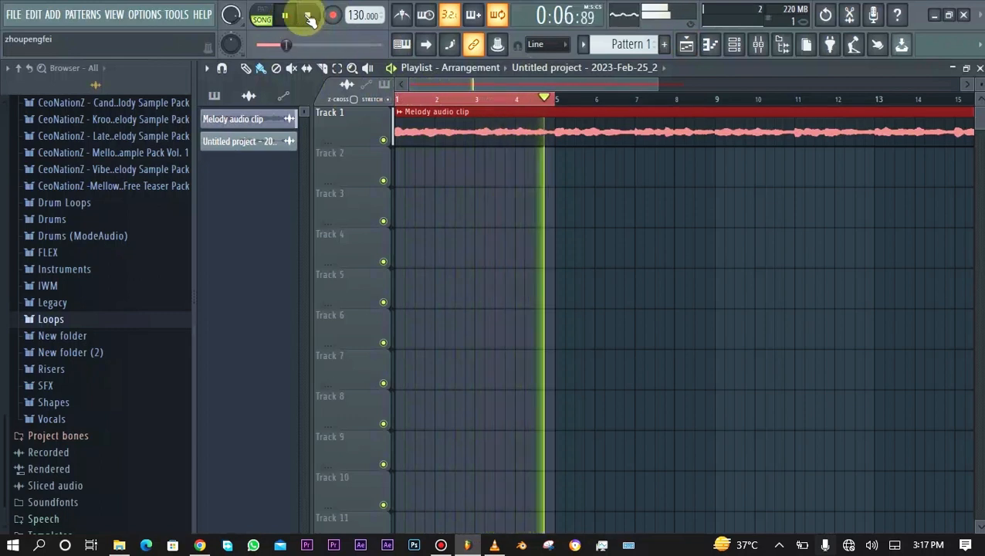
{"action": "left_click", "coordinate": [310, 17]}
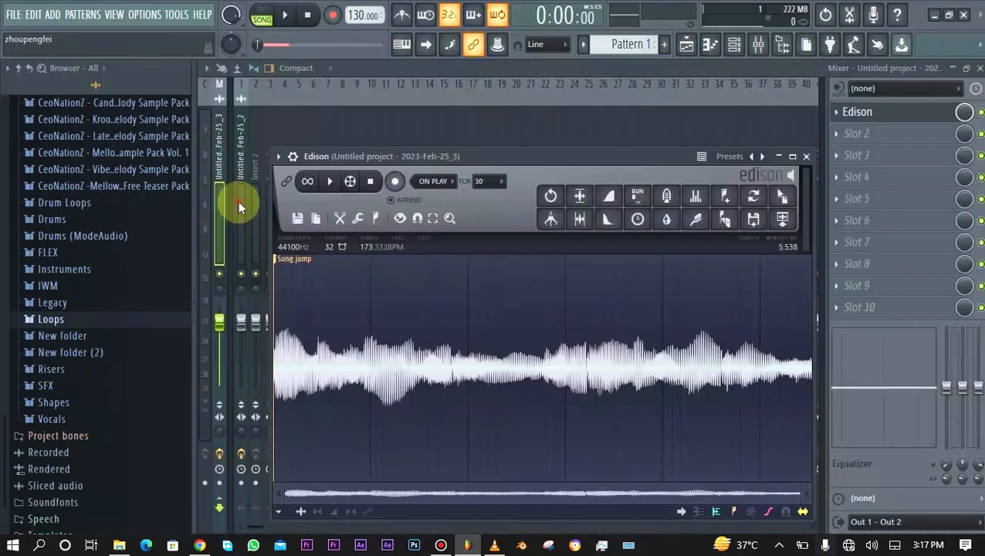
Bring up the Edison voice recording on the first mixer insert track
{"action": "left_click", "coordinate": [240, 204]}
{"action": "left_click", "coordinate": [859, 112]}
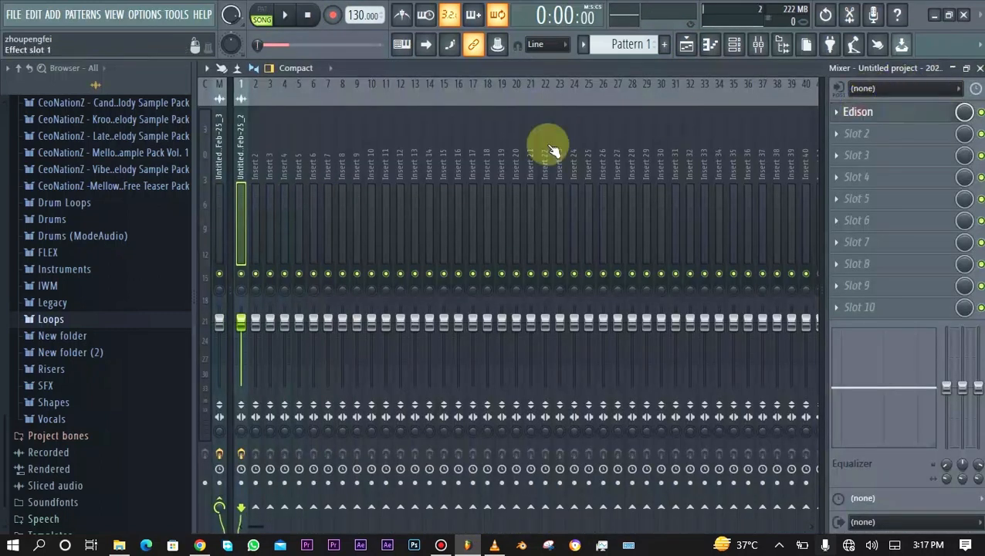
{"action": "left_click", "coordinate": [573, 160]}
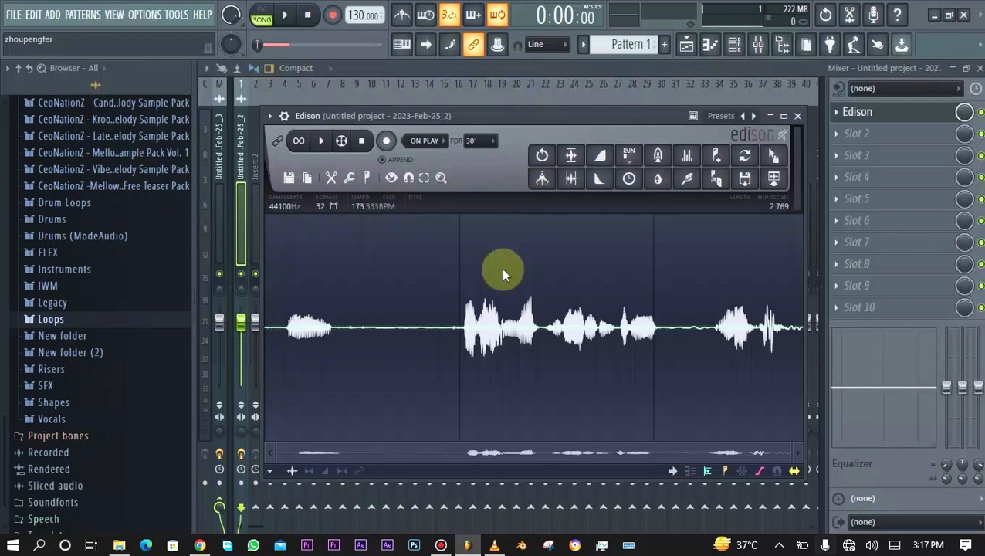
Try normalizing the entire voice recording, and clear the selection
{"action": "key", "text": "ctrl+a"}
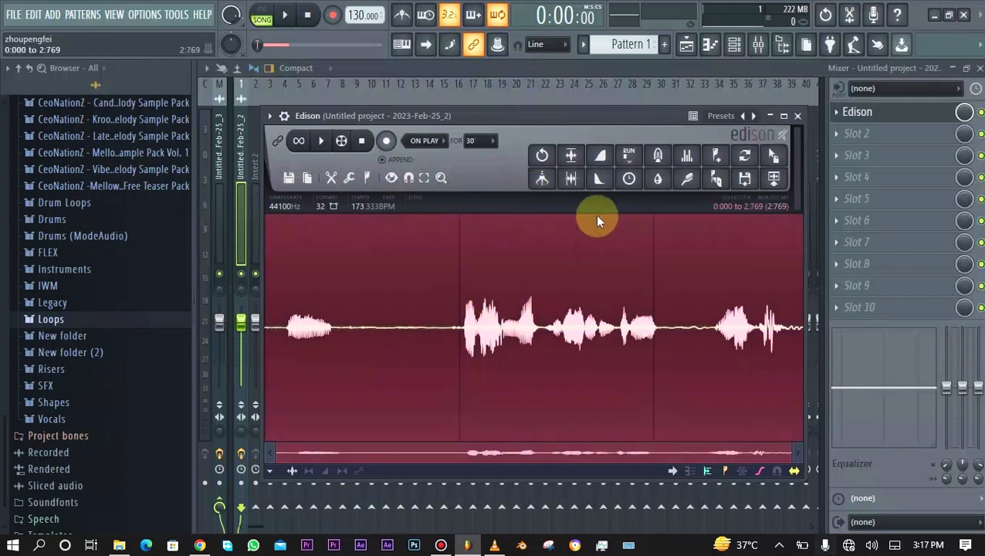
{"action": "left_click", "coordinate": [571, 156]}
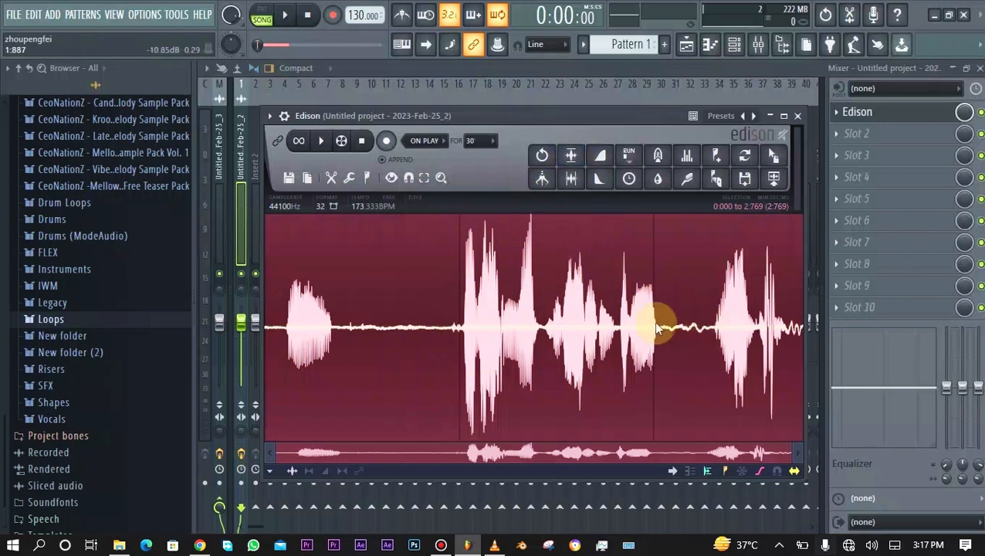
{"action": "left_click", "coordinate": [624, 346]}
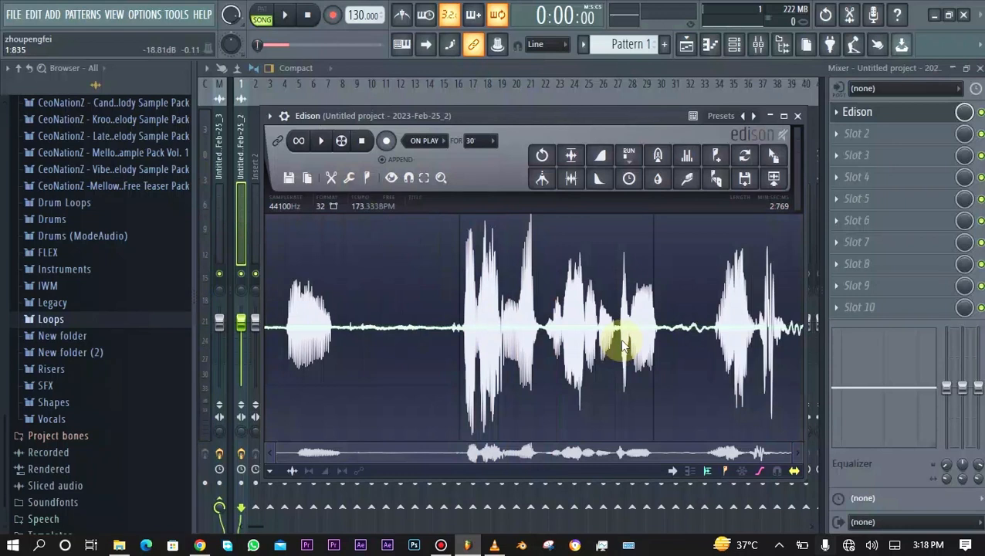
Try trimming the side noise off the voice recording, undo the trim, and try gating the noise between the phrases
{"action": "left_click", "coordinate": [572, 178]}
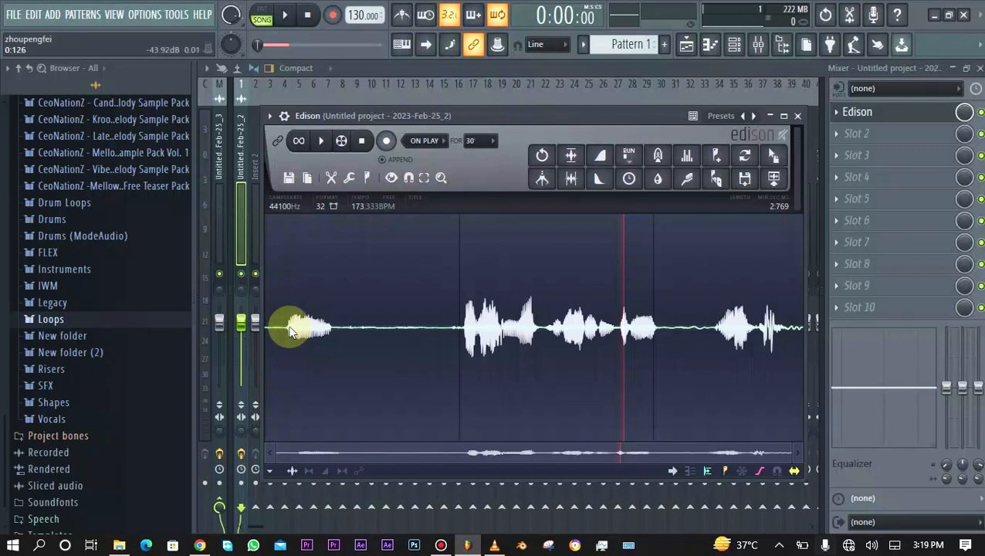
{"action": "left_click", "coordinate": [576, 183]}
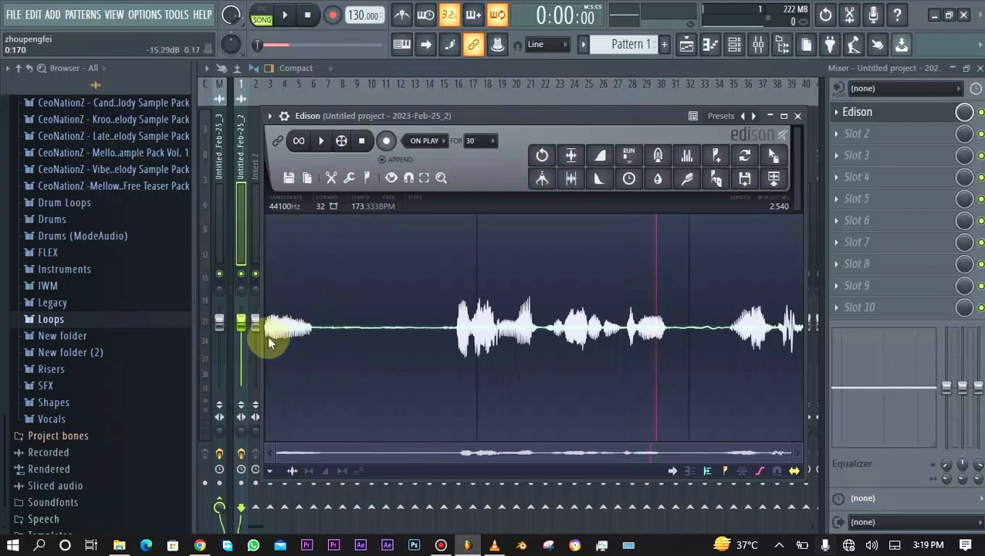
{"action": "key", "text": "ctrl+z"}
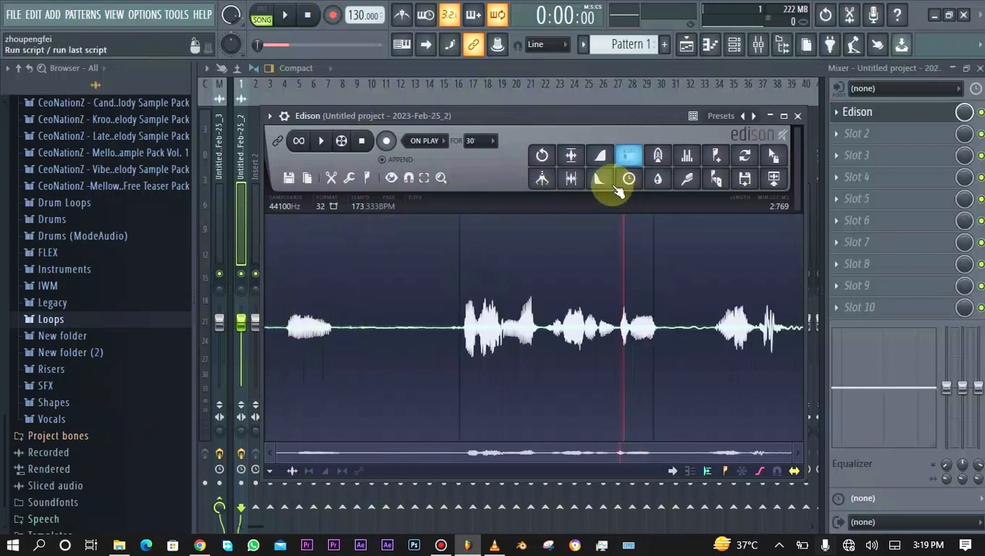
{"action": "left_click", "coordinate": [552, 159]}
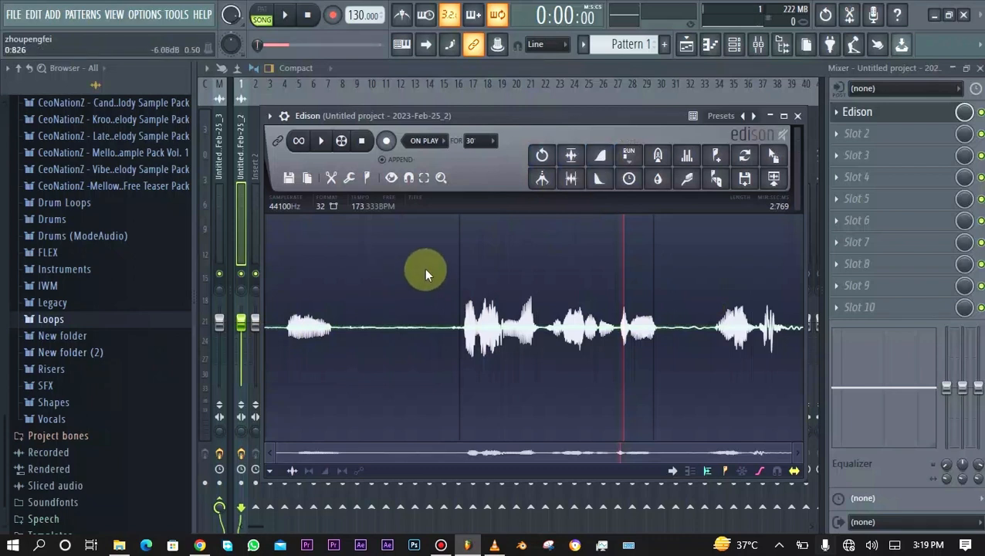
{"action": "left_click", "coordinate": [571, 180]}
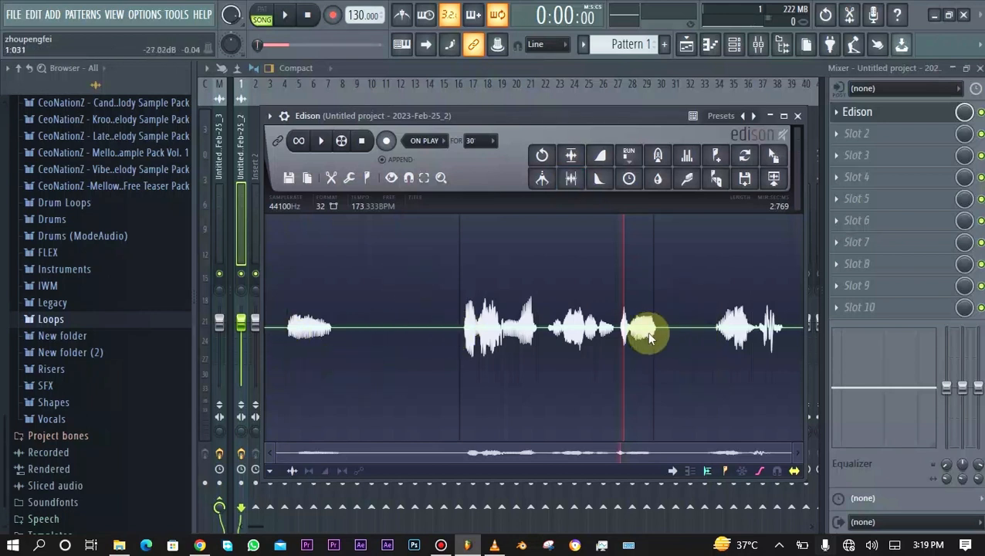
Try applying a fade-in across the whole voice recording, and undo it
{"action": "left_click", "coordinate": [600, 163]}
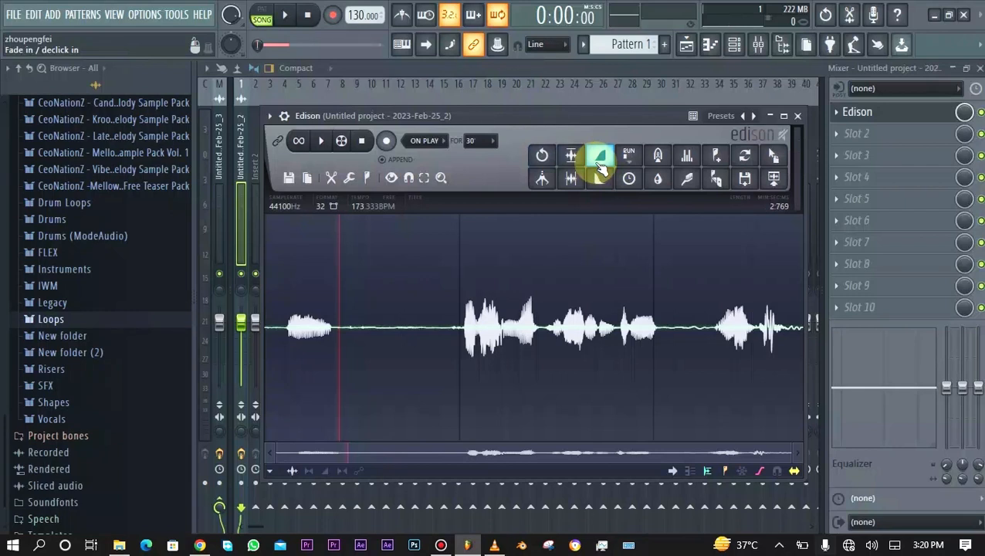
{"action": "left_click", "coordinate": [601, 164]}
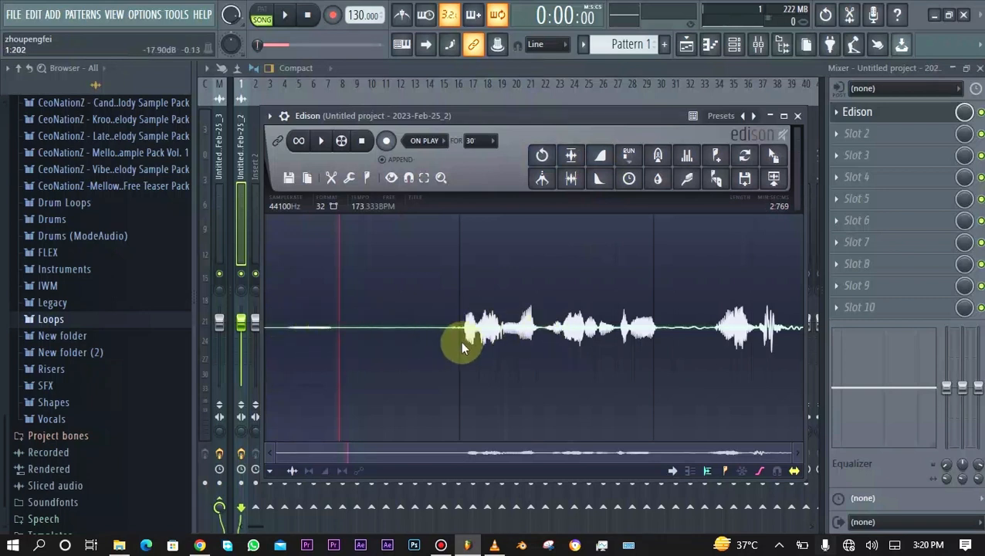
{"action": "key", "text": "ctrl+z"}
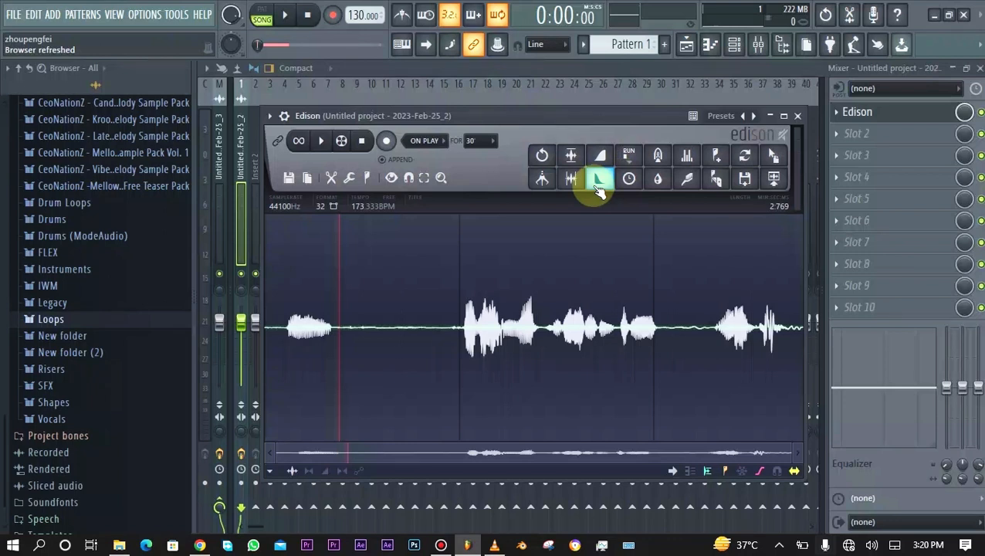
Try applying a fade-out across the whole voice recording, and undo it
{"action": "left_click", "coordinate": [600, 190]}
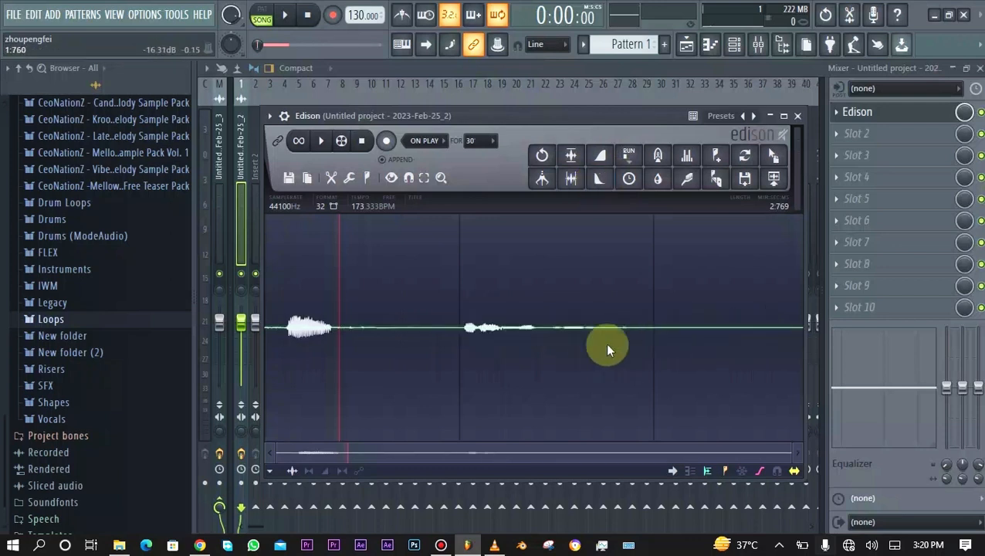
{"action": "key", "text": "ctrl+z"}
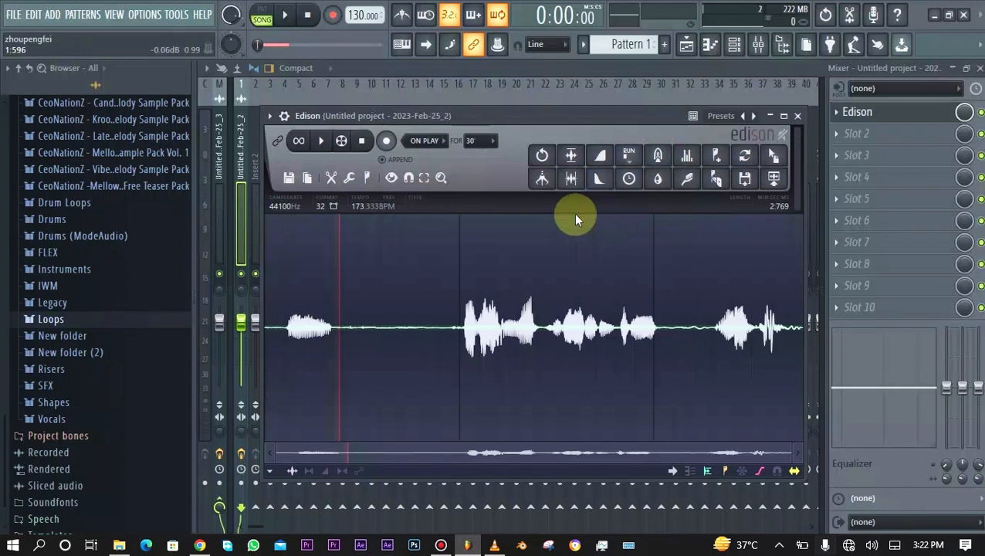
Try different coarse pitch amounts in the time stretcher / pitch shifter, return the coarse pitch to +0 semitones, and accept
{"action": "left_click", "coordinate": [627, 180]}
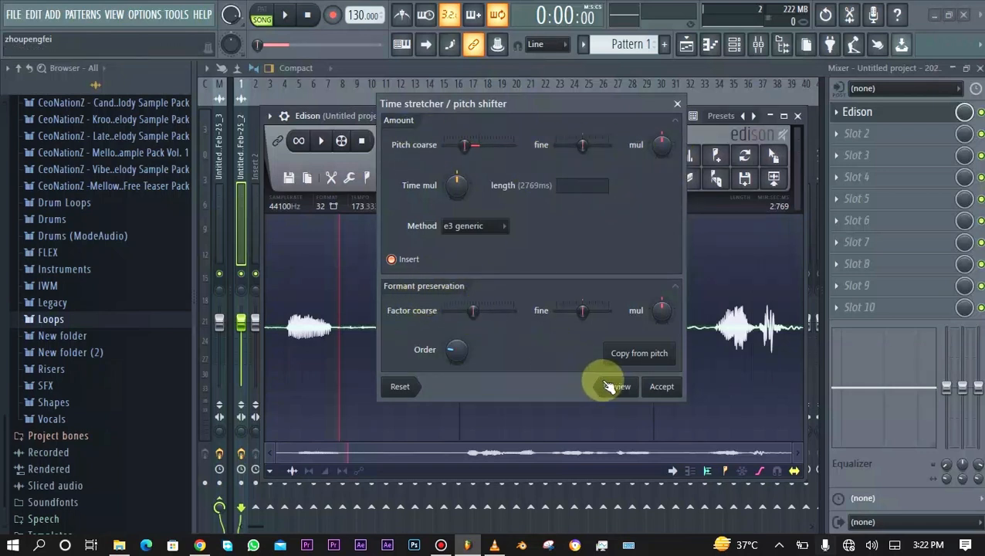
{"action": "left_click_drag", "start_coordinate": [458, 318], "coordinate": [473, 311]}
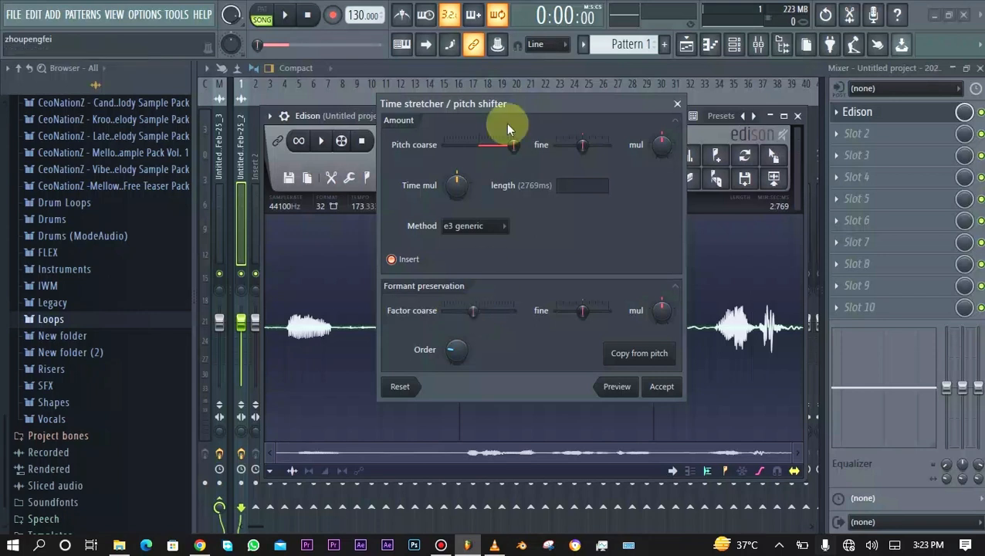
{"action": "left_click_drag", "start_coordinate": [514, 145], "coordinate": [478, 145]}
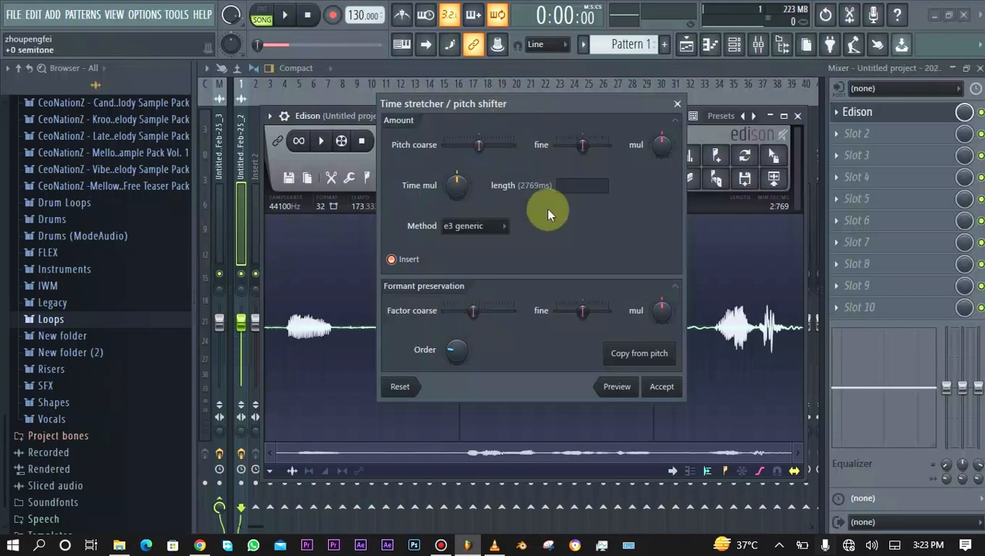
{"action": "left_click", "coordinate": [660, 387]}
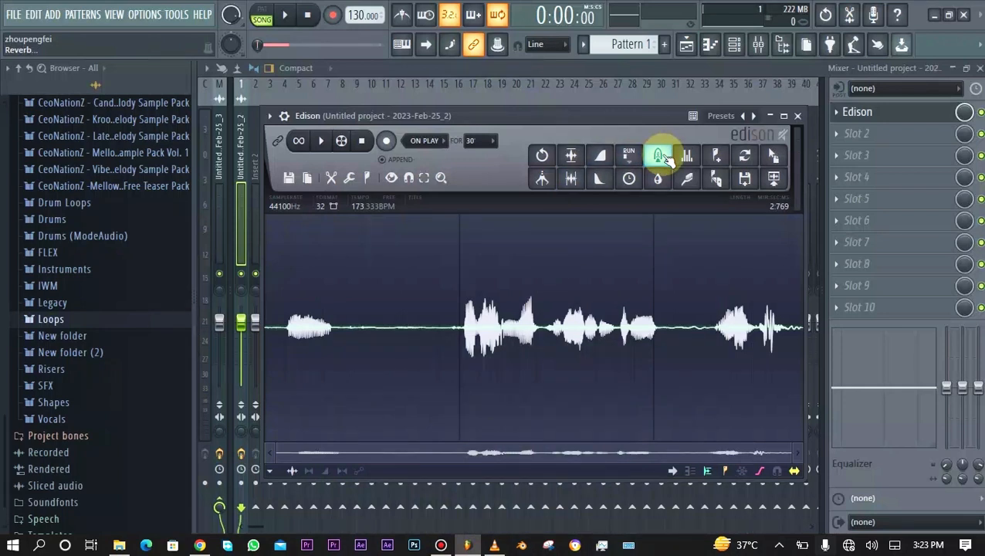
Preview convolution reverb on the voice recording with the wet level lowered to about 28%
{"action": "left_click", "coordinate": [663, 157]}
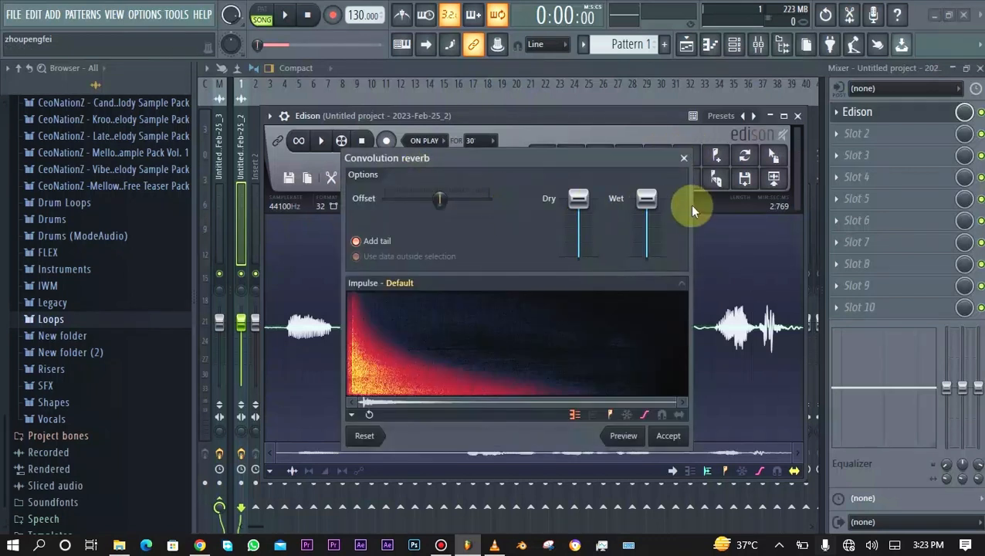
{"action": "left_click_drag", "start_coordinate": [647, 201], "coordinate": [647, 241]}
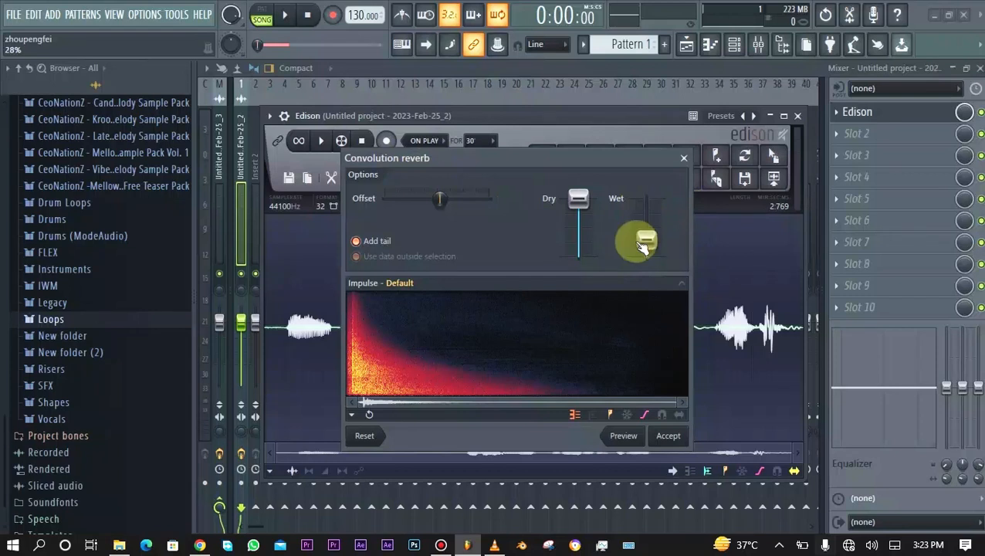
{"action": "left_click", "coordinate": [624, 437]}
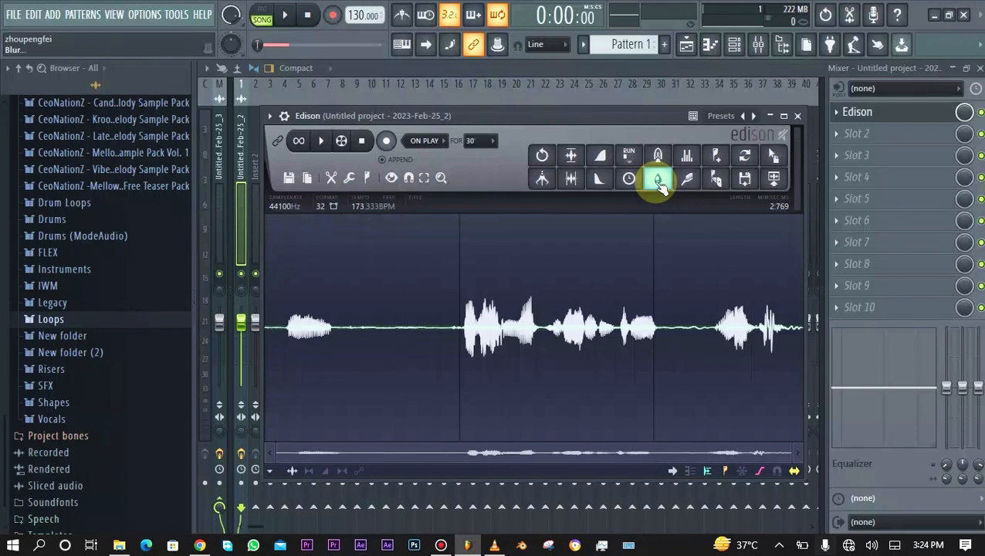
Set up a blur on the voice recording with an amount of about 740 ms, and preview it
{"action": "left_click", "coordinate": [660, 188]}
{"action": "left_click_drag", "start_coordinate": [590, 193], "coordinate": [599, 183]}
{"action": "mouse_move", "coordinate": [441, 167]}
{"action": "left_mouse_down"}
{"action": "mouse_move", "coordinate": [429, 167]}
{"action": "mouse_move", "coordinate": [439, 172]}
{"action": "left_mouse_up"}
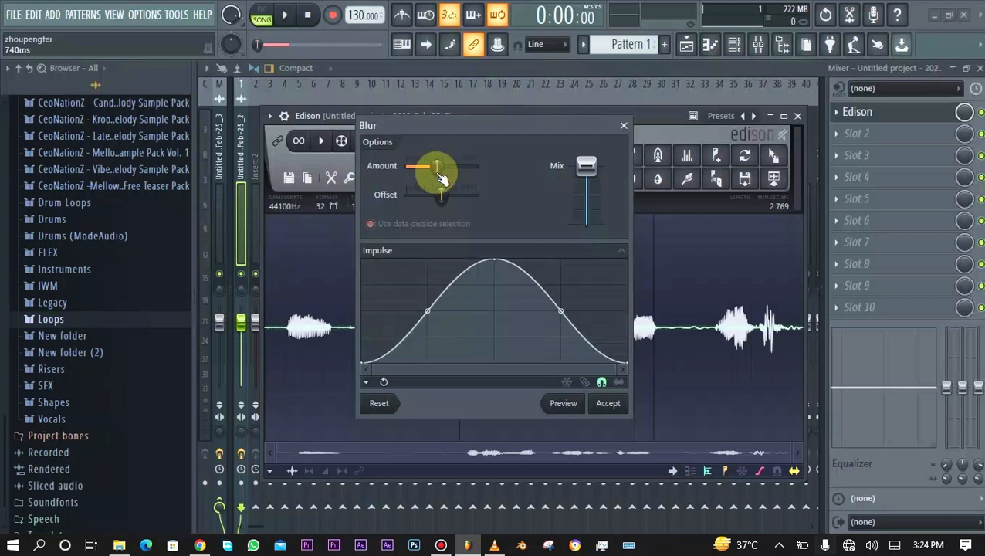
{"action": "left_click", "coordinate": [564, 405]}
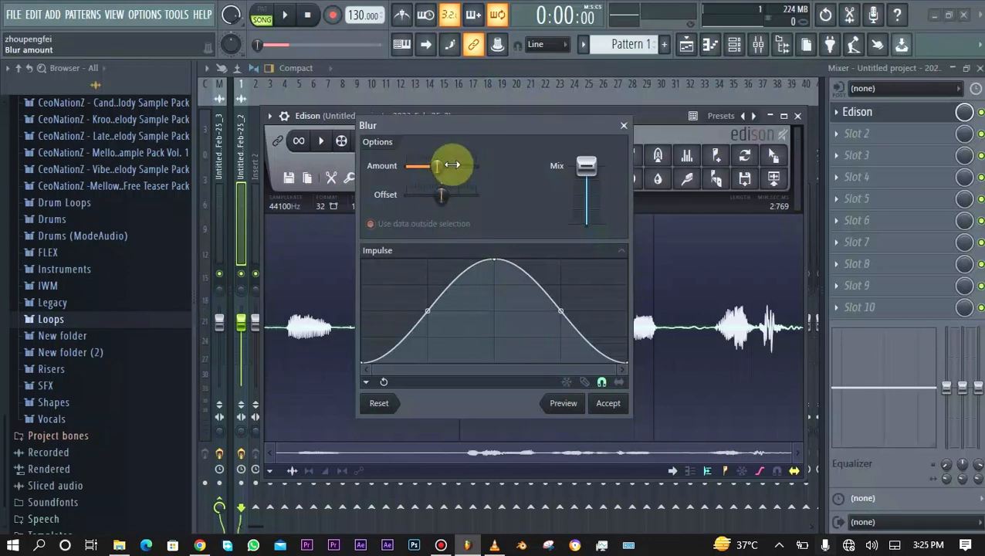
Preview the blur at about 199 ms and at a much higher amount, and close it without applying
{"action": "left_click_drag", "start_coordinate": [439, 173], "coordinate": [418, 165]}
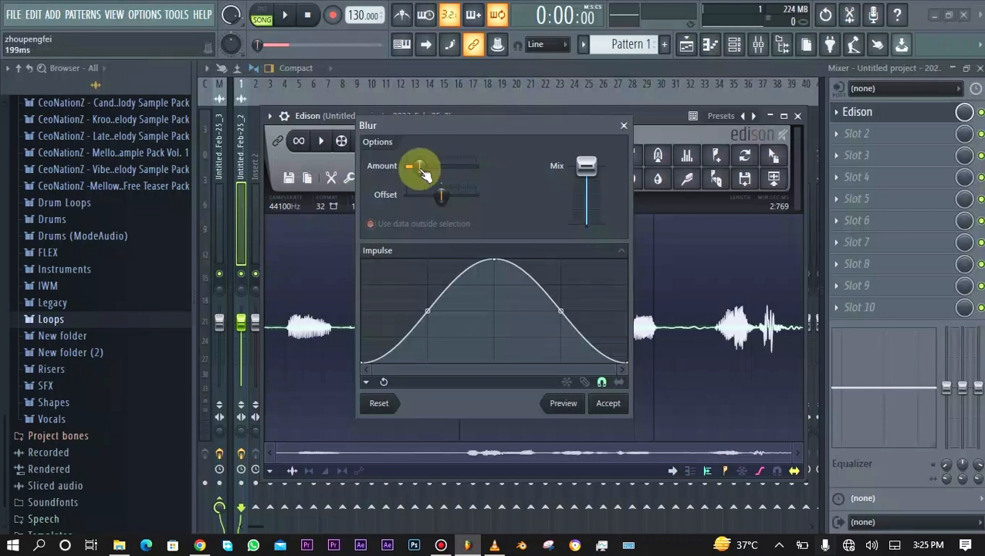
{"action": "left_click", "coordinate": [563, 403]}
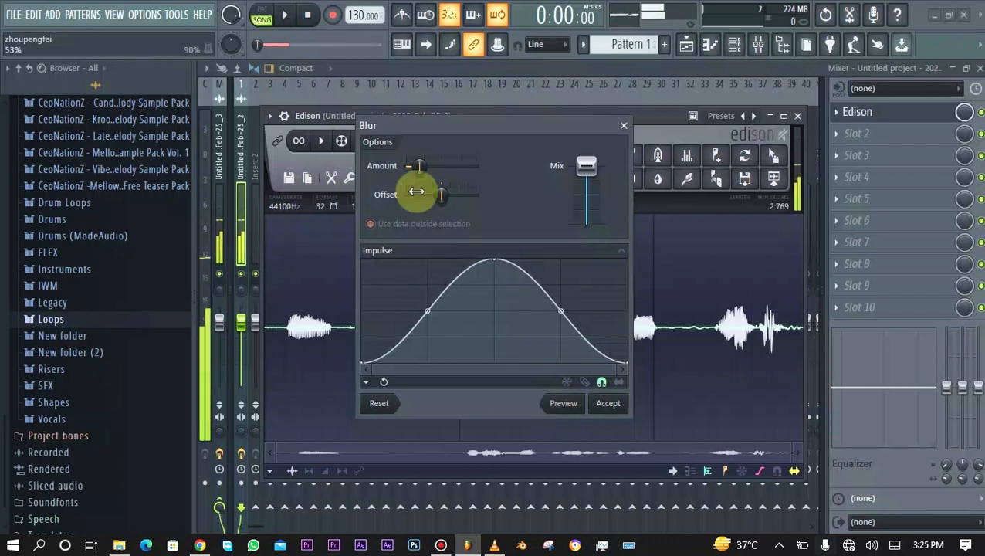
{"action": "left_click_drag", "start_coordinate": [418, 165], "coordinate": [462, 165]}
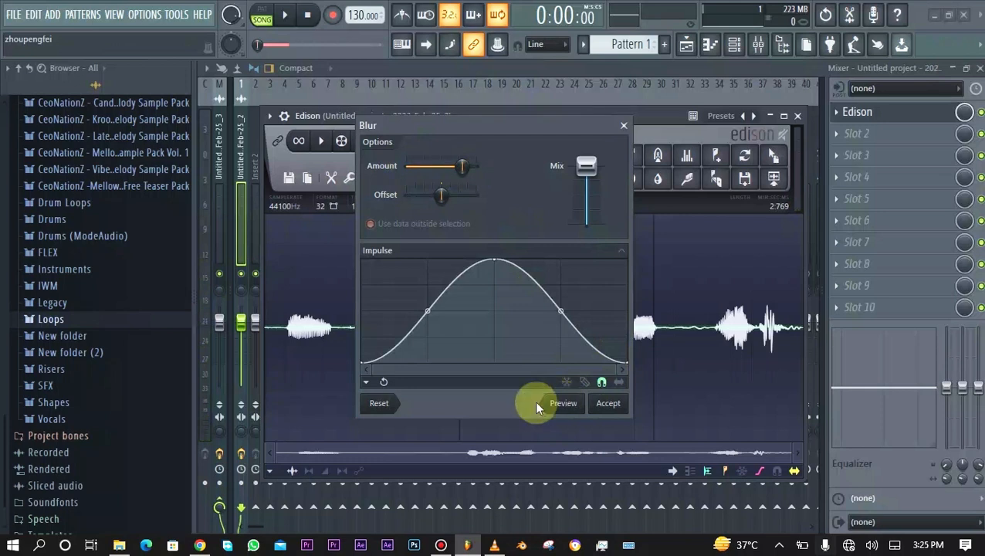
{"action": "left_click", "coordinate": [556, 405]}
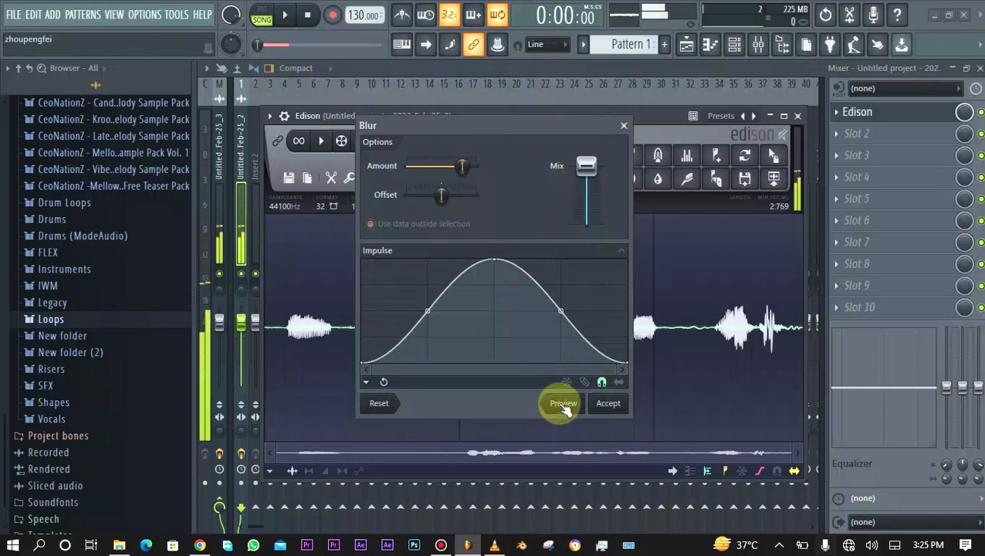
{"action": "left_click", "coordinate": [623, 125]}
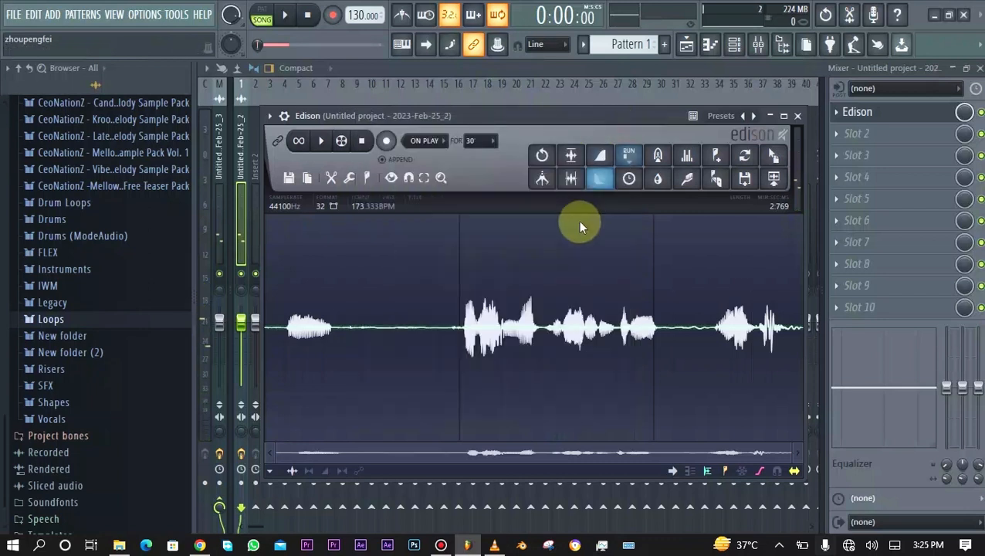
Try drawing boosts and cuts on the equalizer curve, enable Phases, reset the curve, and close the equalizer without applying
{"action": "left_click", "coordinate": [687, 158]}
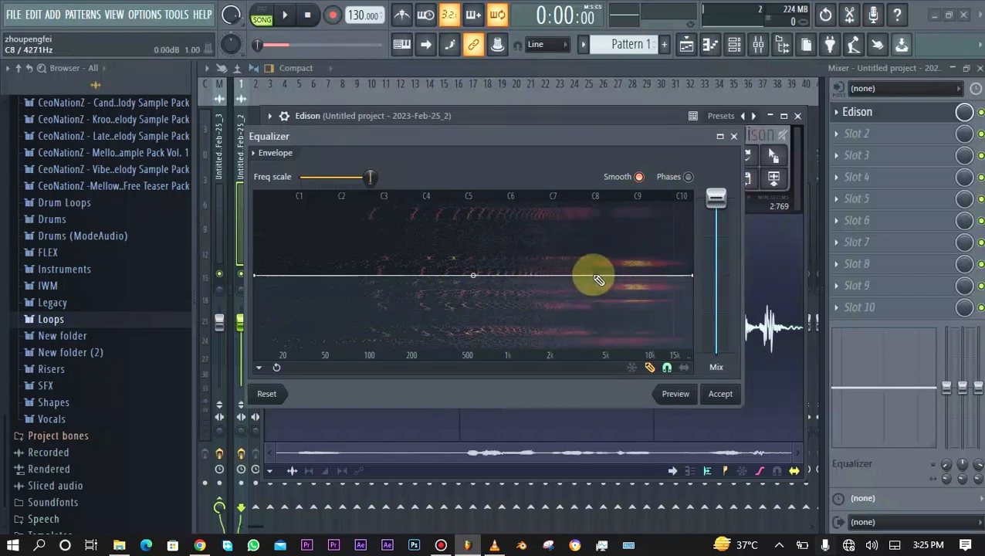
{"action": "left_click_drag", "start_coordinate": [618, 274], "coordinate": [613, 266]}
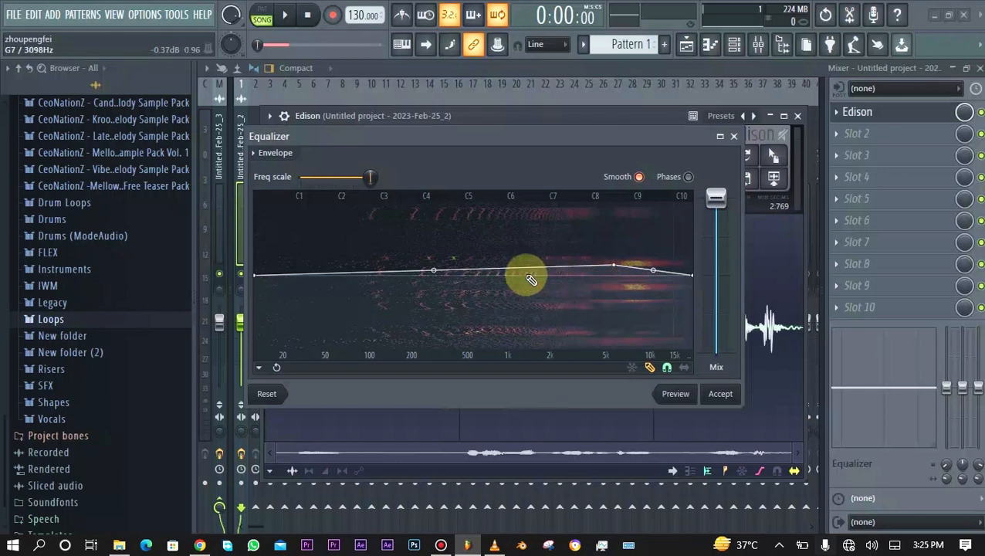
{"action": "left_click", "coordinate": [483, 276]}
{"action": "left_click_drag", "start_coordinate": [481, 275], "coordinate": [483, 245]}
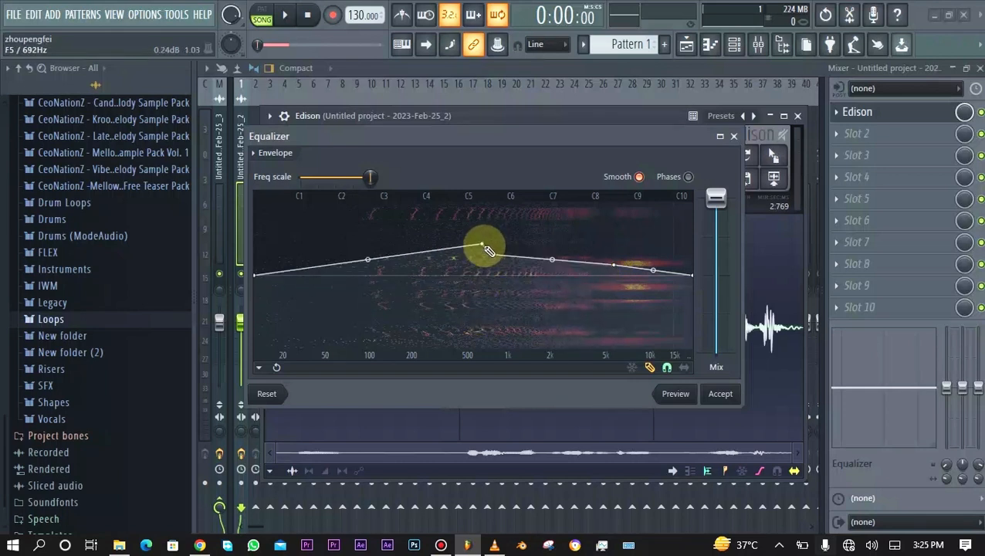
{"action": "mouse_move", "coordinate": [309, 274]}
{"action": "left_mouse_down"}
{"action": "mouse_move", "coordinate": [368, 300]}
{"action": "mouse_move", "coordinate": [444, 246]}
{"action": "mouse_move", "coordinate": [507, 330]}
{"action": "mouse_move", "coordinate": [616, 275]}
{"action": "mouse_move", "coordinate": [638, 323]}
{"action": "mouse_move", "coordinate": [656, 333]}
{"action": "left_mouse_up"}
{"action": "left_click", "coordinate": [688, 177]}
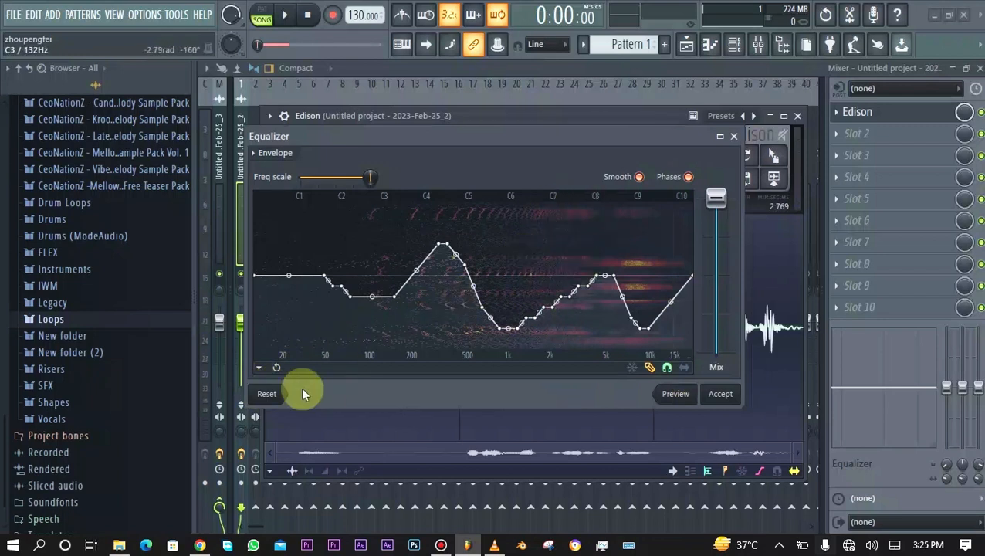
{"action": "left_click", "coordinate": [261, 394]}
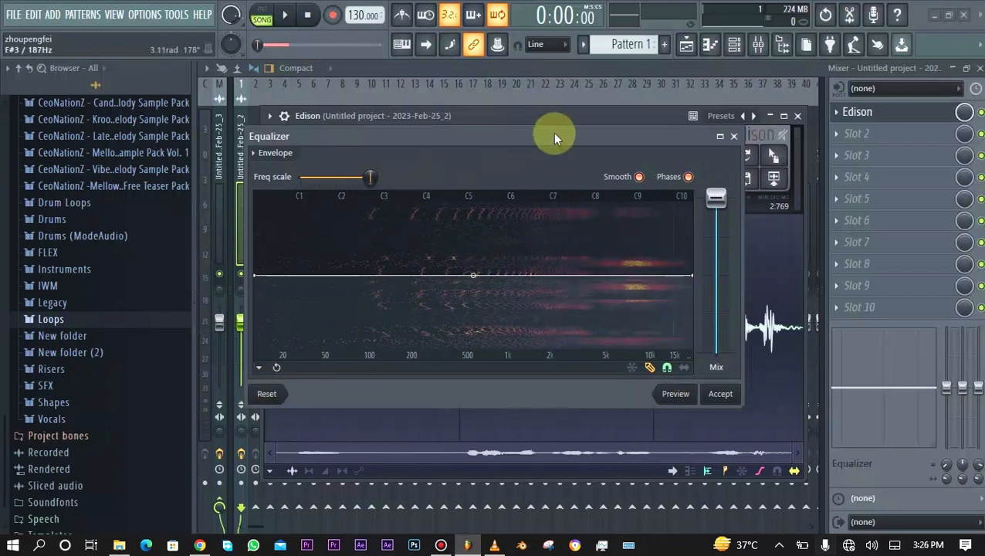
{"action": "left_click", "coordinate": [733, 136]}
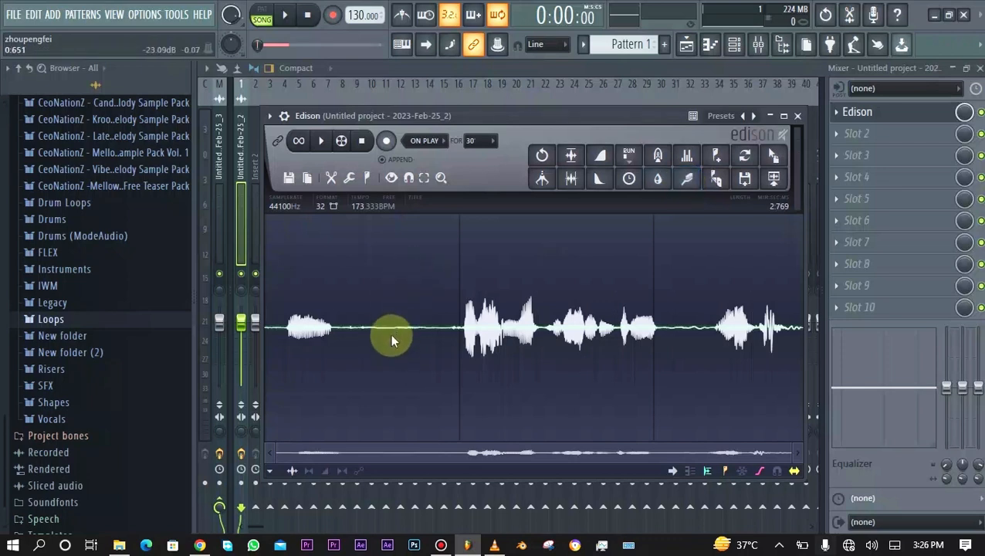
Acquire a noise profile from the quiet gap between 0:621 and 0:844, and apply the denoiser to the whole voice recording after previewing it
{"action": "left_click_drag", "start_coordinate": [385, 325], "coordinate": [430, 328]}
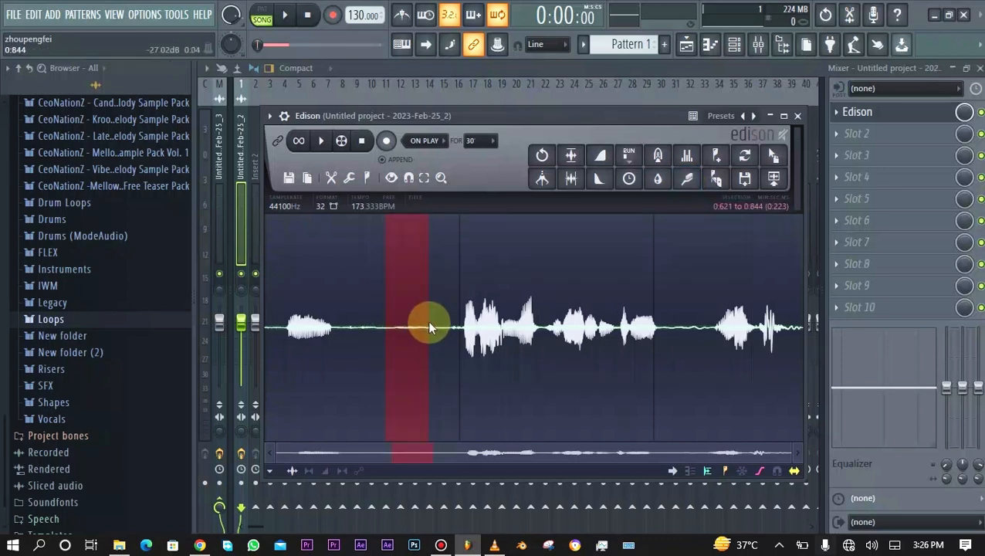
{"action": "left_click", "coordinate": [688, 180]}
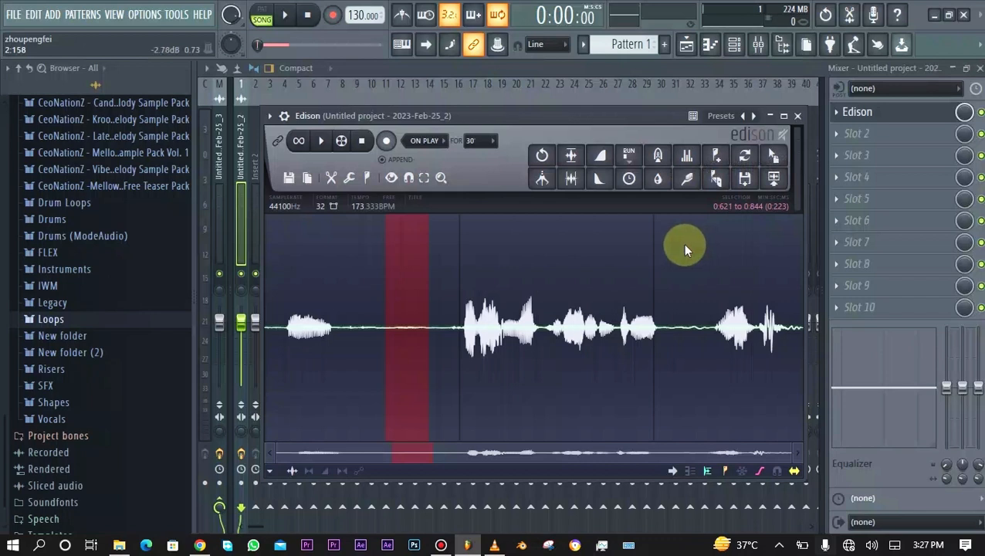
{"action": "left_click", "coordinate": [647, 329]}
{"action": "double_click", "coordinate": [647, 330]}
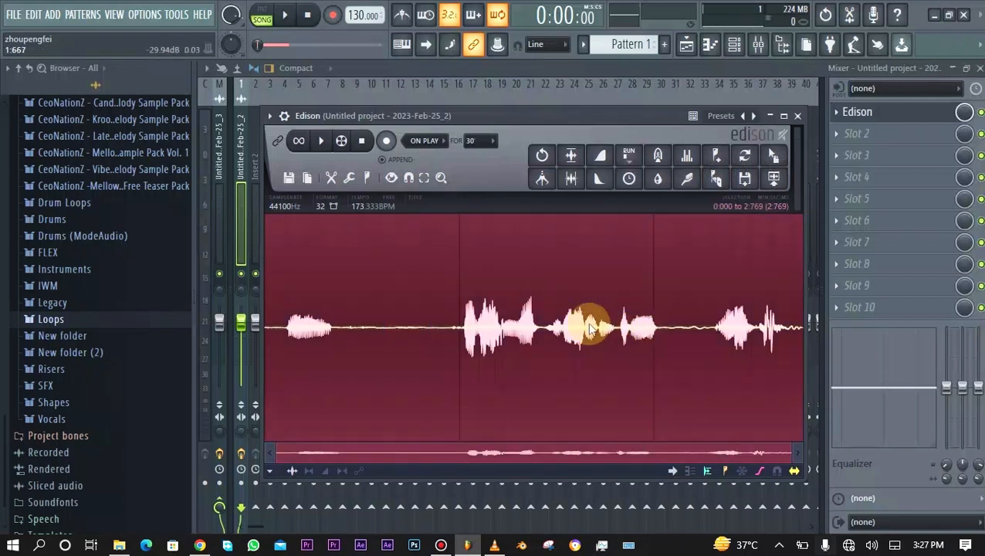
{"action": "left_click", "coordinate": [693, 186]}
{"action": "mouse_move", "coordinate": [687, 185]}
{"action": "left_mouse_down"}
{"action": "mouse_move", "coordinate": [648, 184]}
{"action": "mouse_move", "coordinate": [724, 172]}
{"action": "mouse_move", "coordinate": [694, 173]}
{"action": "left_mouse_up"}
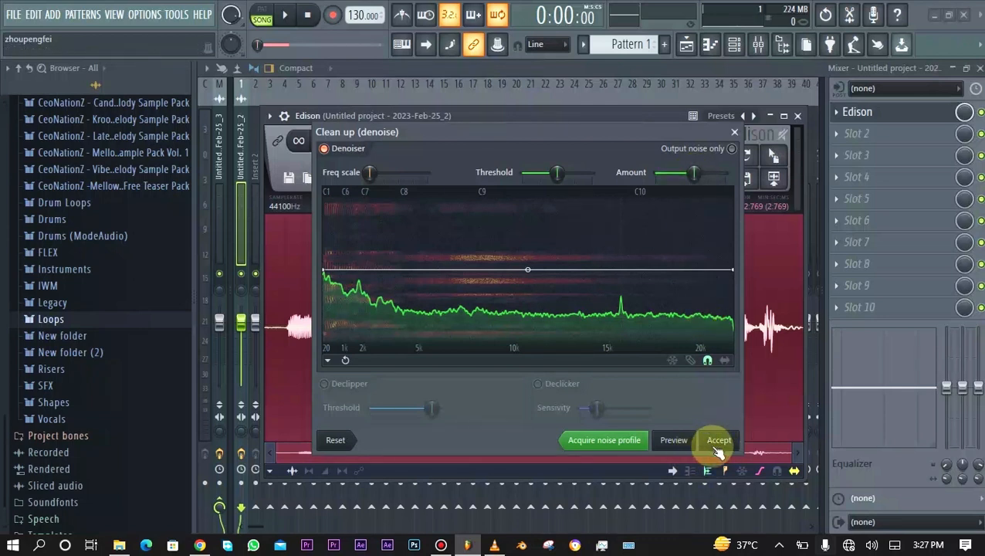
{"action": "left_click", "coordinate": [674, 440]}
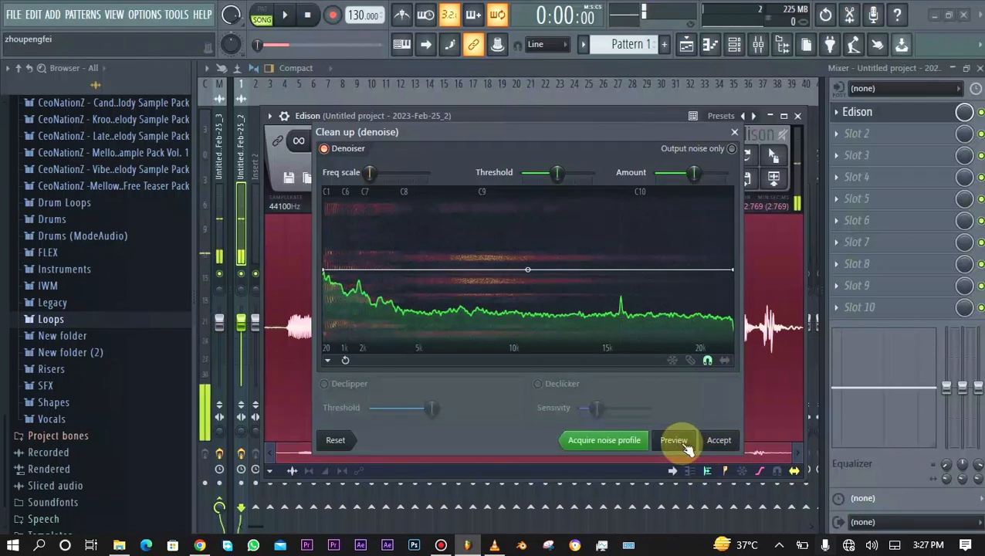
{"action": "left_click", "coordinate": [719, 440]}
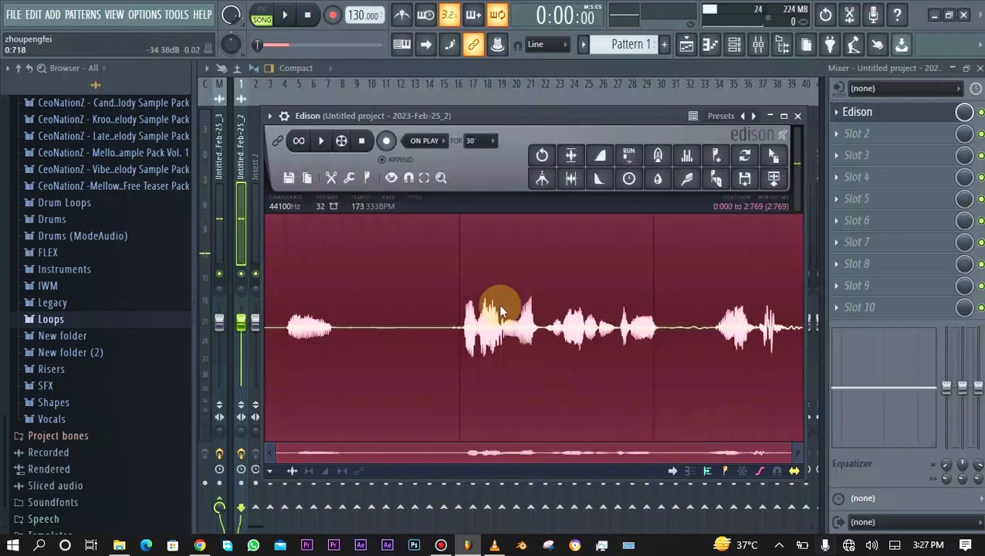
Clear the selection and audition the denoised voice recording
{"action": "left_click", "coordinate": [401, 336]}
{"action": "key", "text": "space"}
{"action": "key", "text": "space"}
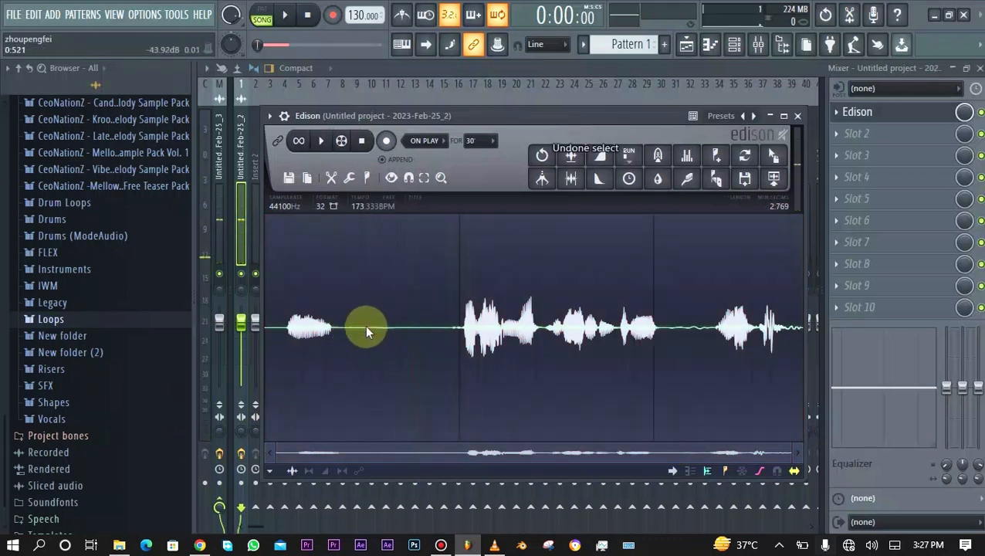
Try adding a marker at the very start of the voice recording, and remove it
{"action": "left_click", "coordinate": [715, 155]}
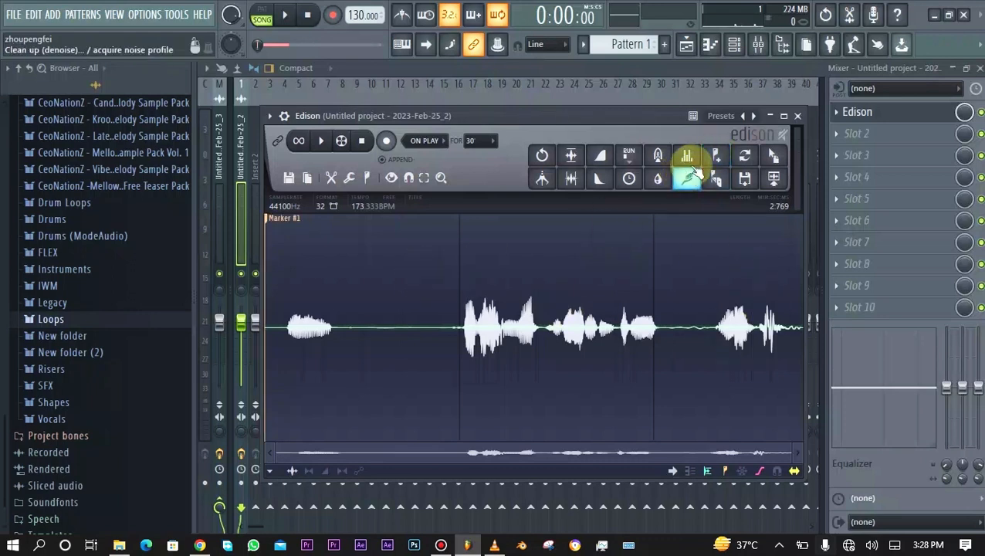
{"action": "left_click_drag", "start_coordinate": [263, 229], "coordinate": [267, 229]}
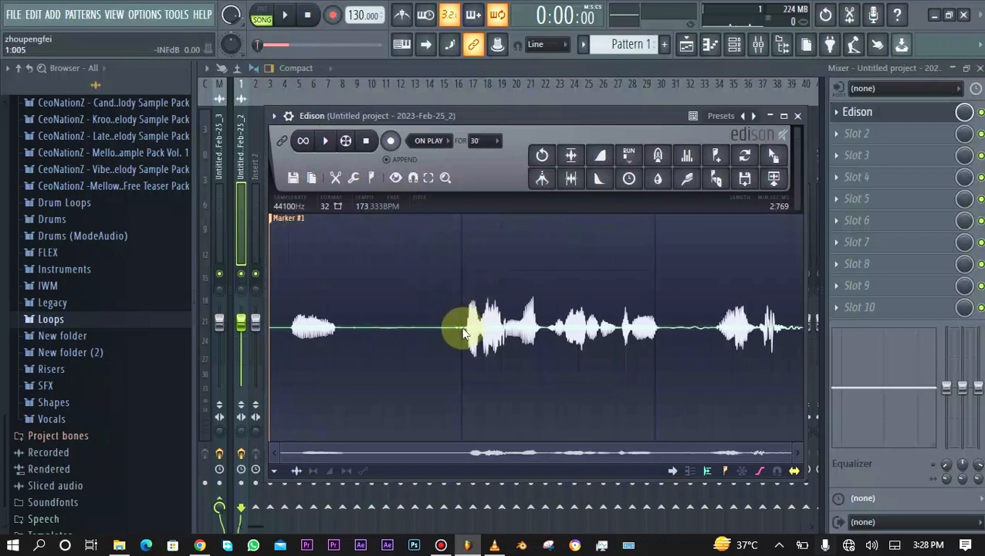
{"action": "left_click", "coordinate": [715, 155]}
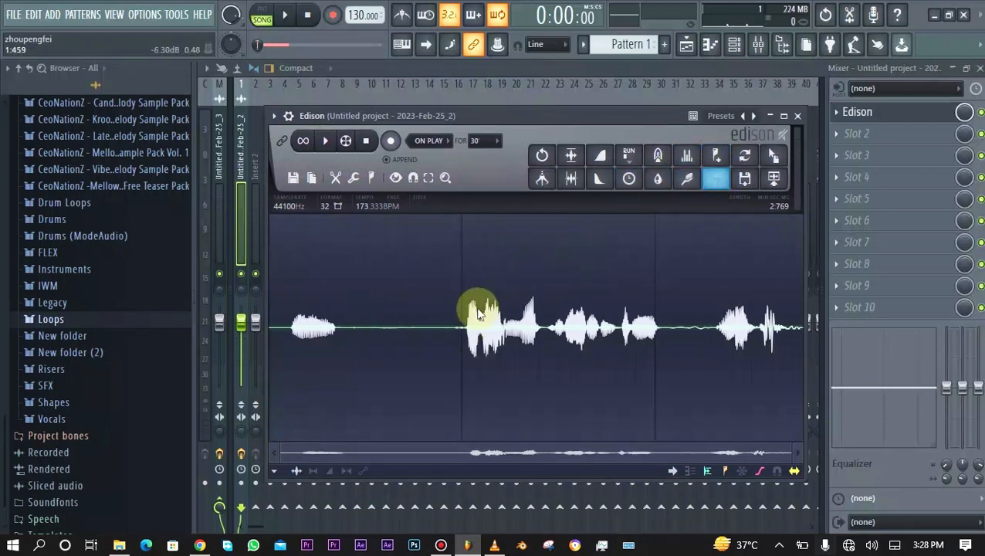
Add a marker just before the second voice phrase, at about 1:013
{"action": "left_click", "coordinate": [389, 304]}
{"action": "left_click", "coordinate": [426, 322]}
{"action": "left_click", "coordinate": [688, 342]}
{"action": "left_click", "coordinate": [379, 325]}
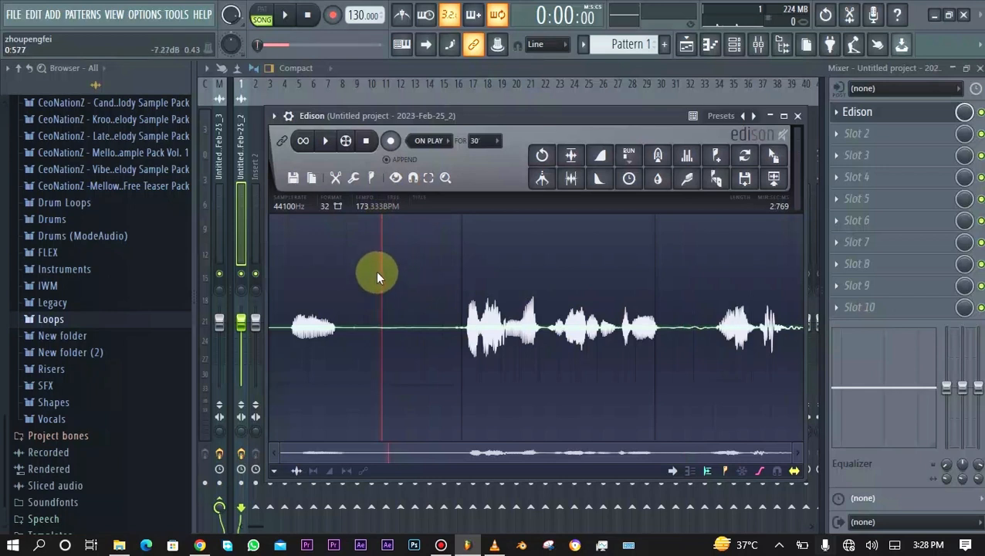
{"action": "left_click", "coordinate": [465, 334]}
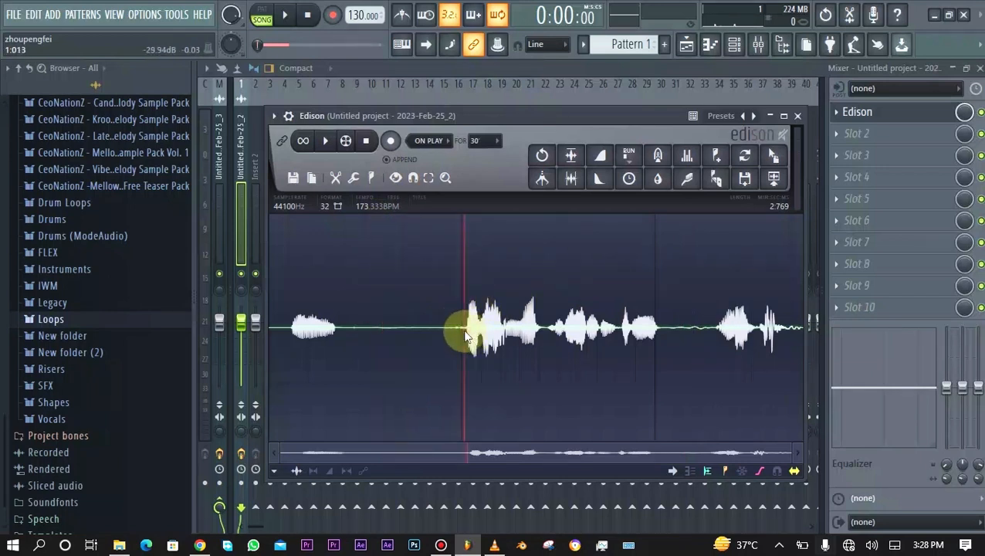
{"action": "left_click", "coordinate": [714, 160]}
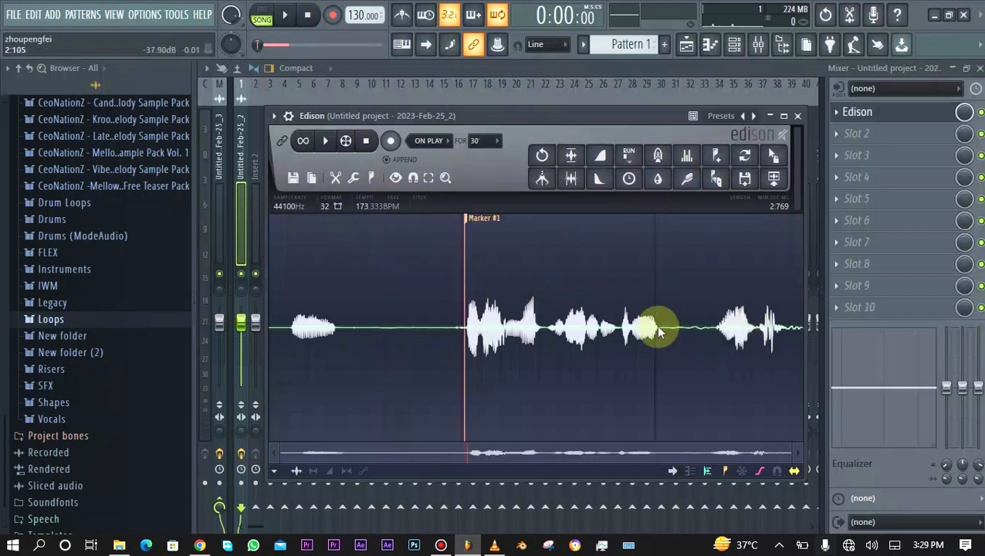
Add markers at about 0:108 and 2:318, and select each marked region of the voice recording in turn
{"action": "left_click", "coordinate": [714, 325]}
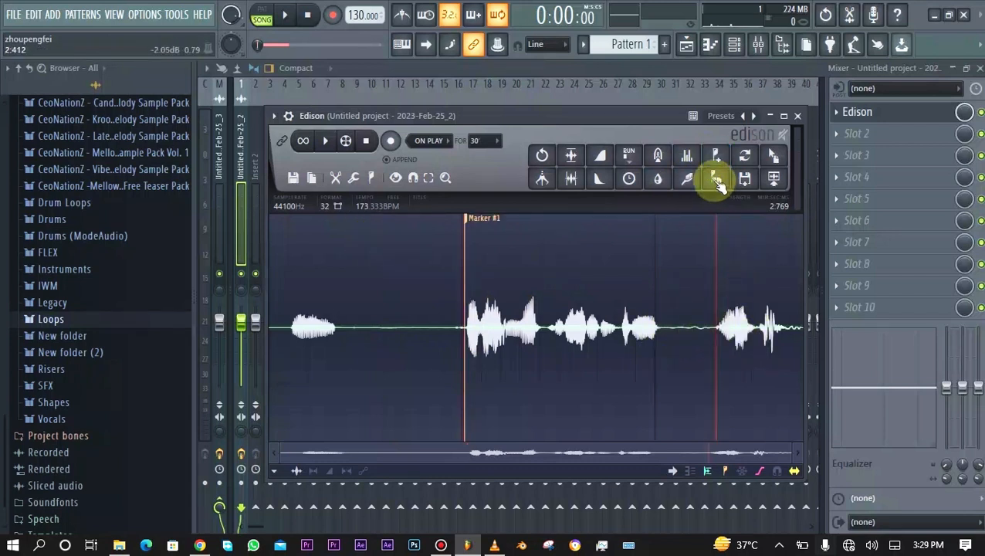
{"action": "left_click", "coordinate": [717, 168]}
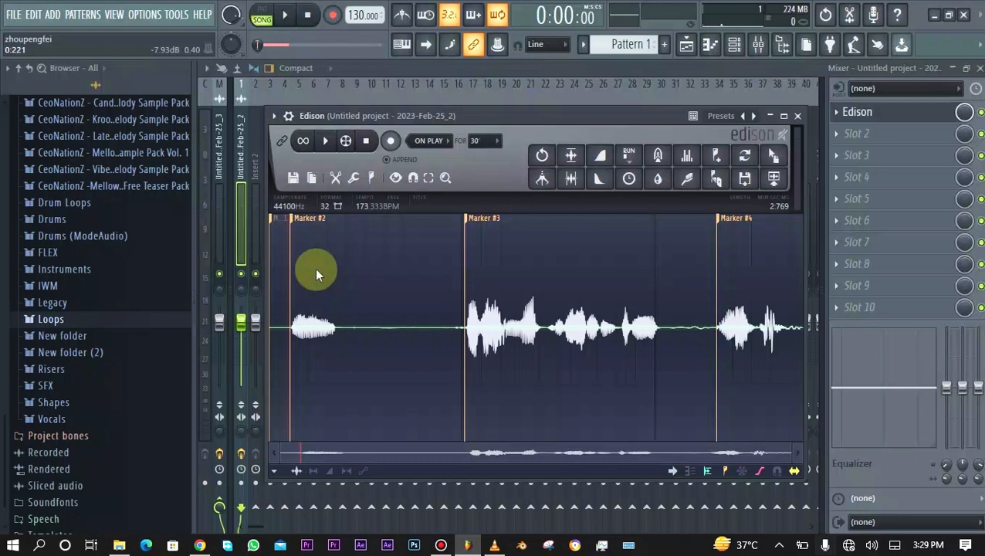
{"action": "left_click", "coordinate": [302, 226]}
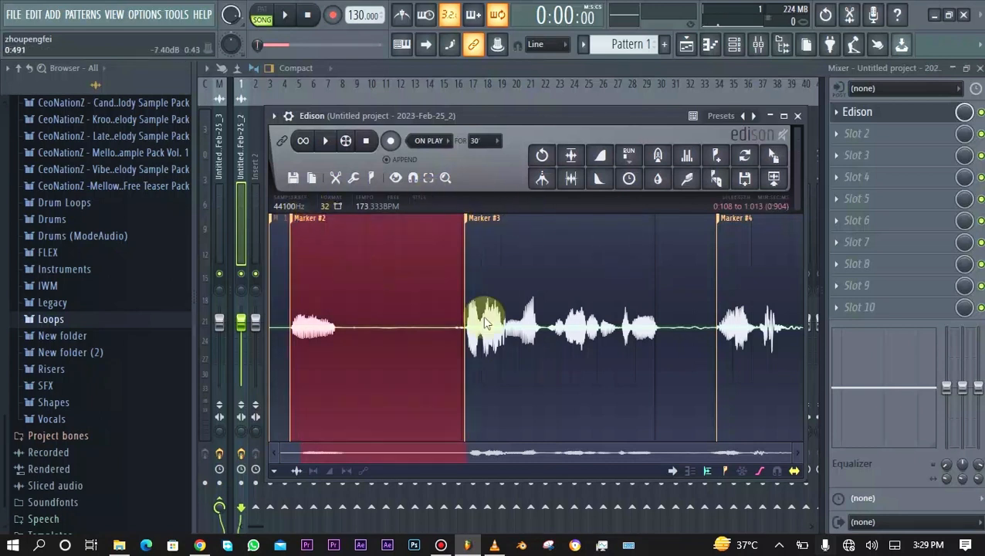
{"action": "left_click", "coordinate": [461, 220]}
{"action": "left_click", "coordinate": [467, 221]}
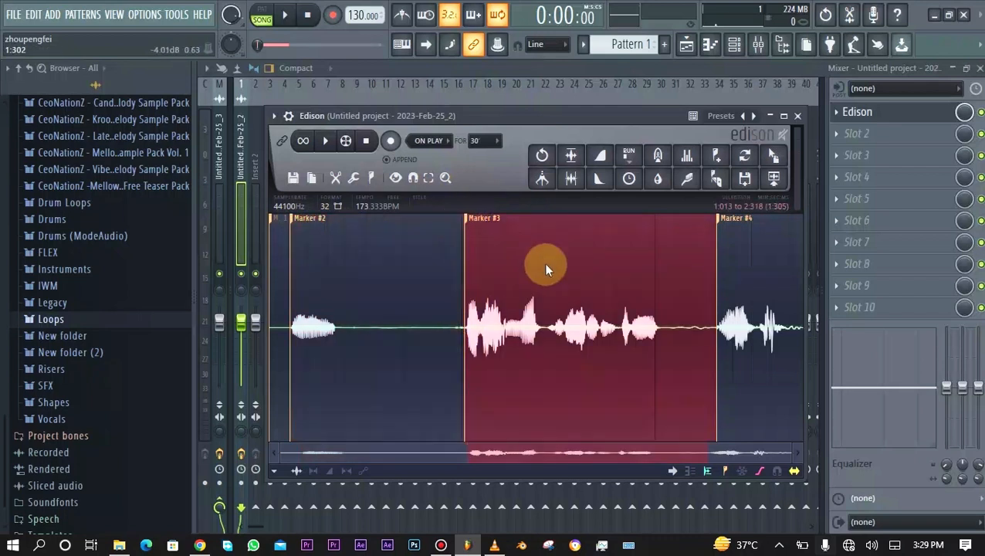
{"action": "left_click", "coordinate": [734, 220]}
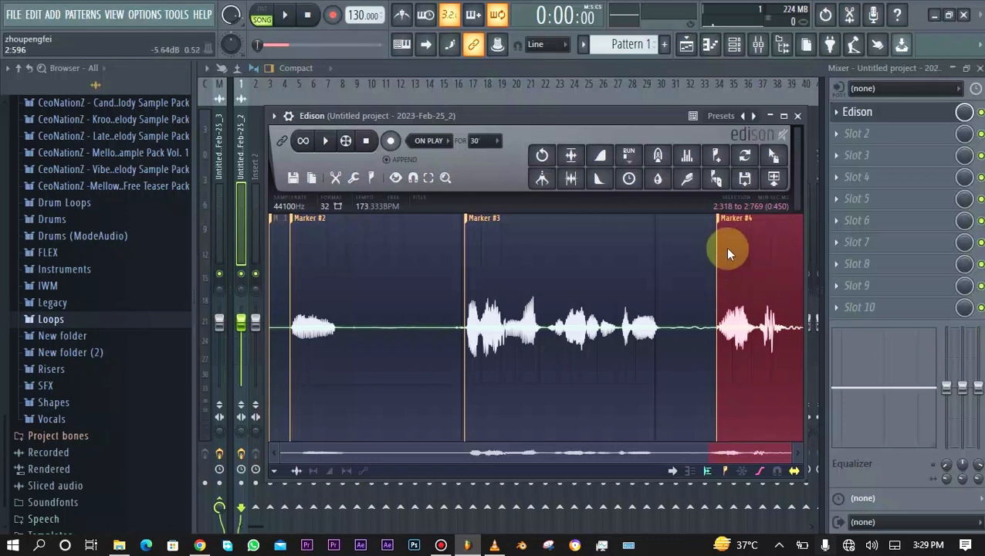
Delete all the markers from the voice recording and clear the selection
{"action": "right_click", "coordinate": [722, 219]}
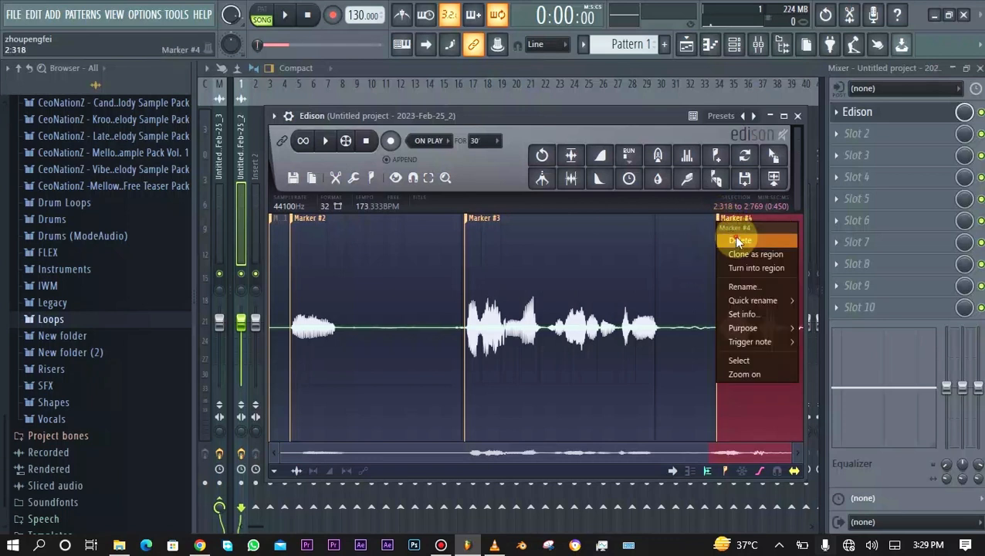
{"action": "left_click", "coordinate": [736, 241]}
{"action": "right_click", "coordinate": [466, 218]}
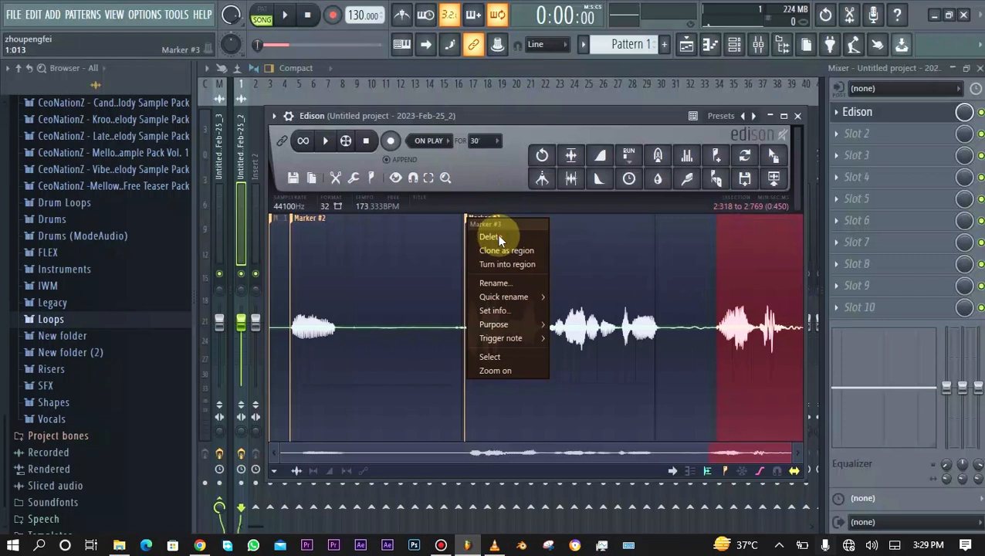
{"action": "left_click", "coordinate": [498, 240]}
{"action": "right_click", "coordinate": [297, 217]}
{"action": "left_click", "coordinate": [329, 231]}
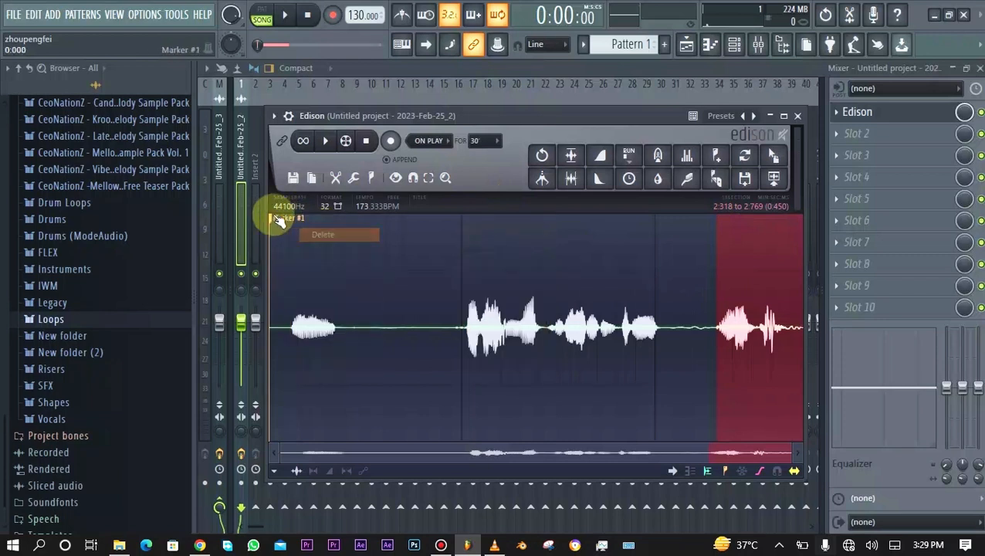
{"action": "left_click", "coordinate": [590, 309]}
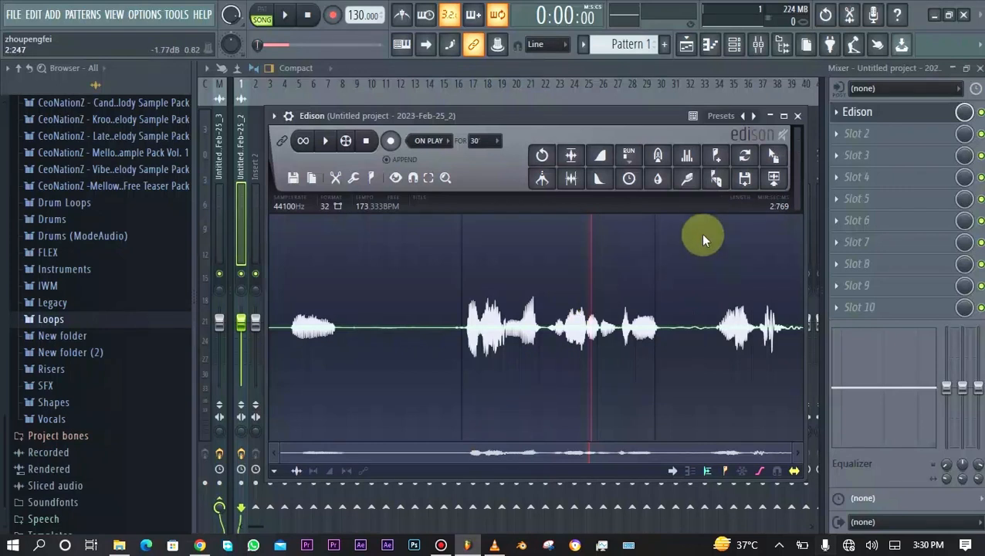
Try auto-slicing the voice recording with markers, and undo the slicing
{"action": "left_click", "coordinate": [746, 158]}
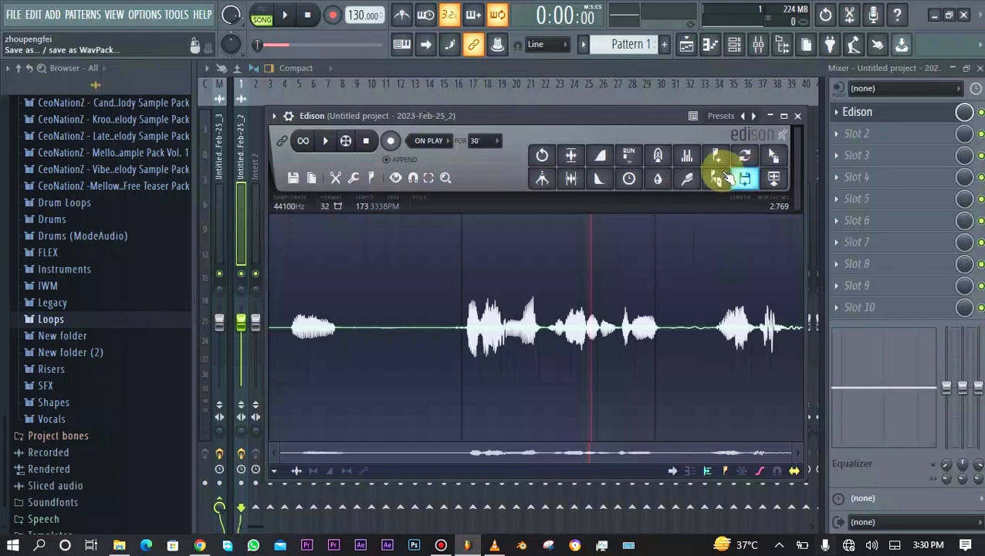
{"action": "left_click", "coordinate": [721, 177]}
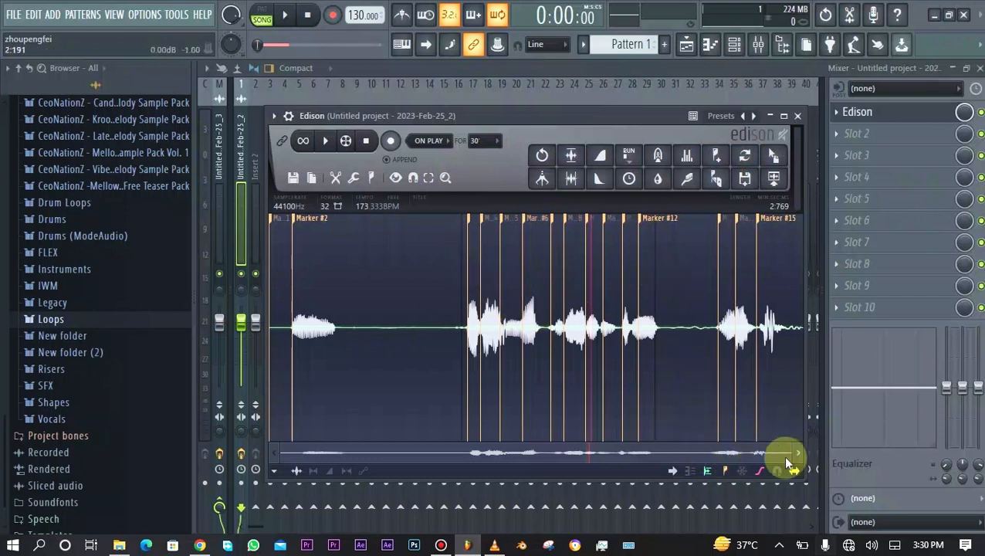
{"action": "left_click_drag", "start_coordinate": [787, 457], "coordinate": [613, 207]}
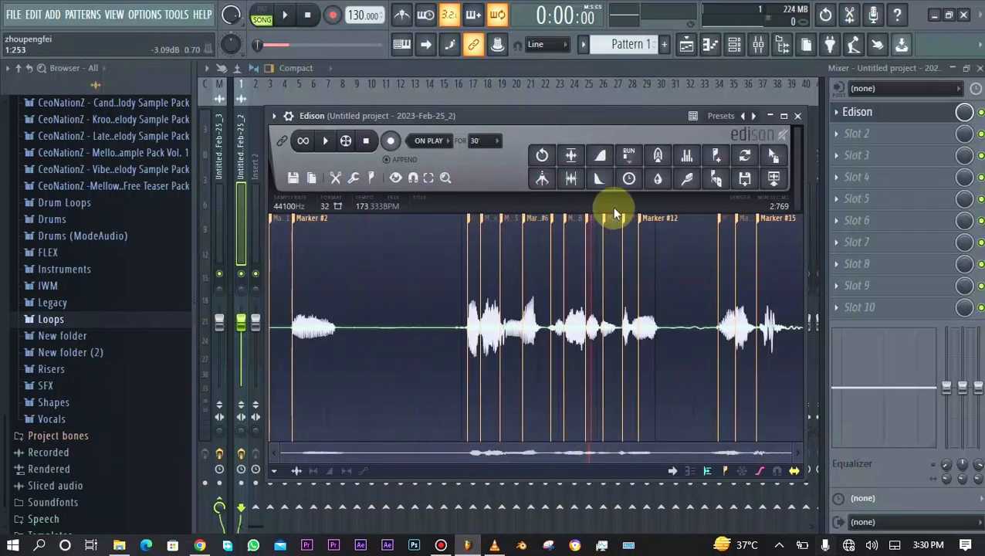
{"action": "key", "text": "ctrl+z"}
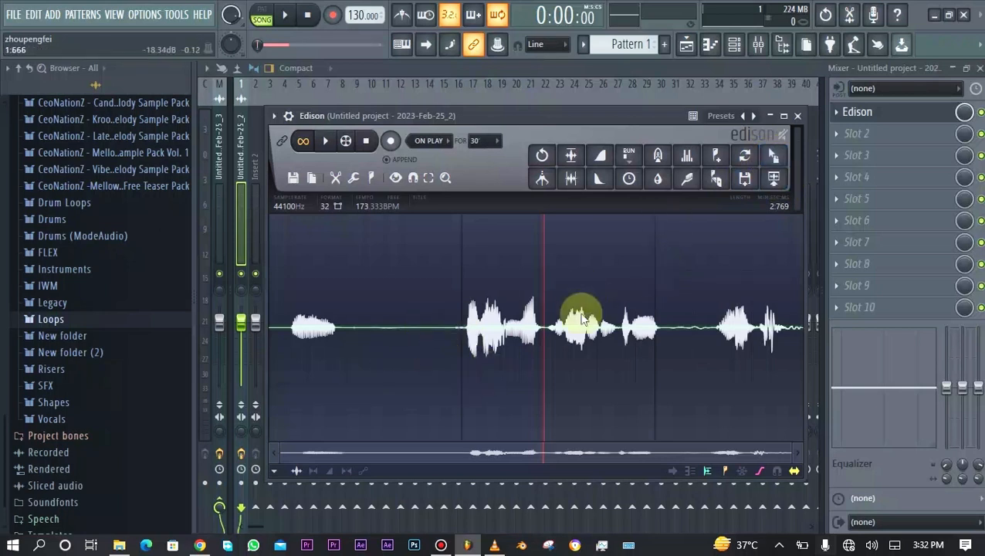
Place the voice recording from Edison at the start of playlist Track 2, and reopen Edison from the mixer
{"action": "left_click_drag", "start_coordinate": [772, 156], "coordinate": [345, 154]}
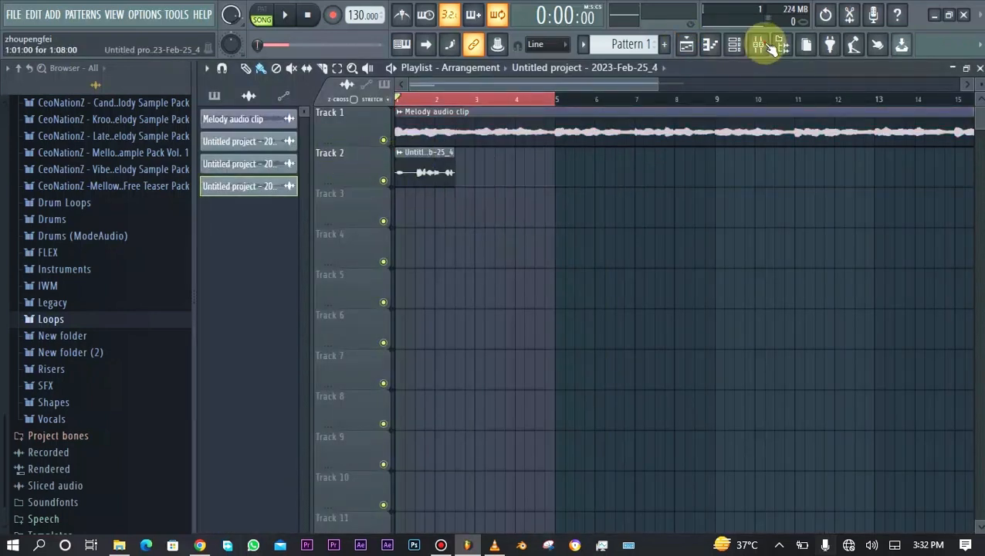
{"action": "key", "text": "F9"}
{"action": "left_click", "coordinate": [862, 114]}
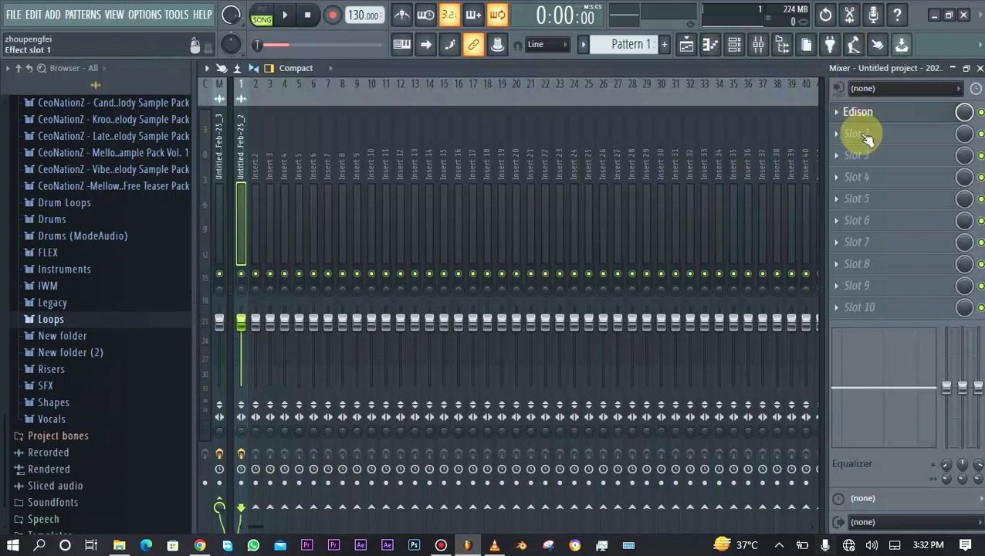
Send the voice recording to the playlist as an audio clip, and check the playlist
{"action": "left_click", "coordinate": [774, 179]}
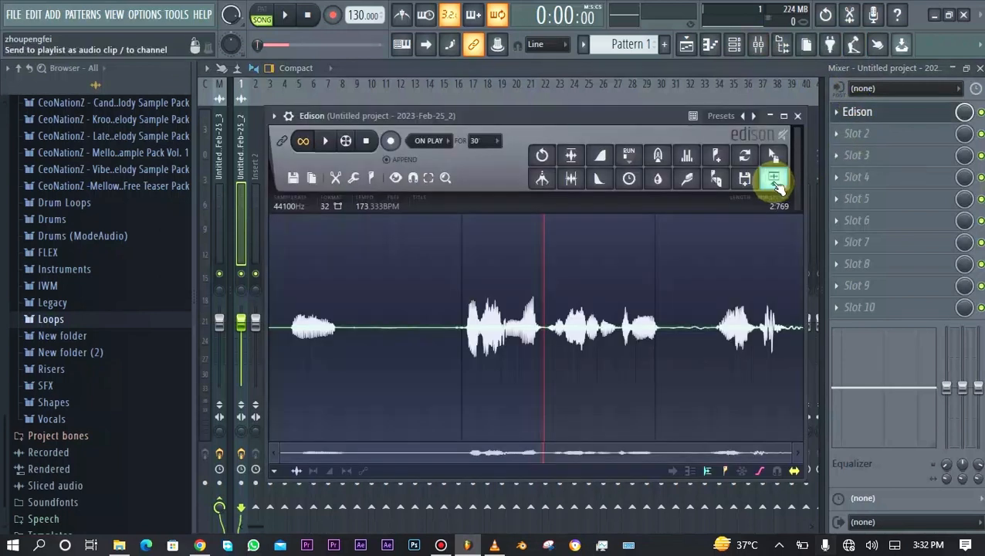
{"action": "left_click", "coordinate": [689, 44]}
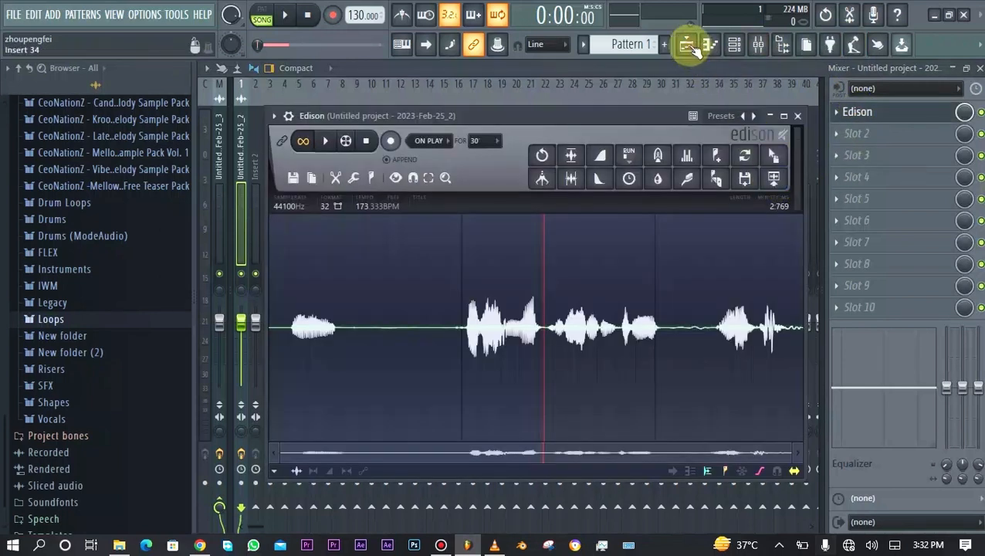
{"action": "left_click", "coordinate": [759, 44]}
{"action": "left_click", "coordinate": [900, 116]}
{"action": "left_click", "coordinate": [776, 181]}
{"action": "left_click", "coordinate": [685, 44]}
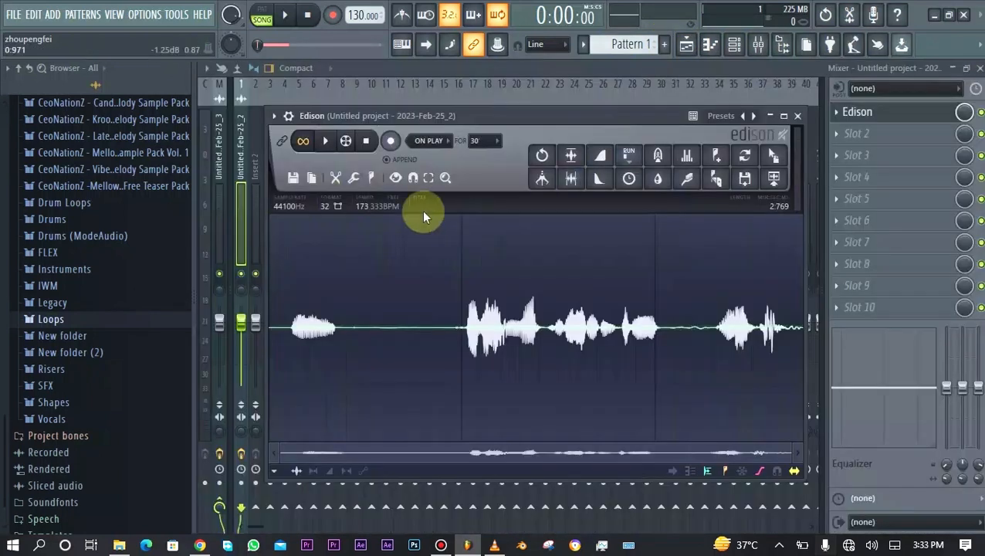
Draw a zigzag panning envelope over the voice recording with four added points alternating between full right and full left
{"action": "left_click", "coordinate": [313, 472]}
{"action": "right_click", "coordinate": [345, 329]}
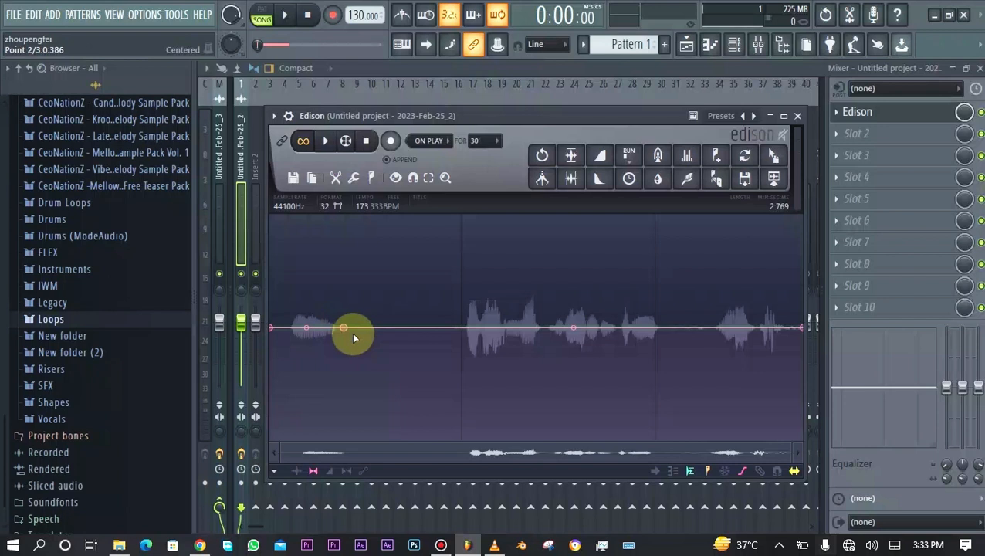
{"action": "left_click_drag", "start_coordinate": [345, 327], "coordinate": [347, 248]}
{"action": "left_click_drag", "start_coordinate": [359, 197], "coordinate": [336, 213]}
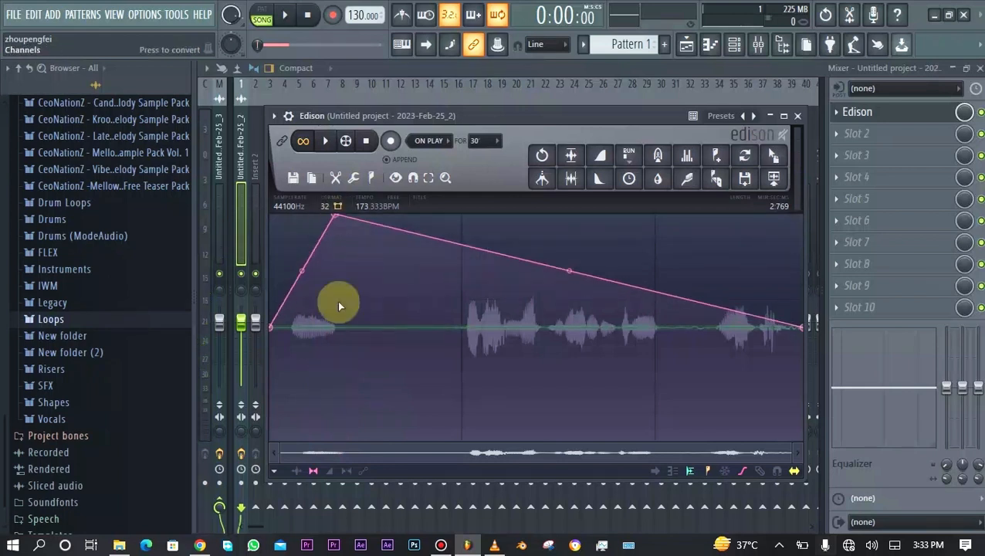
{"action": "right_click", "coordinate": [443, 246]}
{"action": "left_click_drag", "start_coordinate": [444, 246], "coordinate": [393, 451]}
{"action": "right_click", "coordinate": [489, 253]}
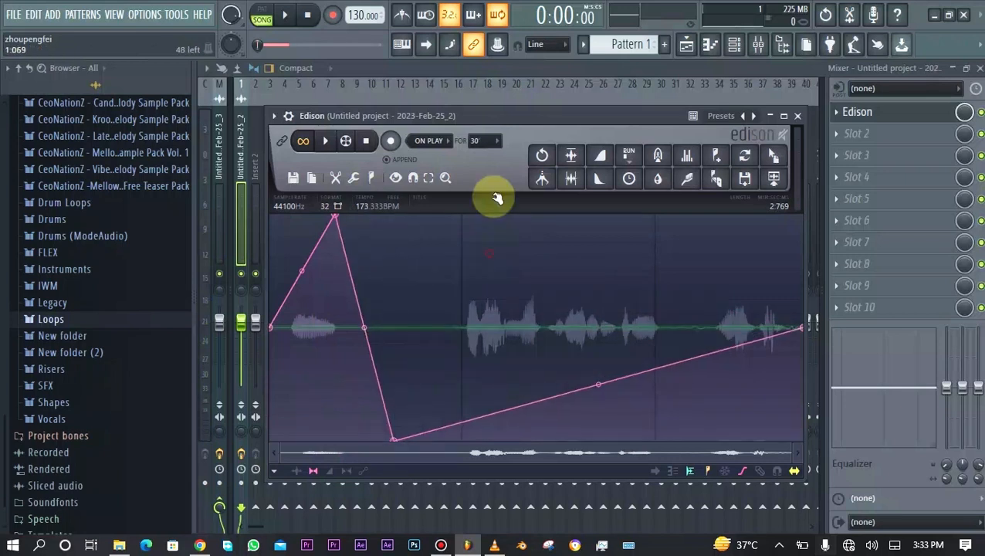
{"action": "left_click_drag", "start_coordinate": [498, 199], "coordinate": [502, 187]}
{"action": "right_click", "coordinate": [566, 239]}
{"action": "left_click_drag", "start_coordinate": [566, 240], "coordinate": [590, 445]}
Audition the panned voice recording and bend the last segment of the panning envelope into an upward-bulging curve
{"action": "key", "text": "space"}
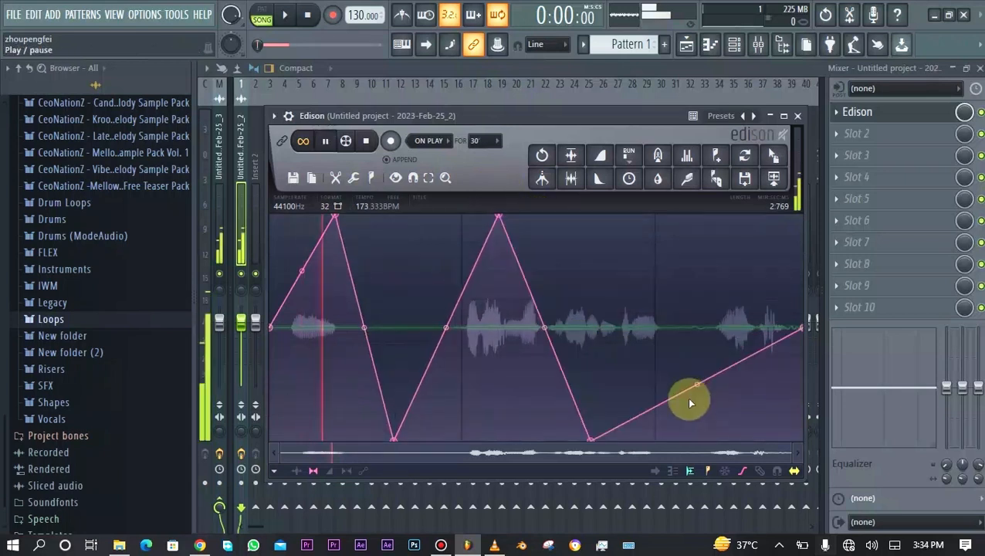
{"action": "key", "text": "space"}
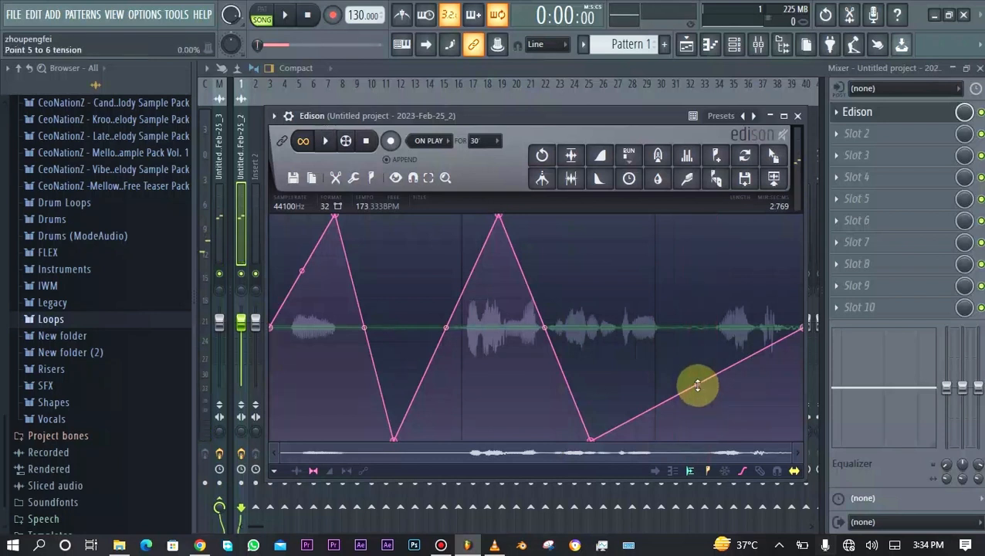
{"action": "left_click_drag", "start_coordinate": [698, 386], "coordinate": [697, 360]}
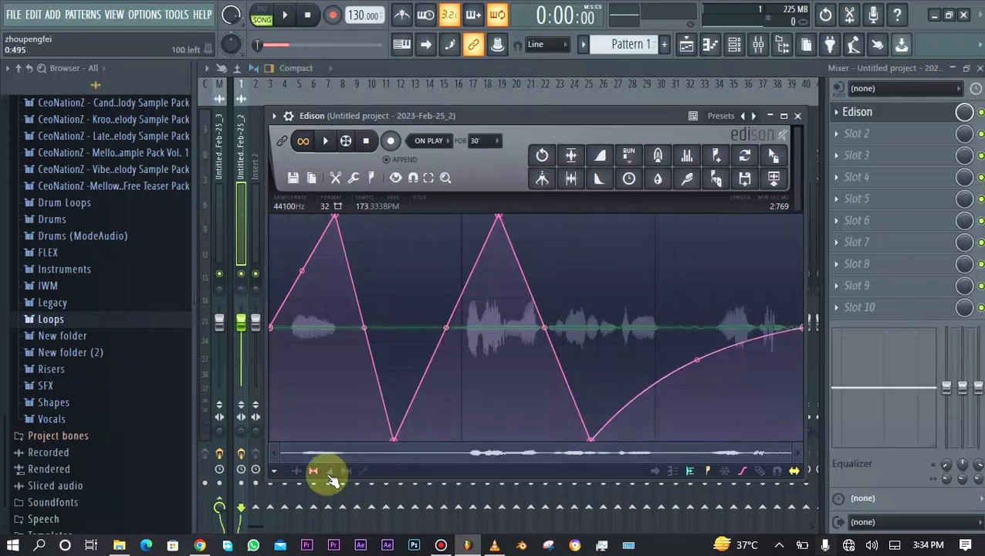
Shape the volume envelope with two added points after the recording's start, both lowered to about -4.36 dB, the first at 0:356
{"action": "left_click", "coordinate": [330, 473]}
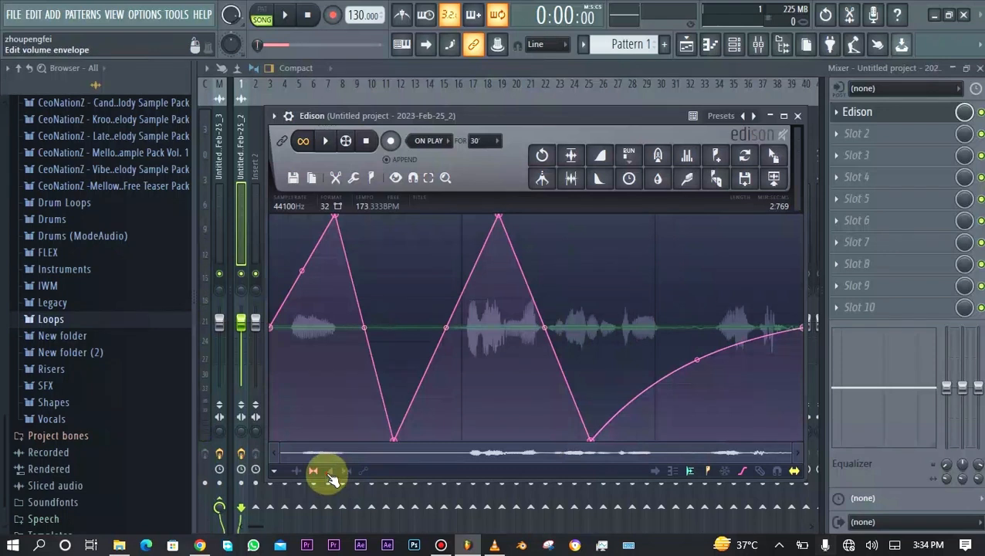
{"action": "right_click", "coordinate": [335, 328]}
{"action": "left_click_drag", "start_coordinate": [335, 328], "coordinate": [301, 308]}
{"action": "right_click", "coordinate": [383, 295]}
{"action": "left_click_drag", "start_coordinate": [383, 295], "coordinate": [385, 372]}
{"action": "left_click_drag", "start_coordinate": [330, 274], "coordinate": [325, 255]}
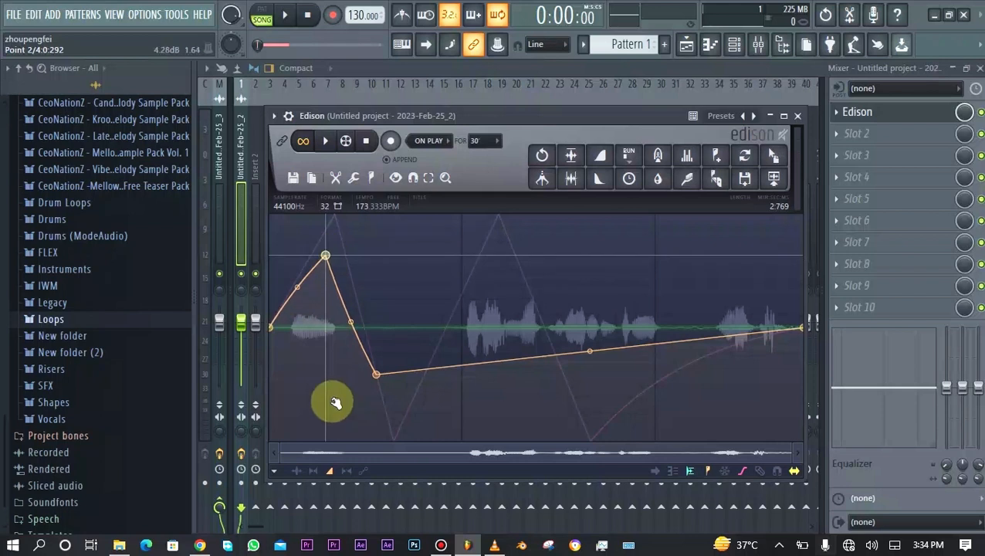
{"action": "left_click_drag", "start_coordinate": [325, 409], "coordinate": [340, 427]}
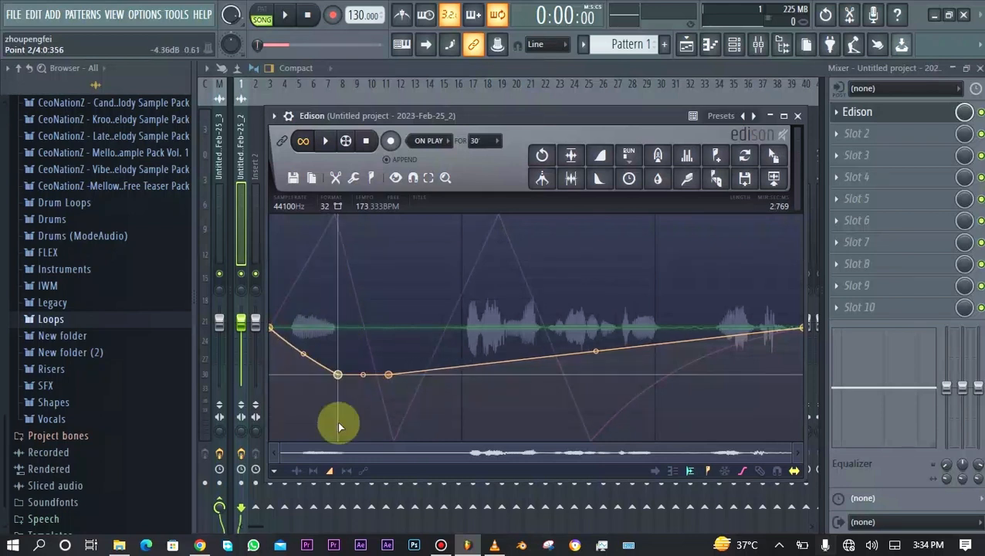
Switch to the stereo separation envelope and look over the waveform/spectrum toggle and the other view options
{"action": "left_click", "coordinate": [346, 470]}
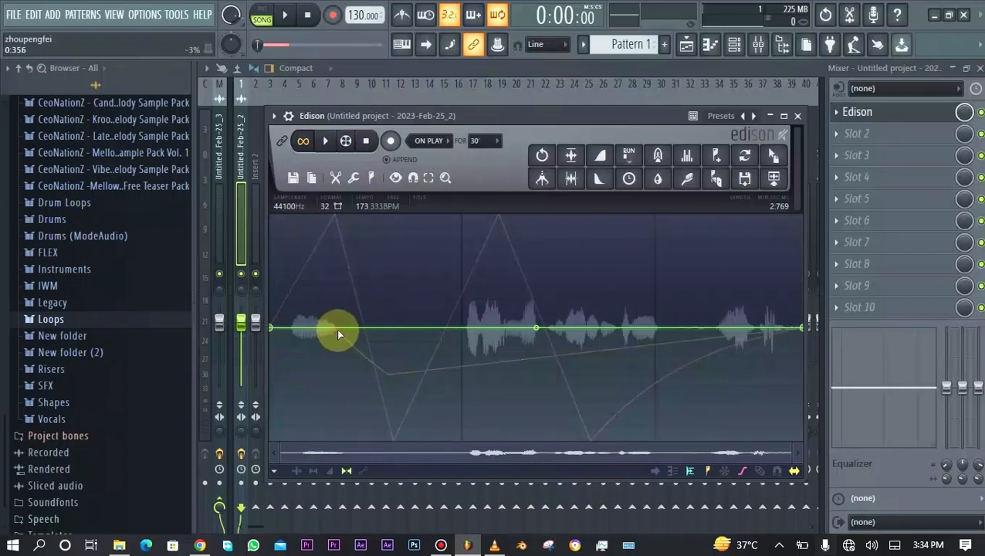
{"action": "left_click", "coordinate": [677, 474]}
{"action": "left_click", "coordinate": [677, 474]}
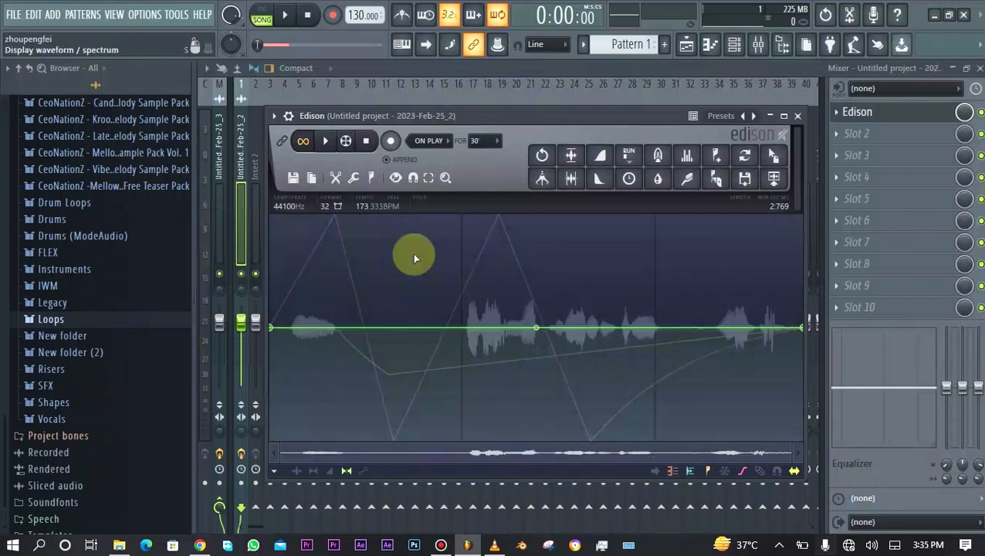
{"action": "left_click", "coordinate": [394, 178]}
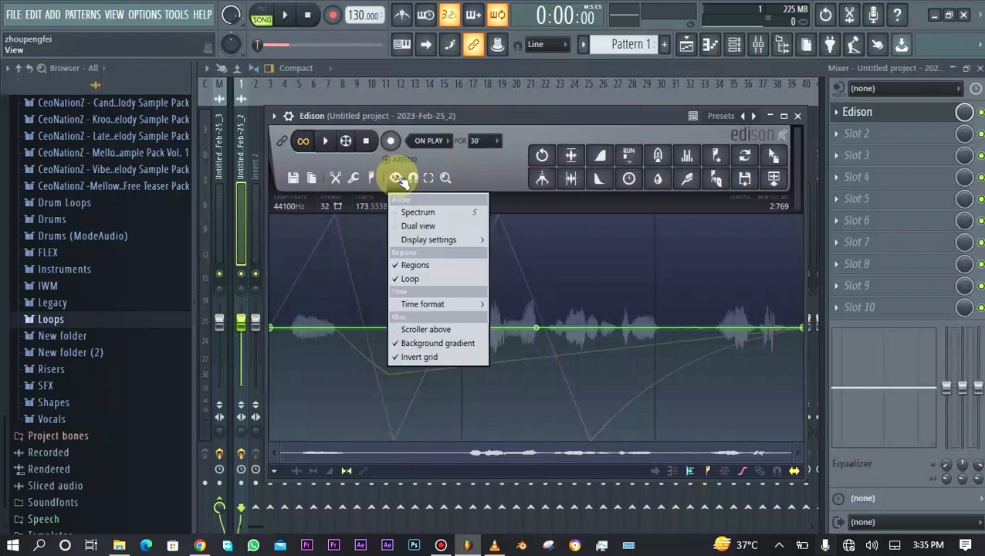
{"action": "left_click", "coordinate": [684, 475]}
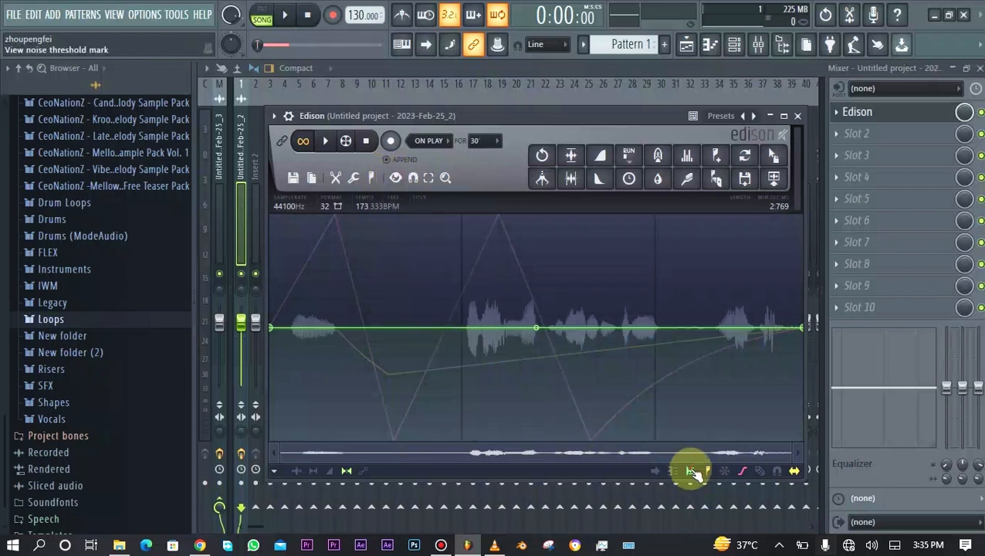